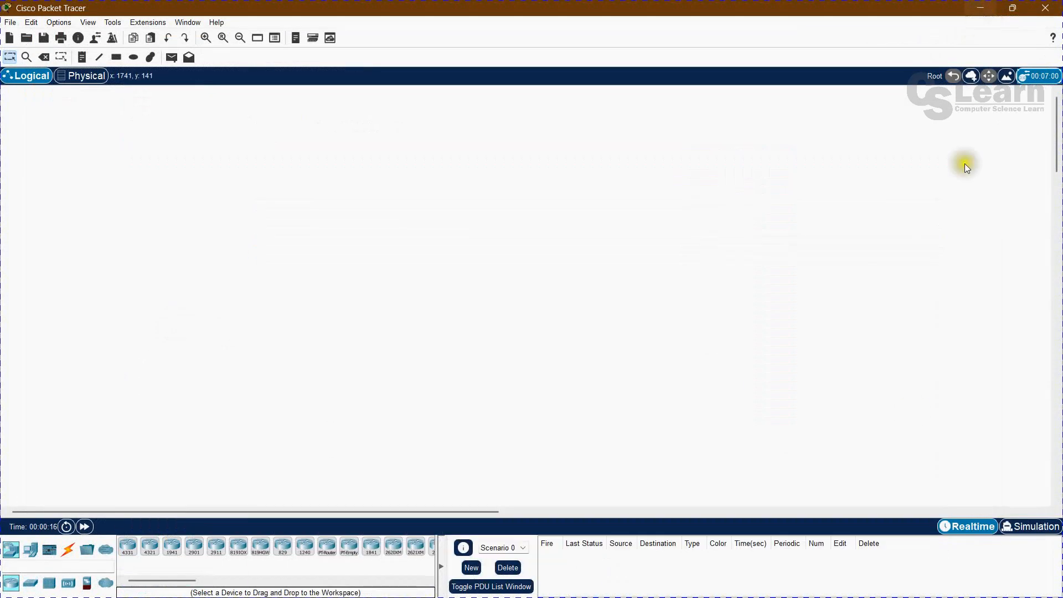
Minimize Cisco Packet Tracer to show the desktop, and restore its window.
click(979, 9)
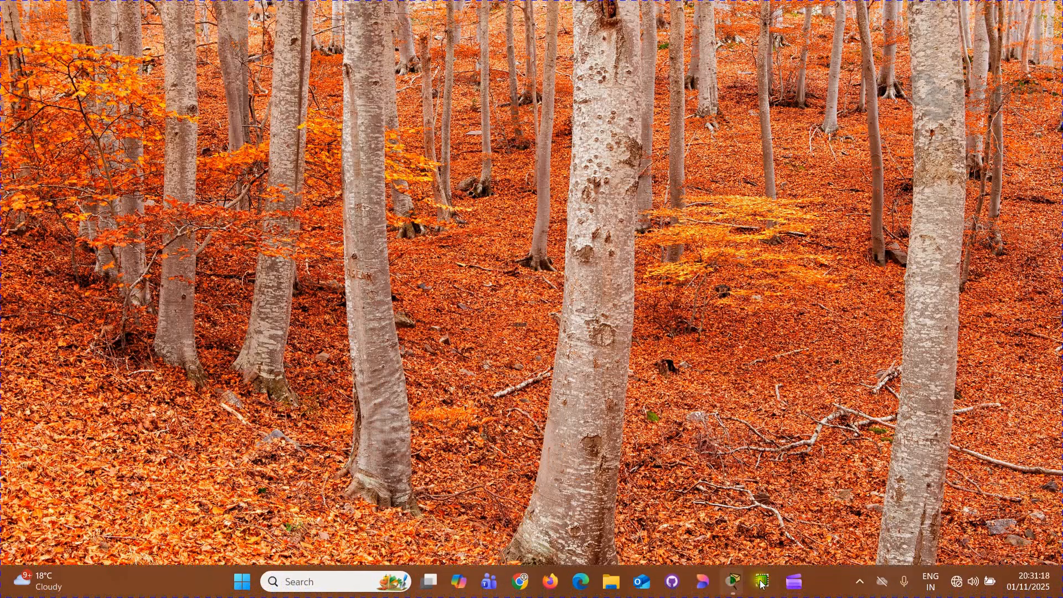
mouse_move(748, 568)
click(861, 461)
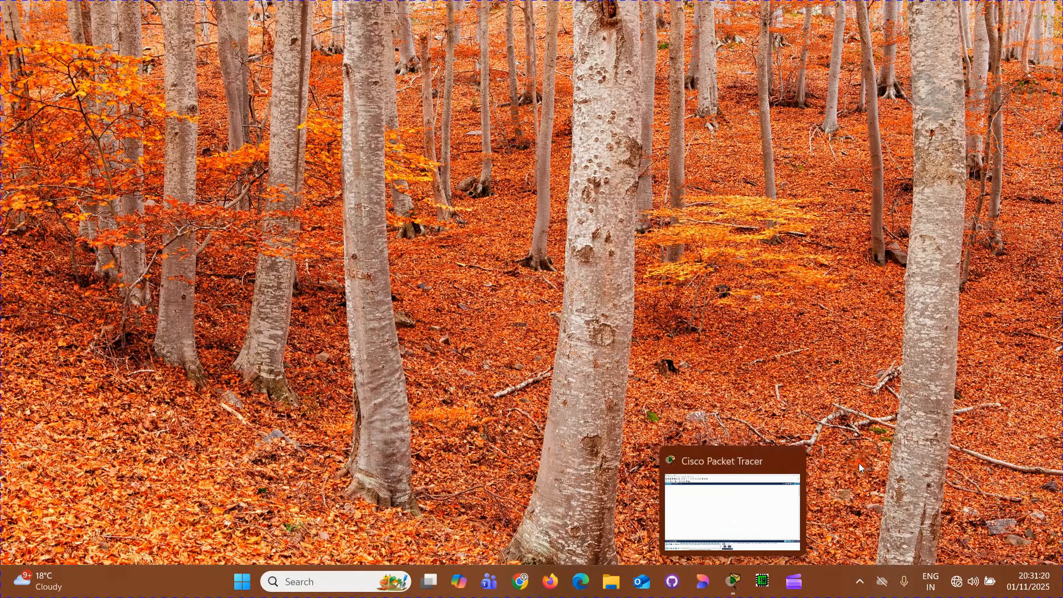
click(751, 484)
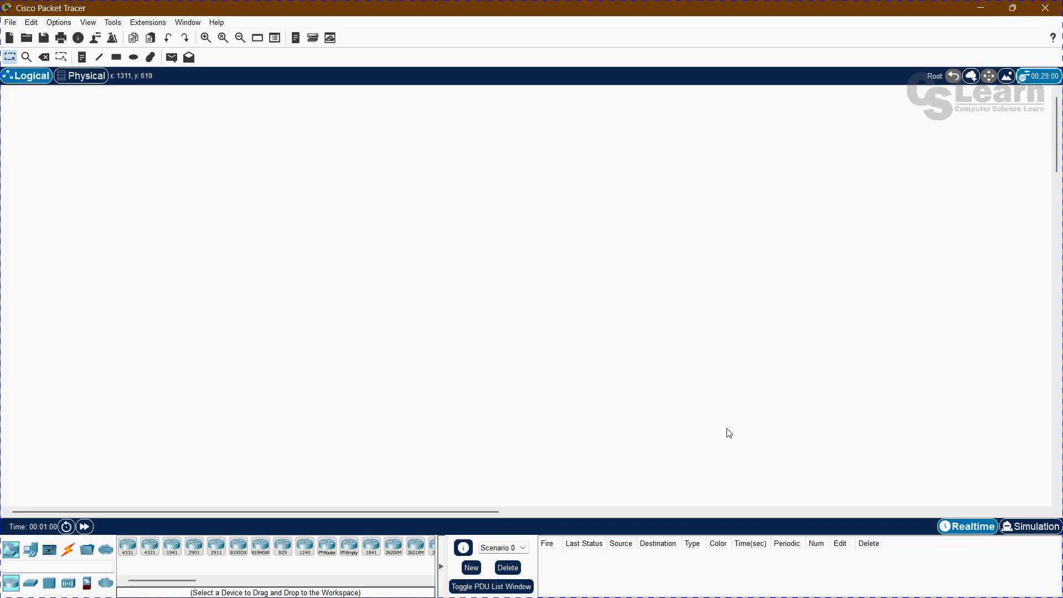
Review the commands available for files, editing, options, view, tools, extensions, windows and help without running any of them.
click(11, 23)
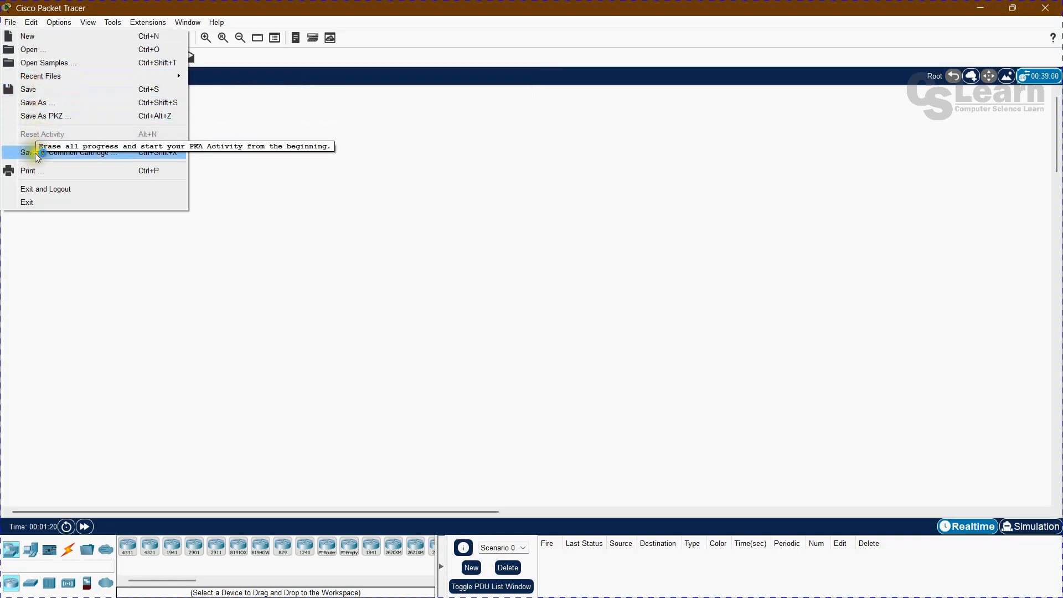
click(38, 229)
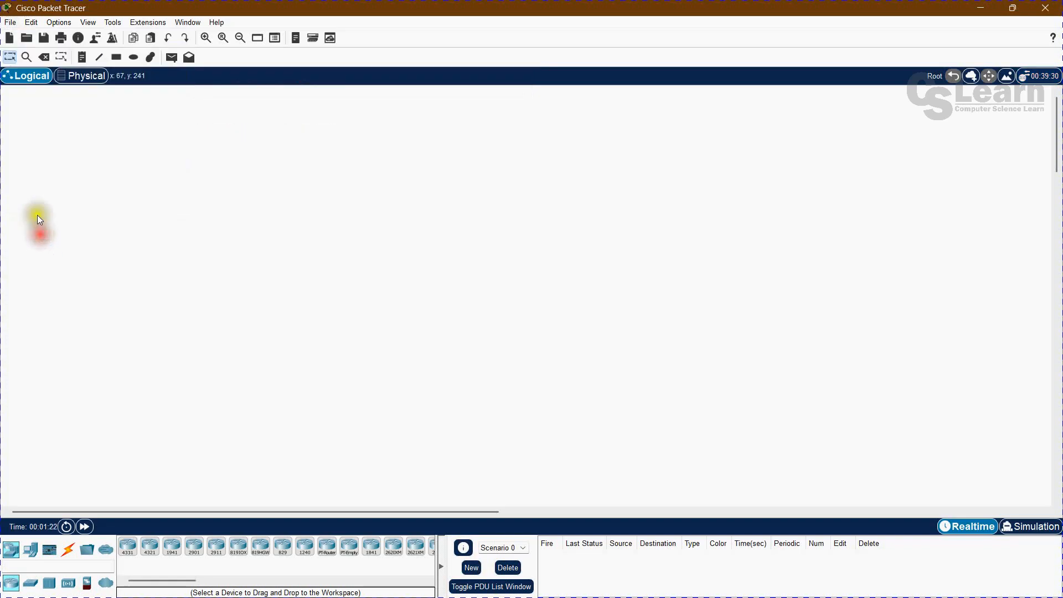
click(30, 22)
click(51, 168)
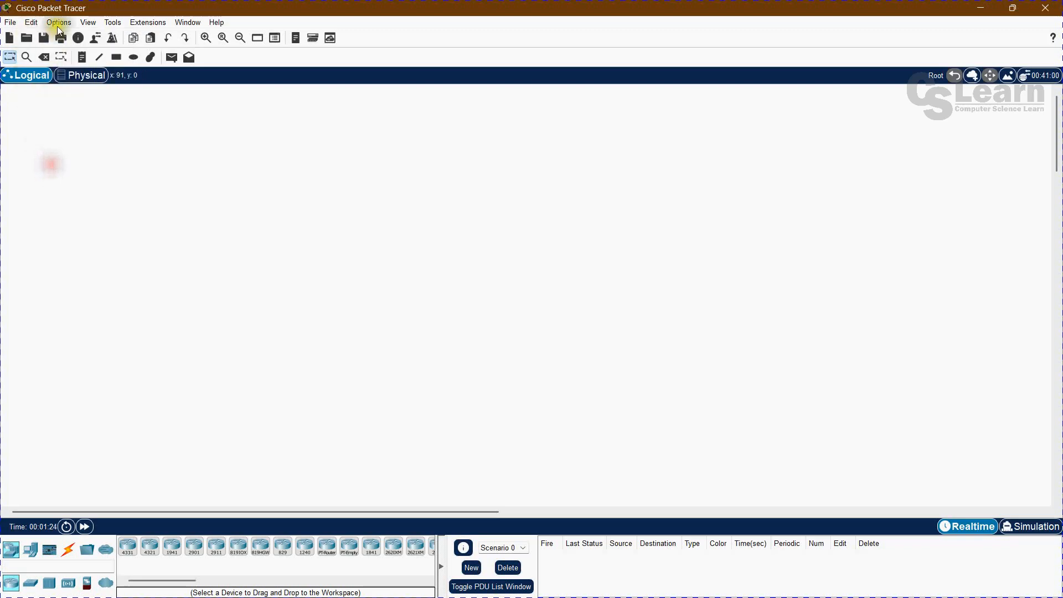
click(57, 22)
click(61, 122)
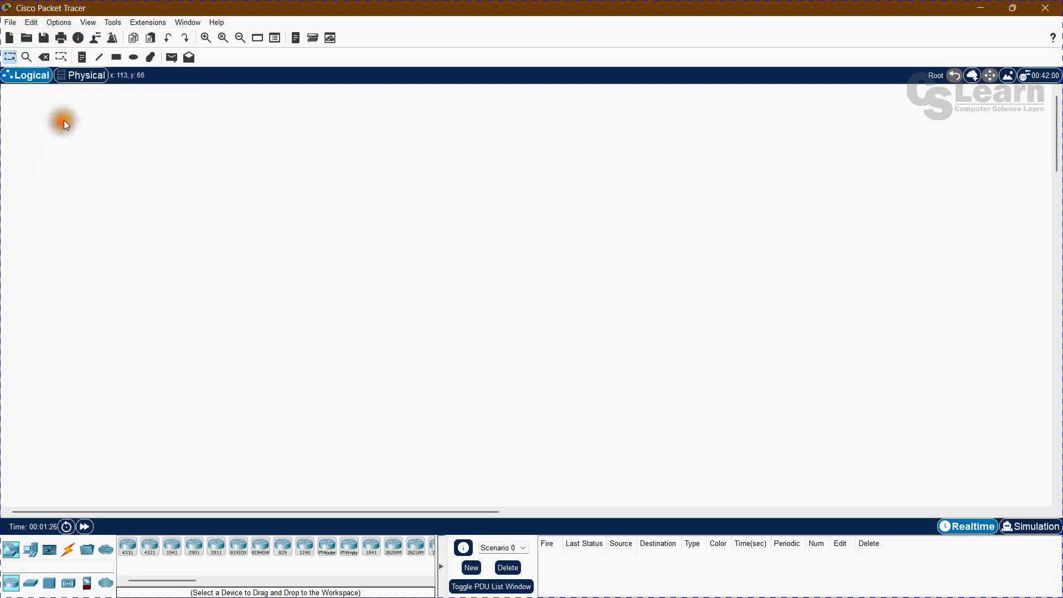
click(85, 22)
mouse_move(102, 21)
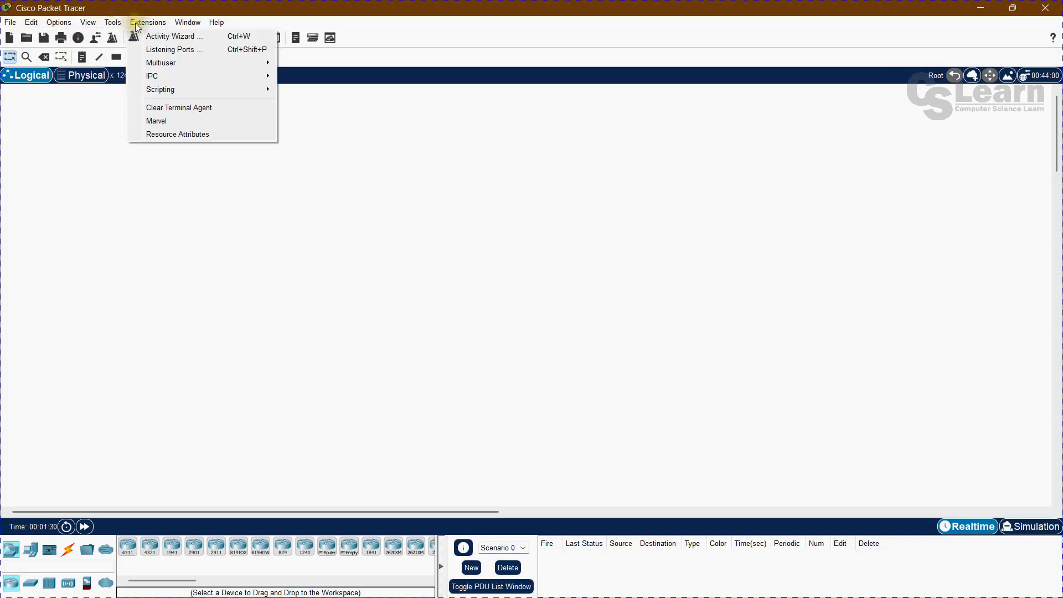
click(169, 23)
click(187, 24)
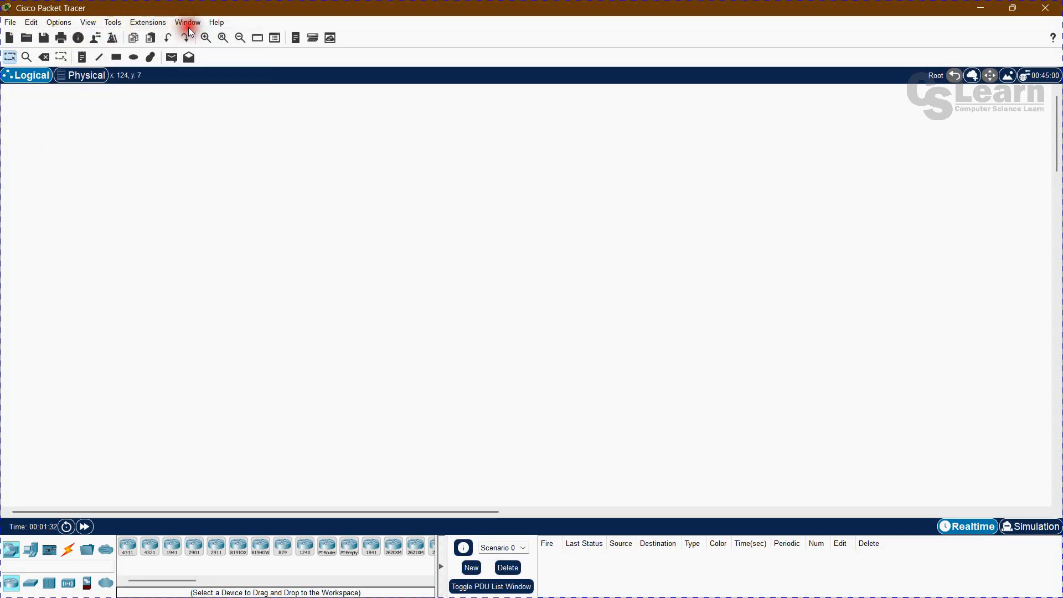
mouse_move(217, 24)
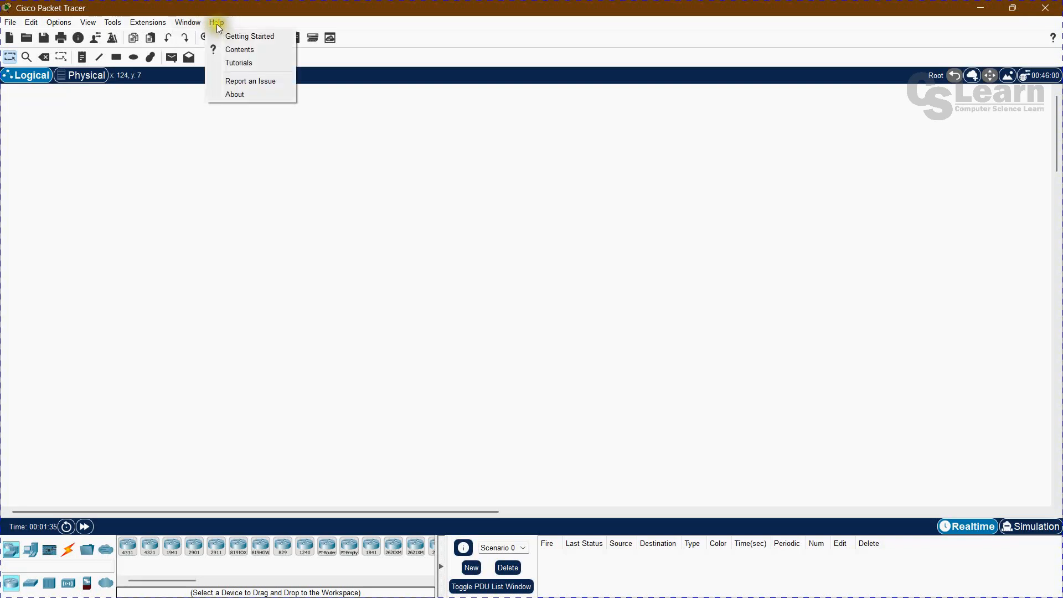
click(174, 198)
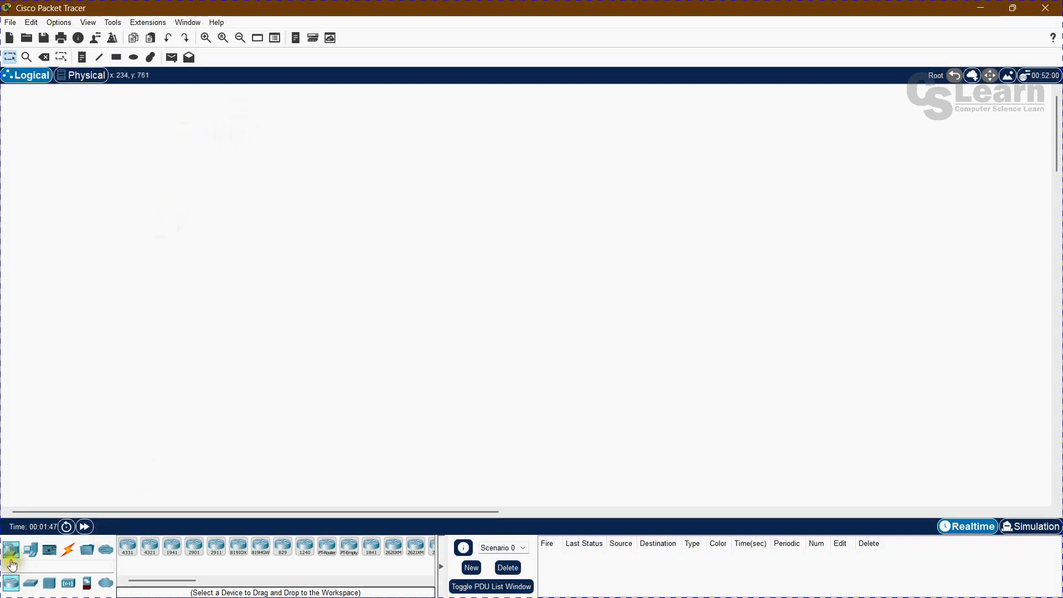
Browse the router and switch models among the network devices, and the end device categories up to Power Grid.
click(86, 527)
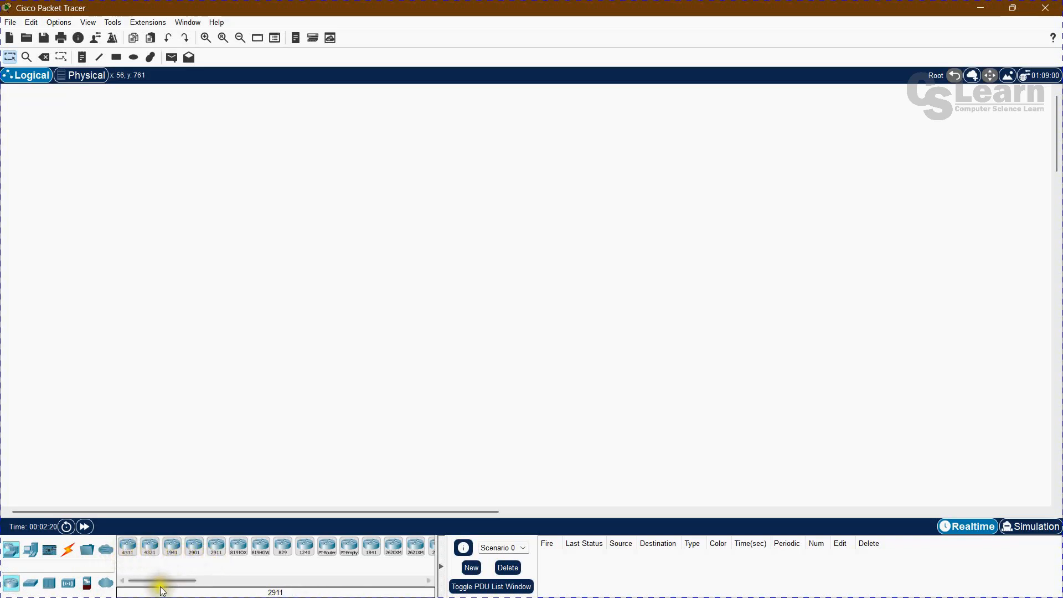
mouse_move(172, 581)
mouse_down()
mouse_move(197, 582)
mouse_move(159, 584)
mouse_up()
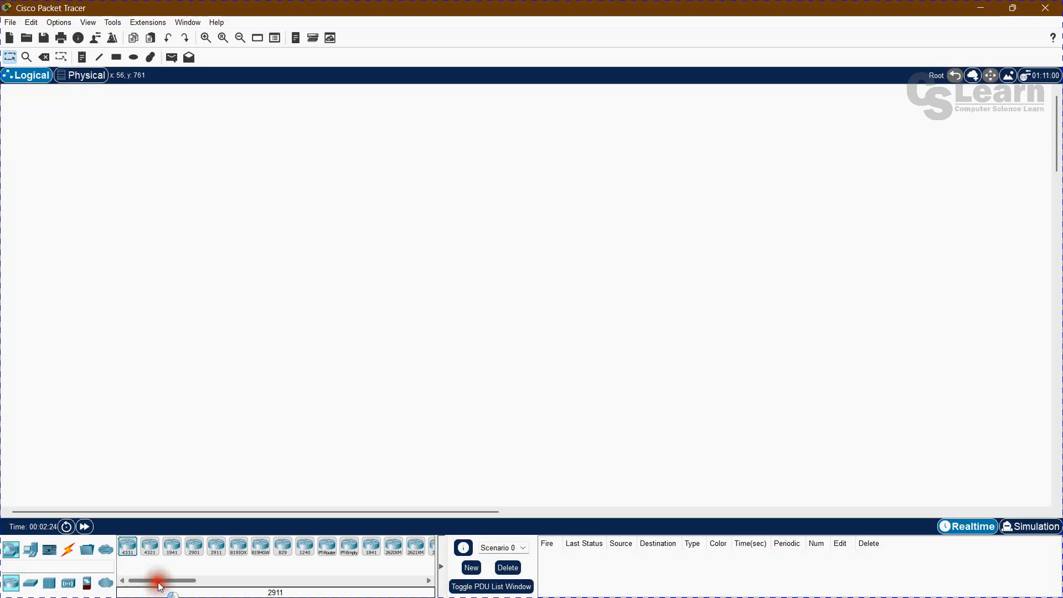
click(31, 583)
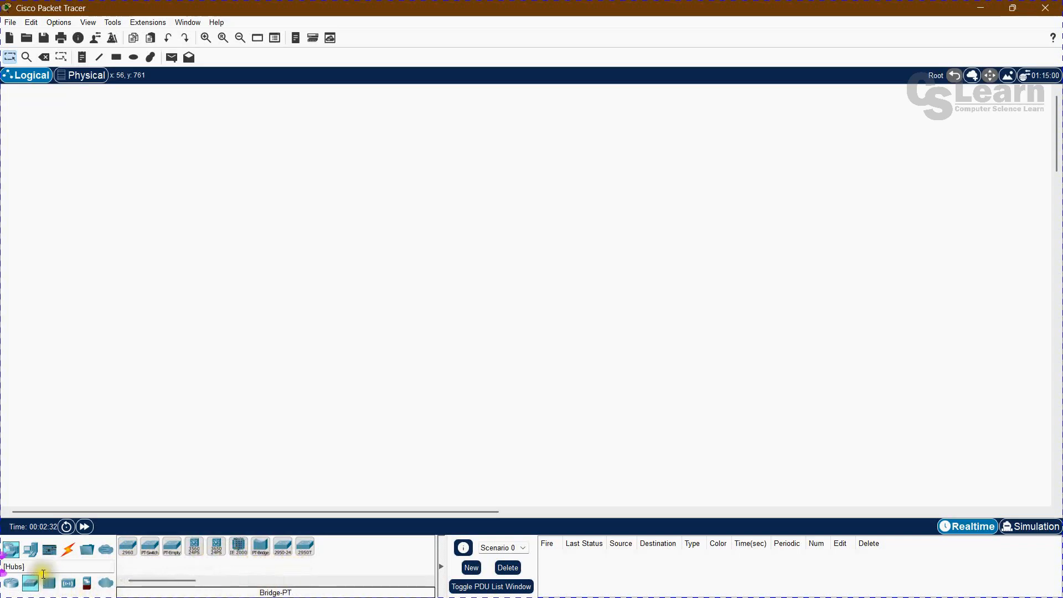
click(10, 554)
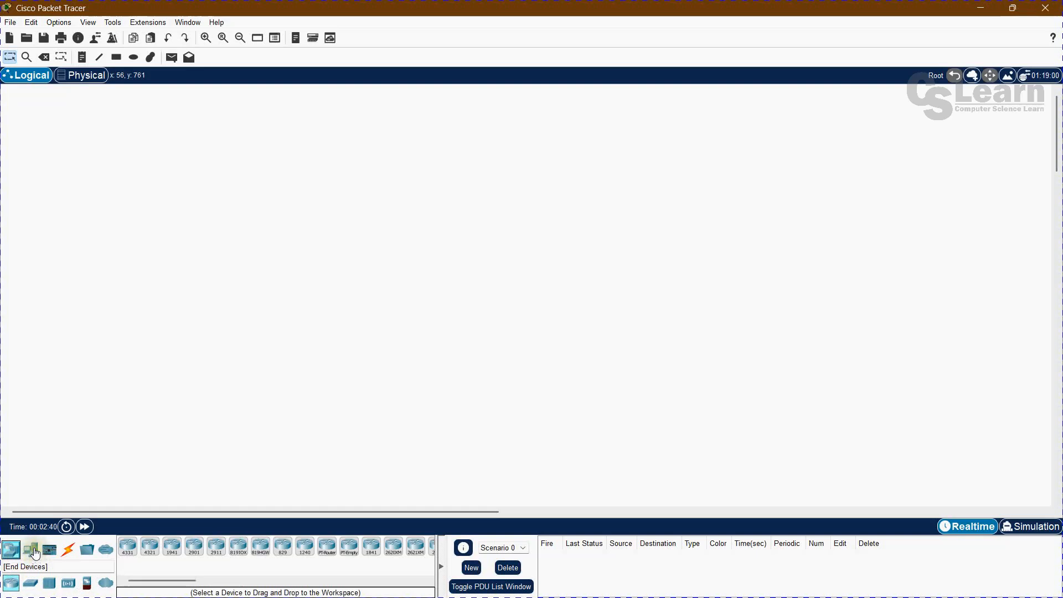
click(35, 550)
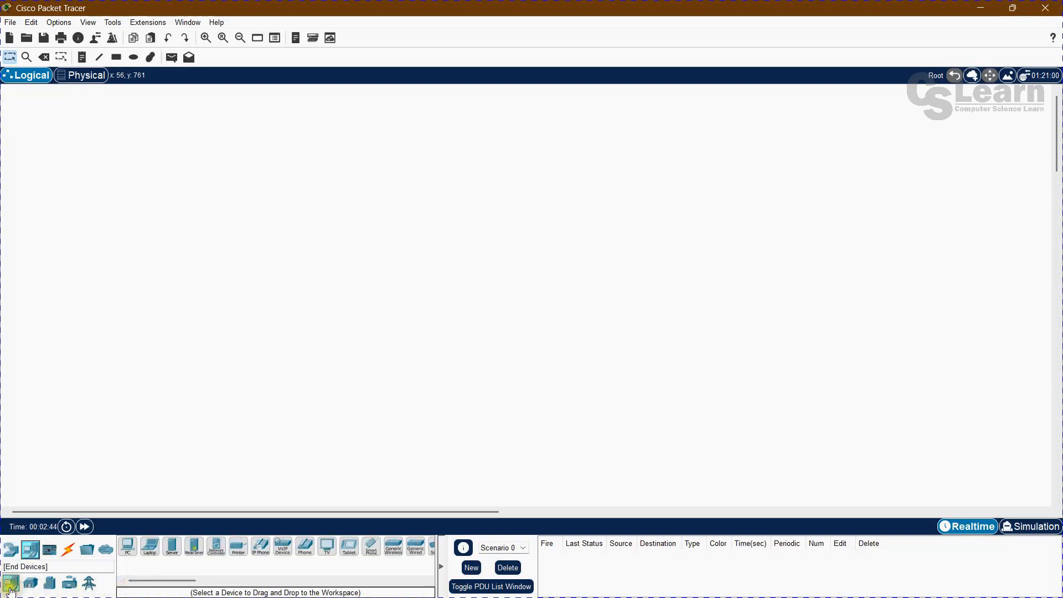
click(31, 583)
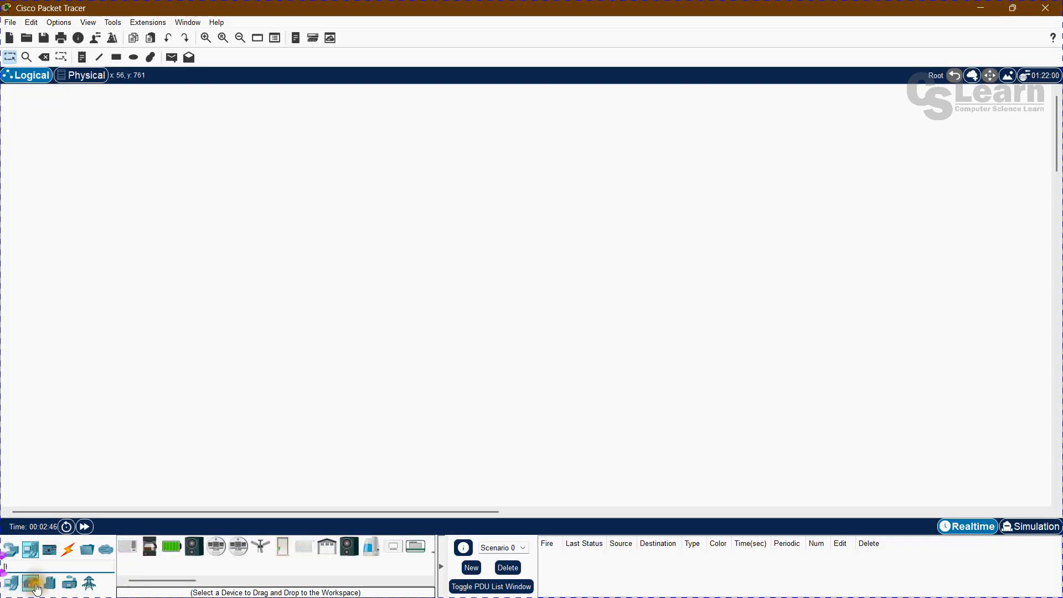
click(51, 584)
click(70, 584)
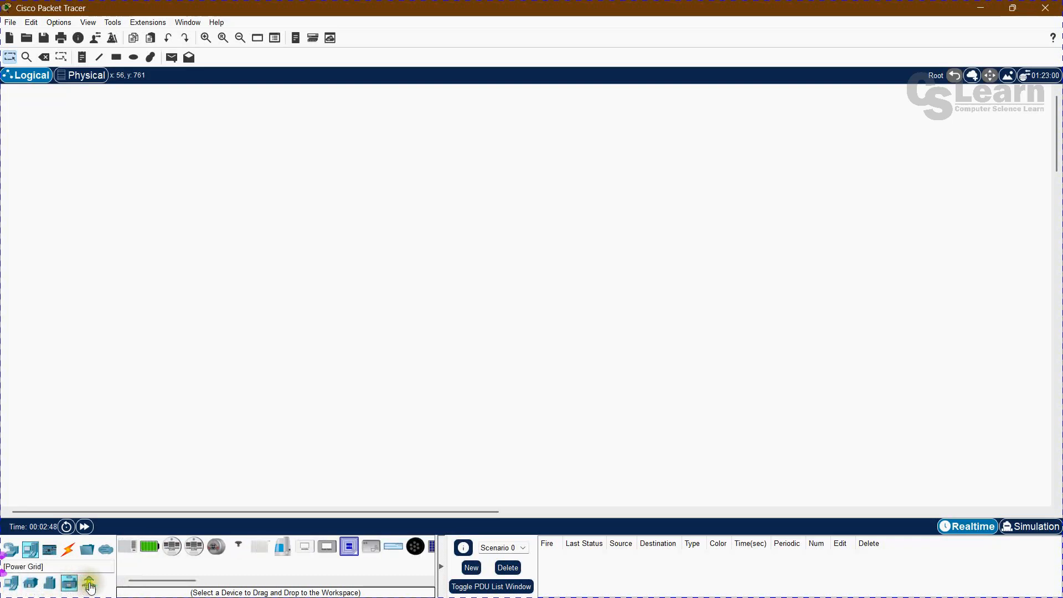
click(90, 583)
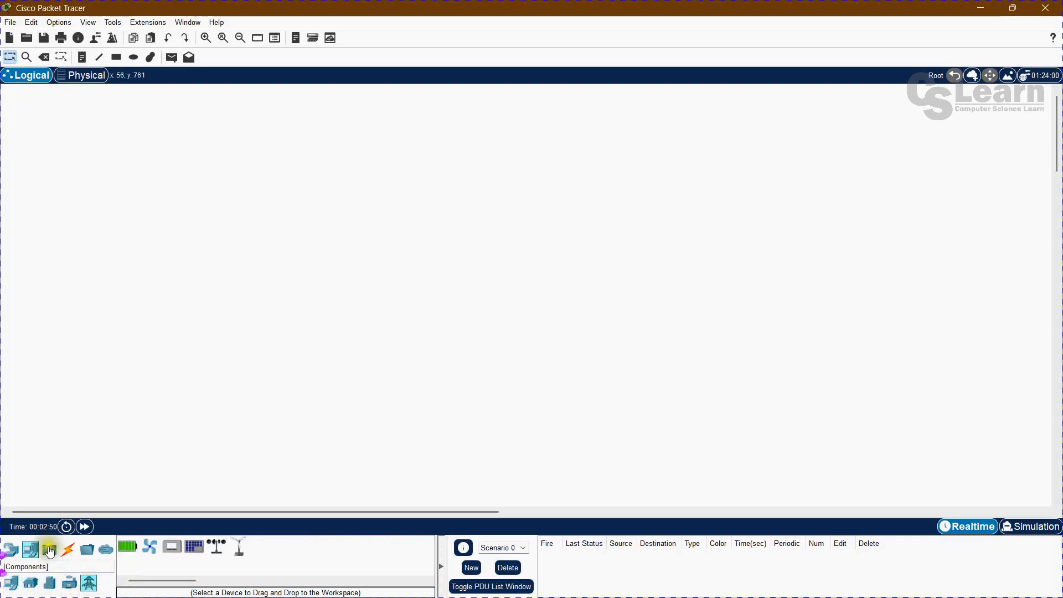
Browse the component boards, actuators and sensors, the connection types, the miscellaneous devices and the multiuser connection, ending on the network devices.
click(50, 552)
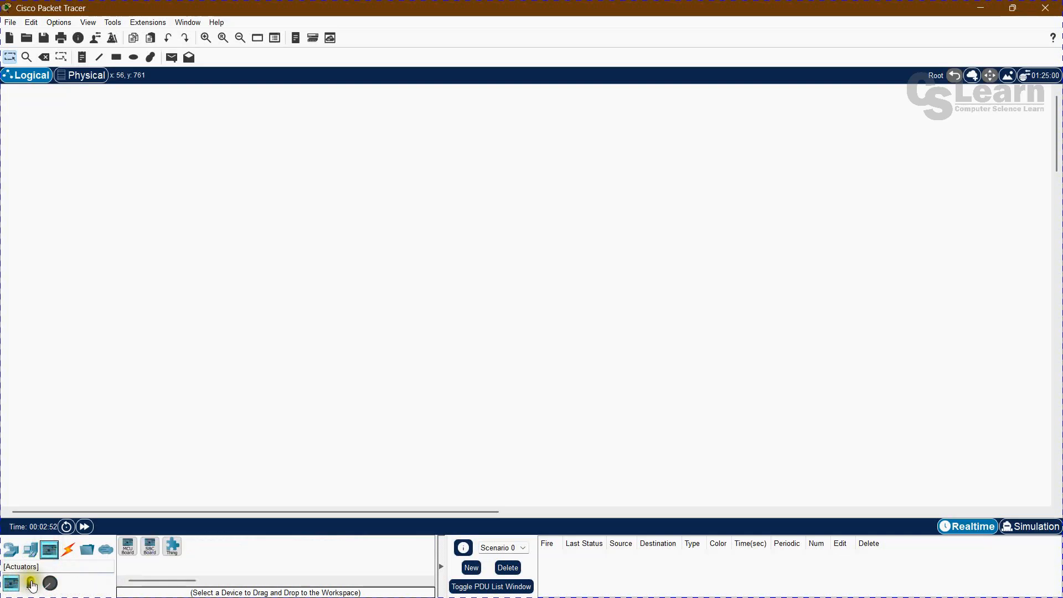
click(50, 583)
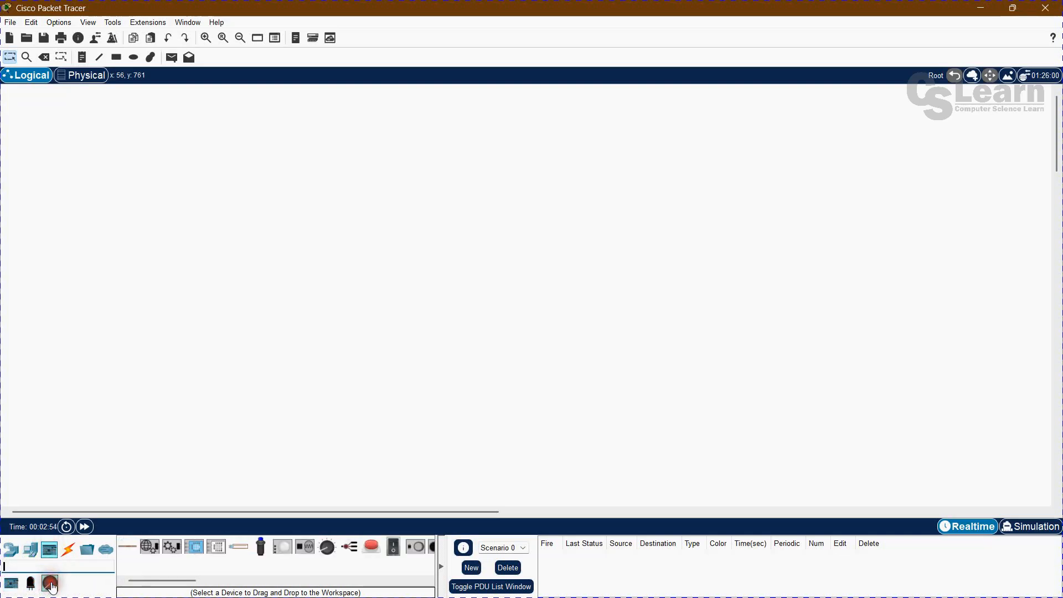
click(12, 584)
click(33, 589)
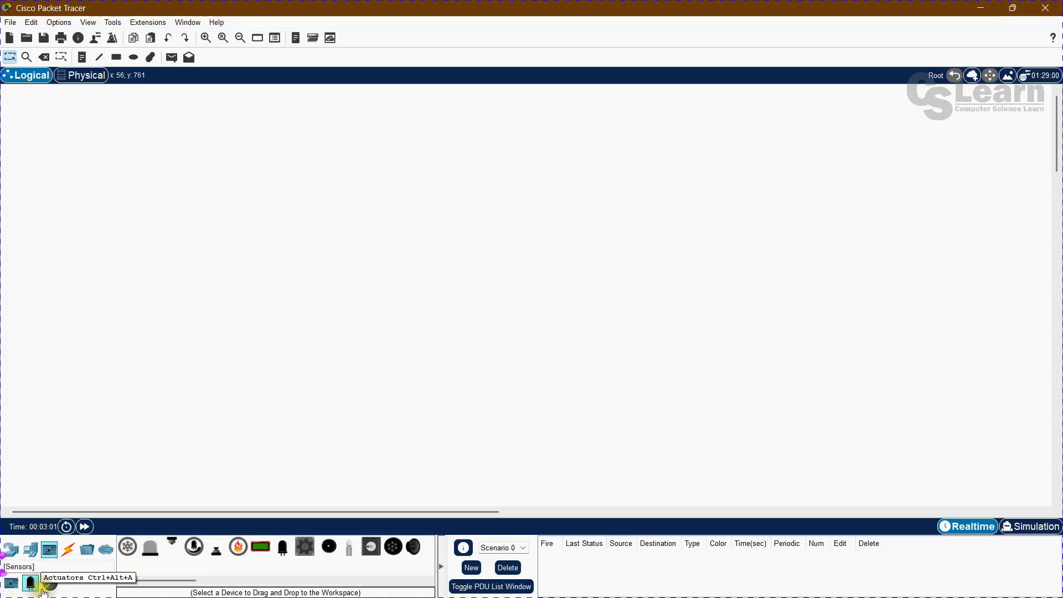
click(68, 558)
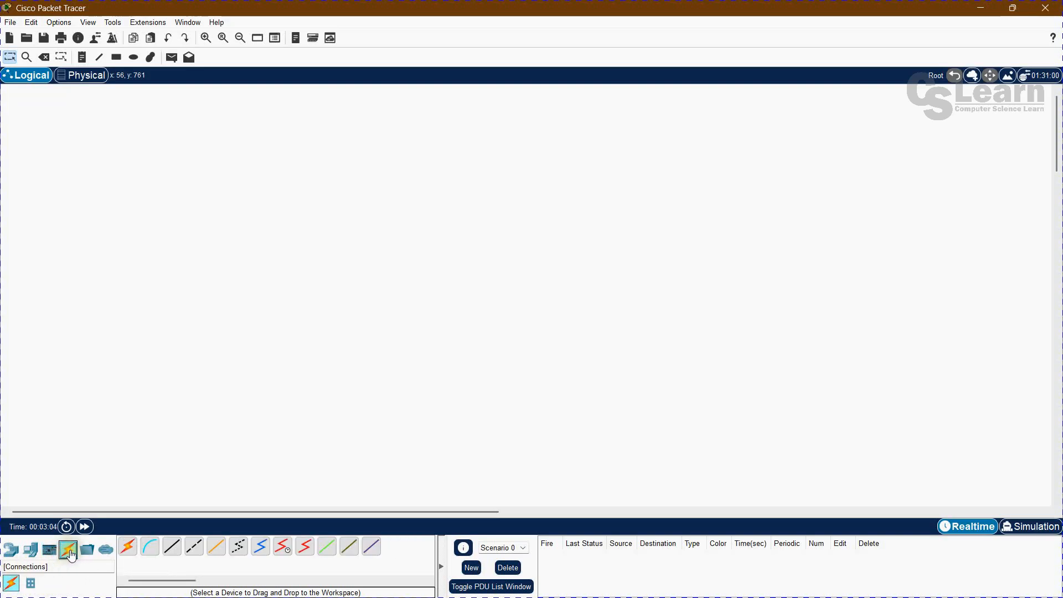
click(127, 547)
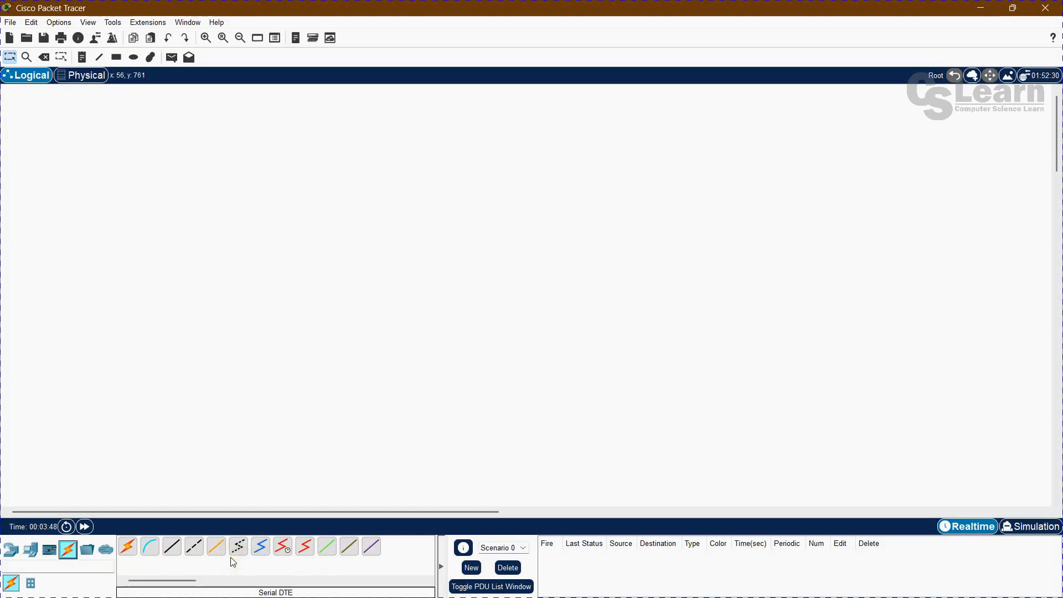
click(90, 552)
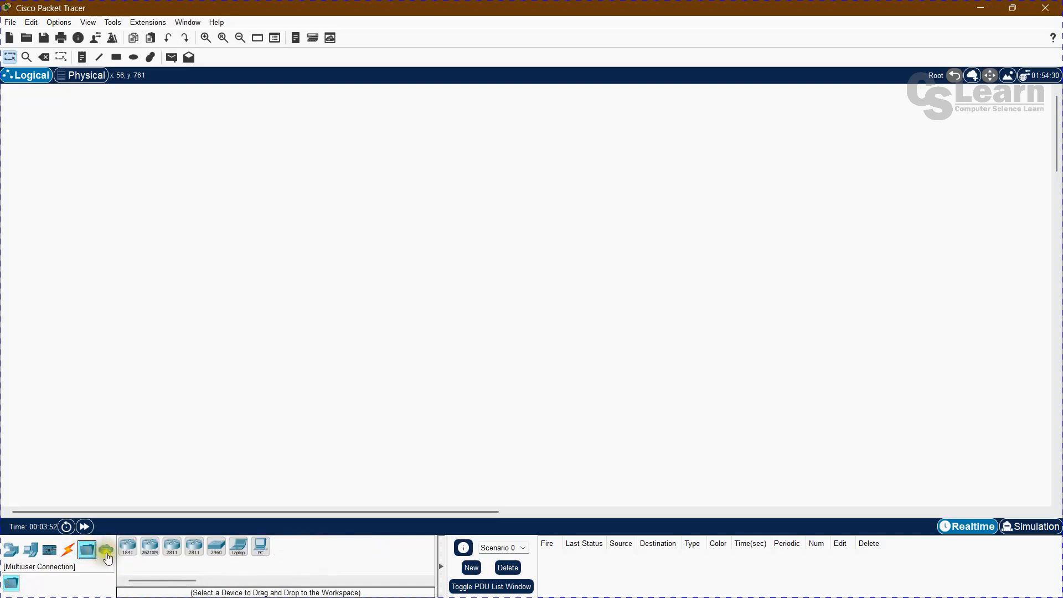
click(111, 554)
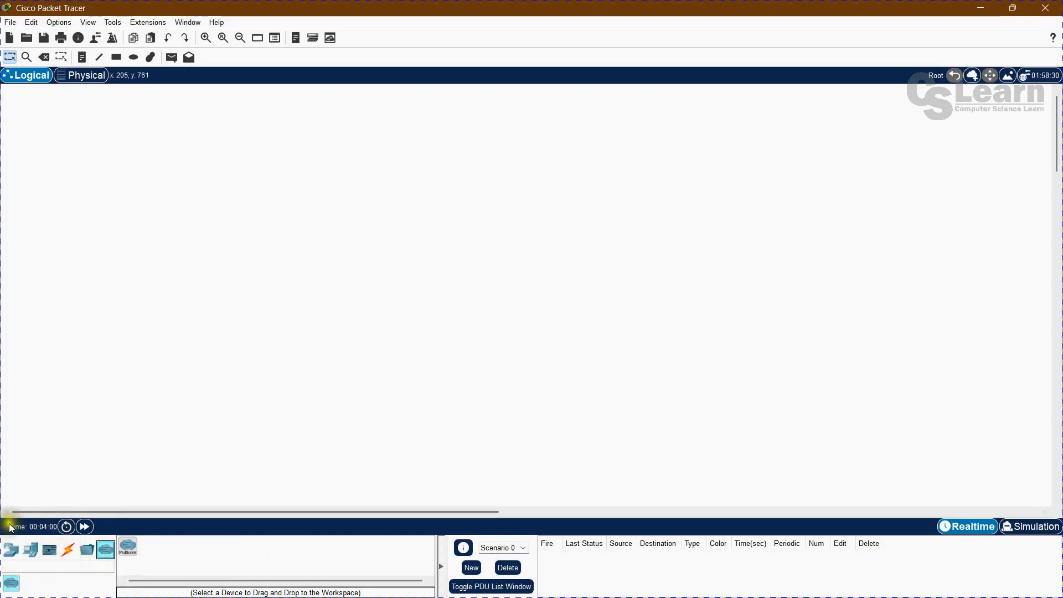
click(11, 554)
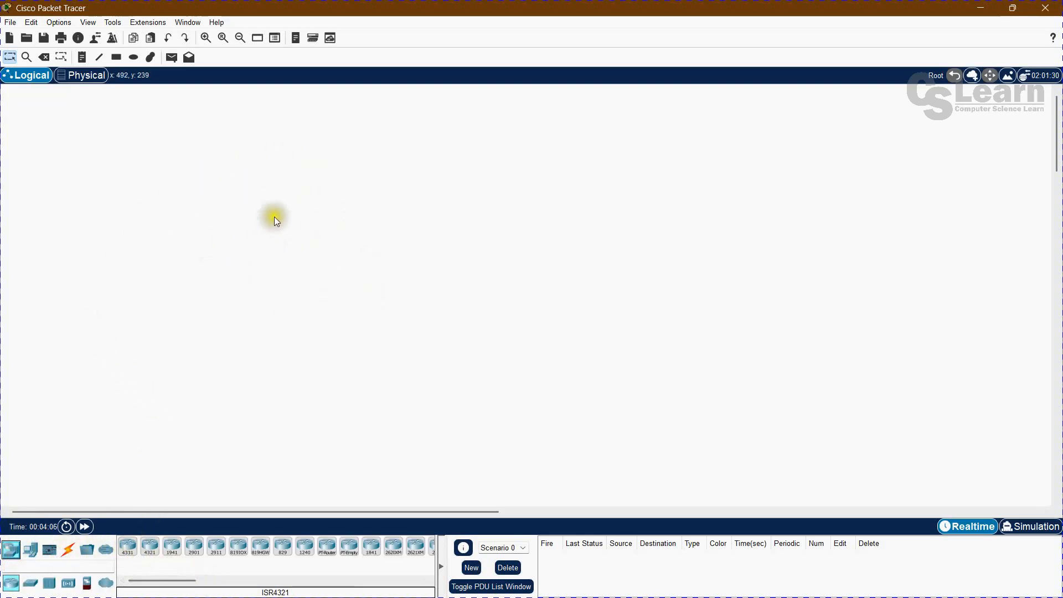
View the Physical workspace with Home City and return to the Logical workspace.
click(82, 75)
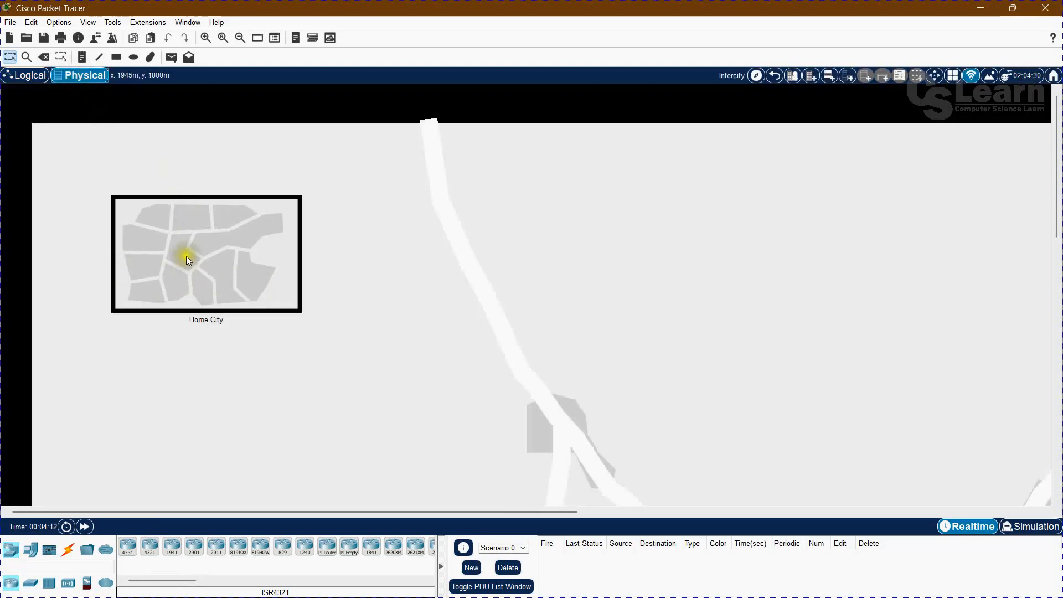
click(32, 78)
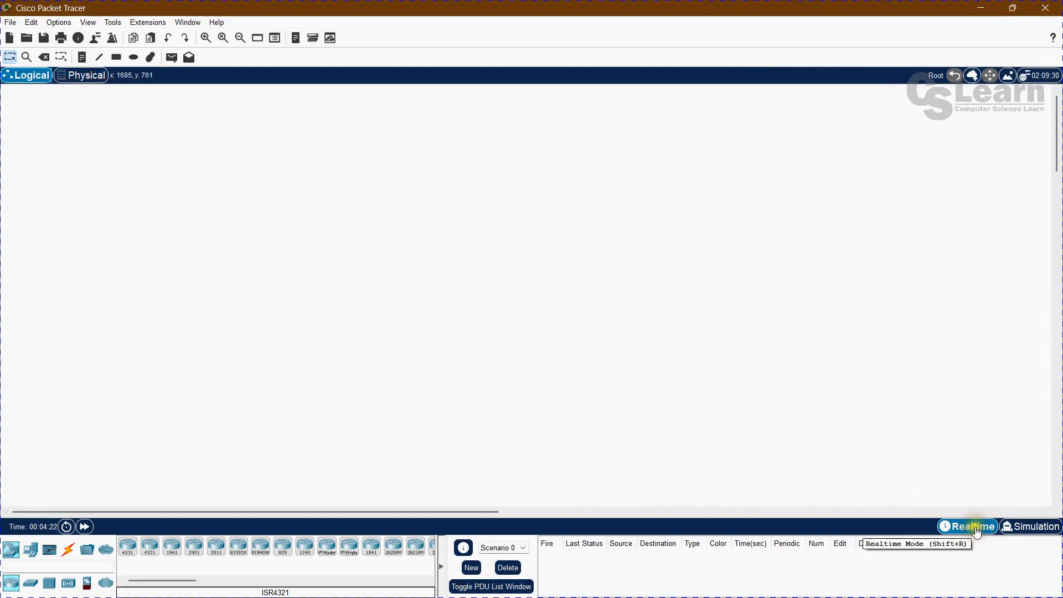
Switch from Realtime to Simulation mode and close the Simulation Panel.
click(1034, 527)
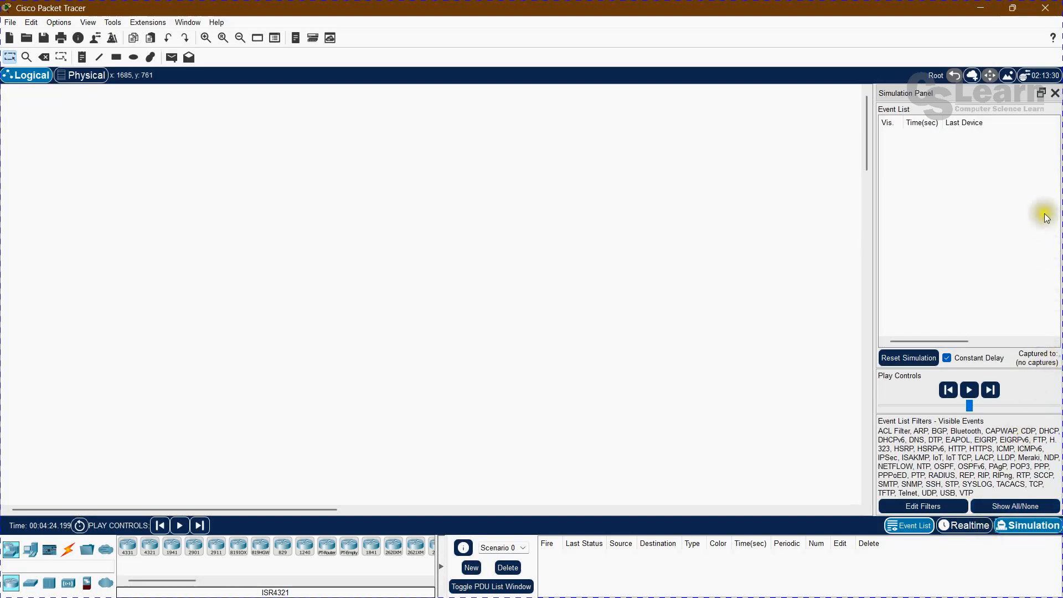
click(1055, 93)
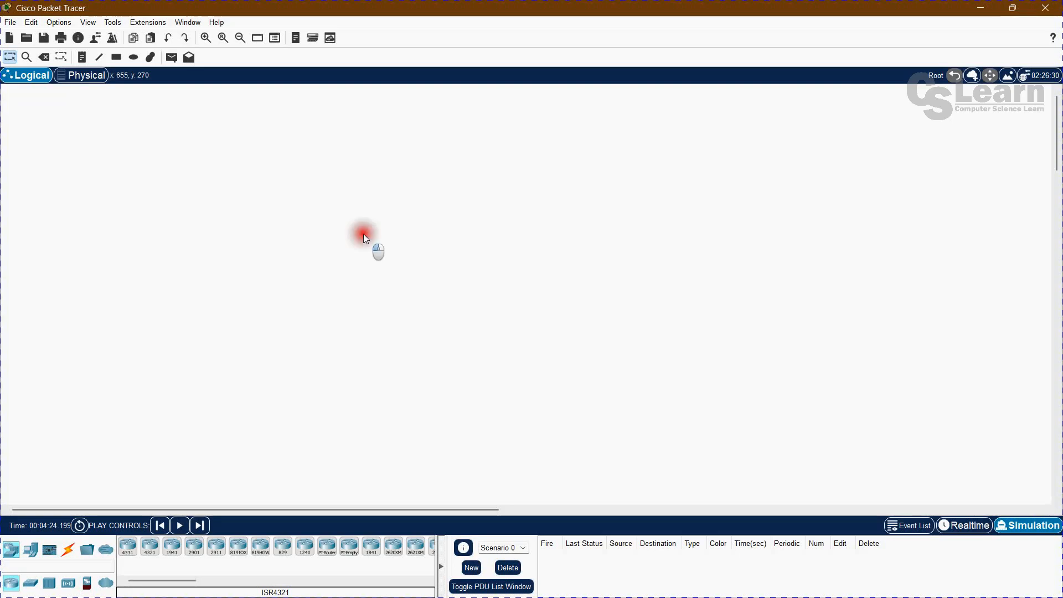
Place a 2960 switch in the upper middle area of the Logical workspace.
click(30, 586)
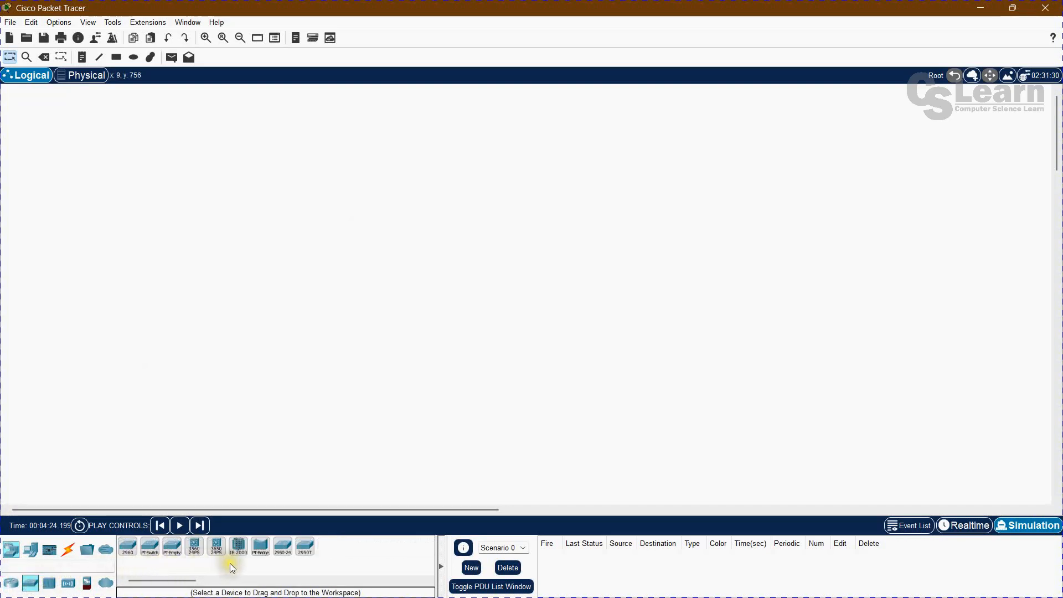
drag(128, 556, 393, 189)
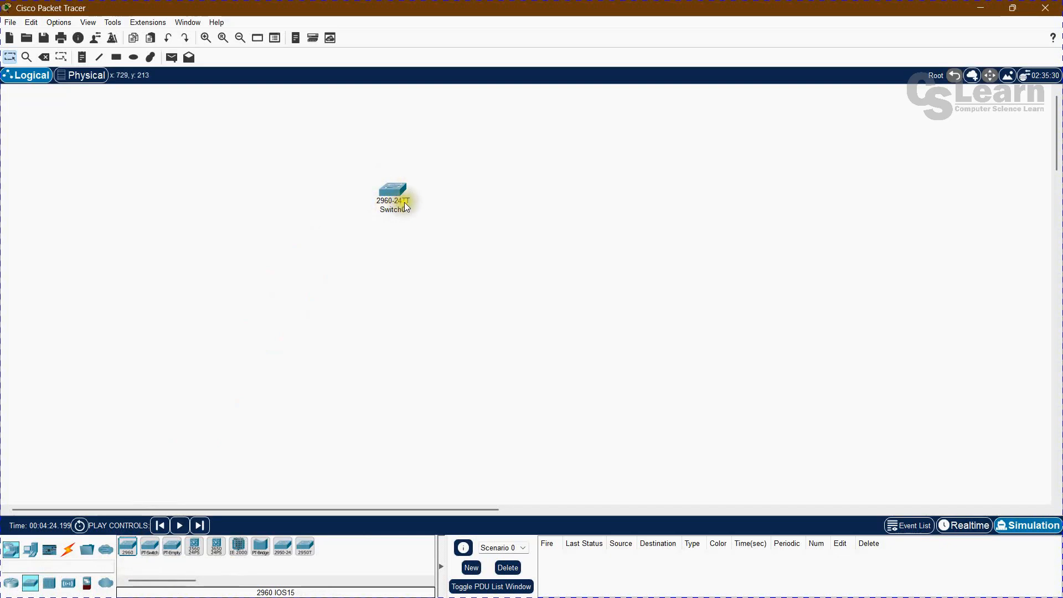
click(325, 276)
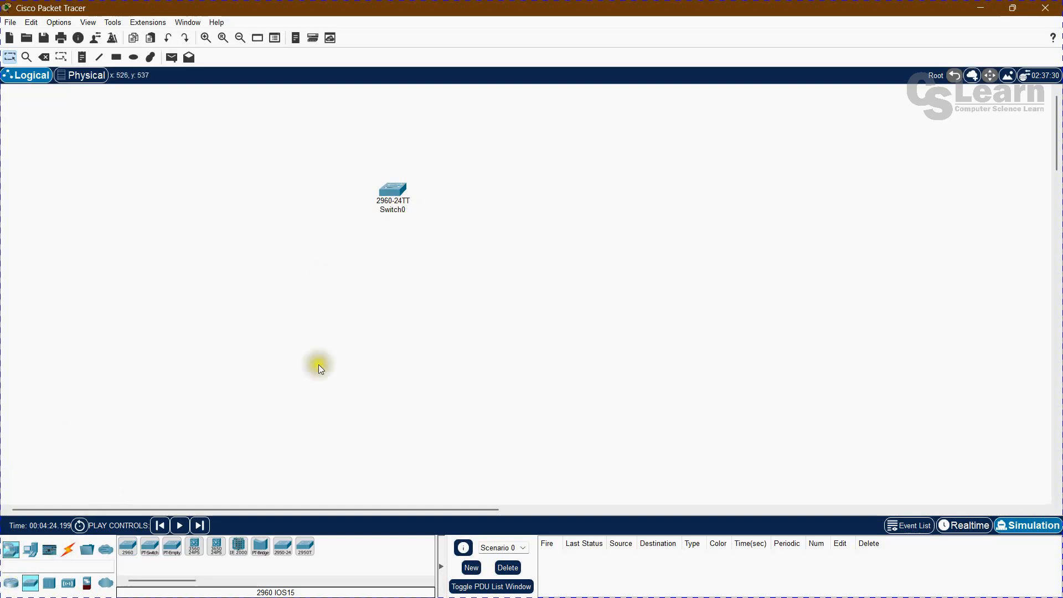
mouse_move(396, 203)
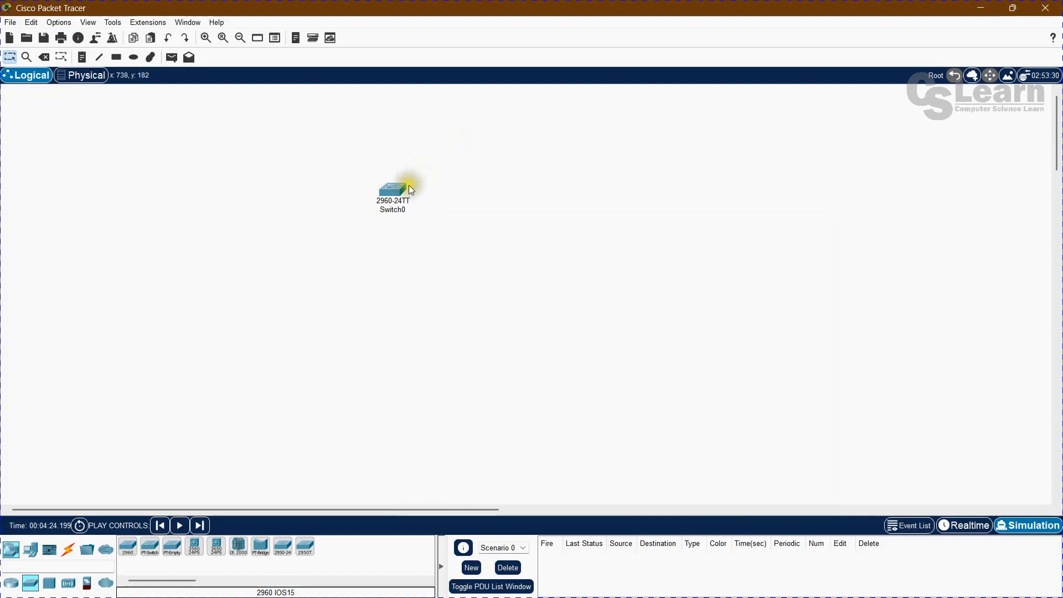
Open the 2960 switch's device window, enlarge its physical view to inspect the ports, and restore the original size.
click(390, 193)
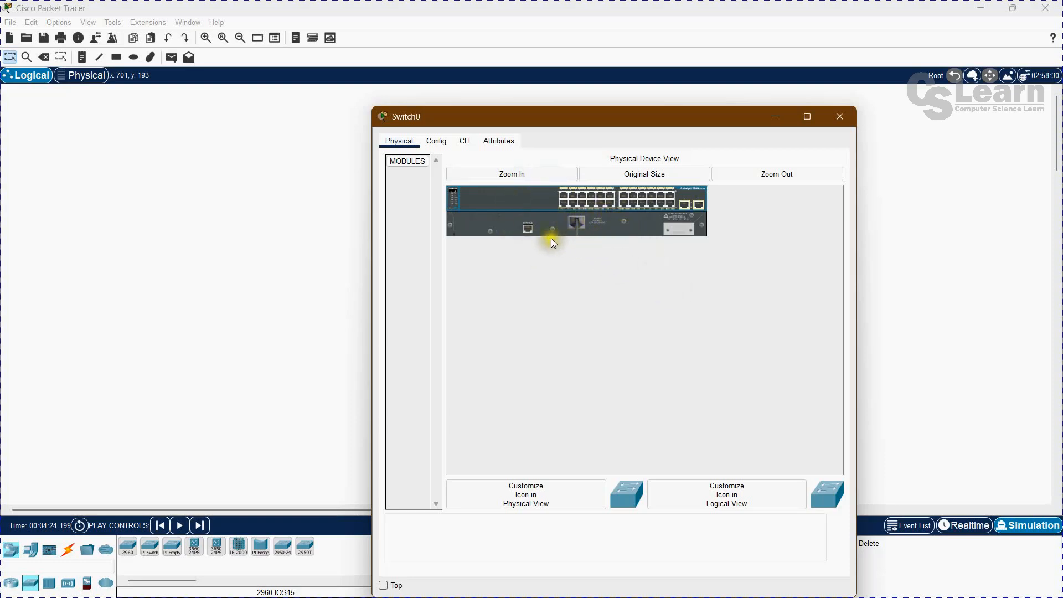
click(510, 174)
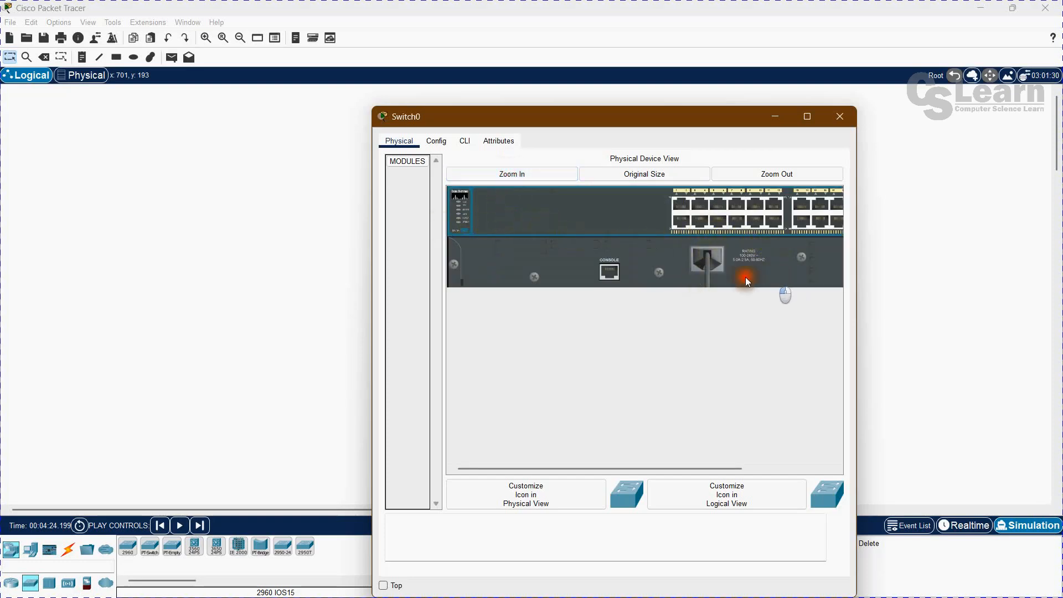
drag(696, 472, 785, 471)
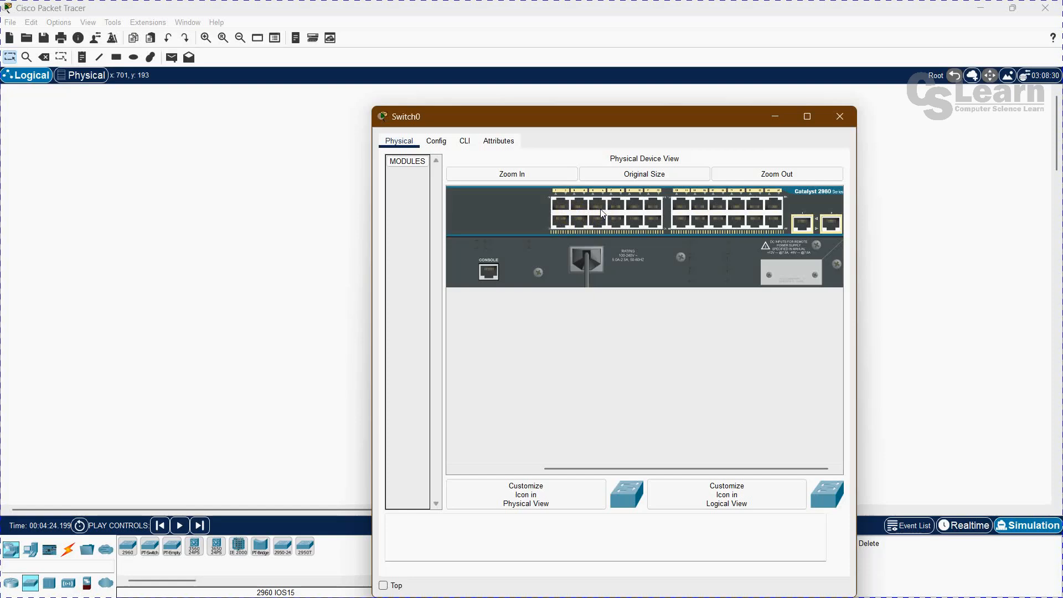
click(639, 172)
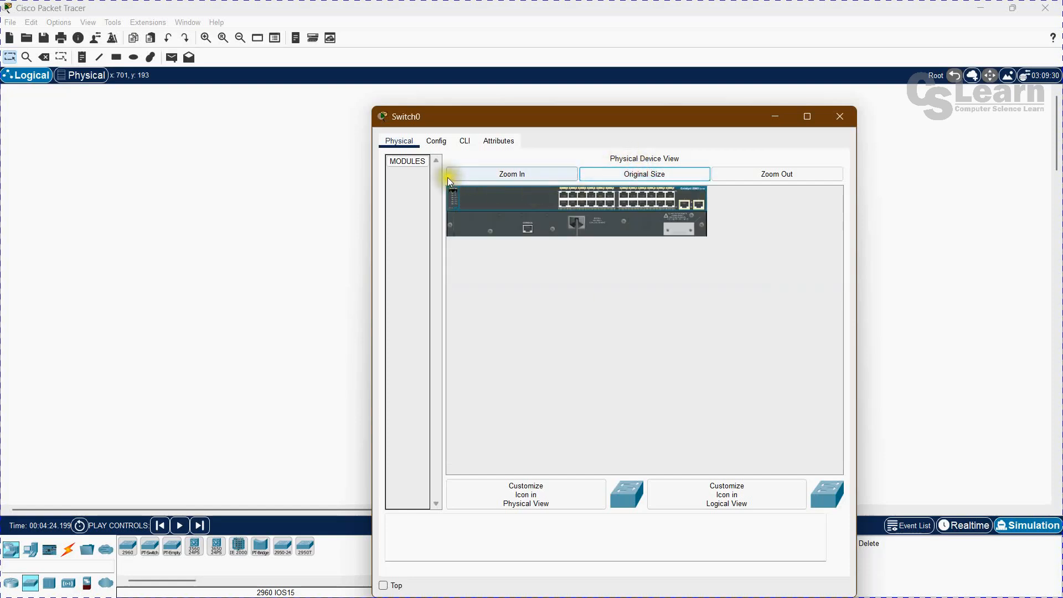
Try to open the switch's configuration settings.
click(439, 142)
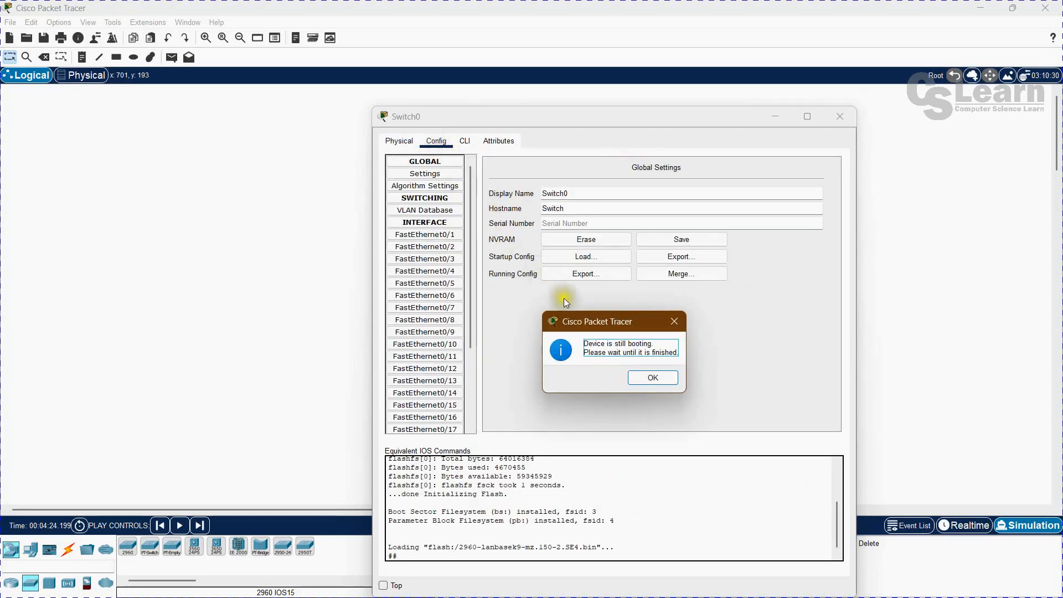
click(648, 381)
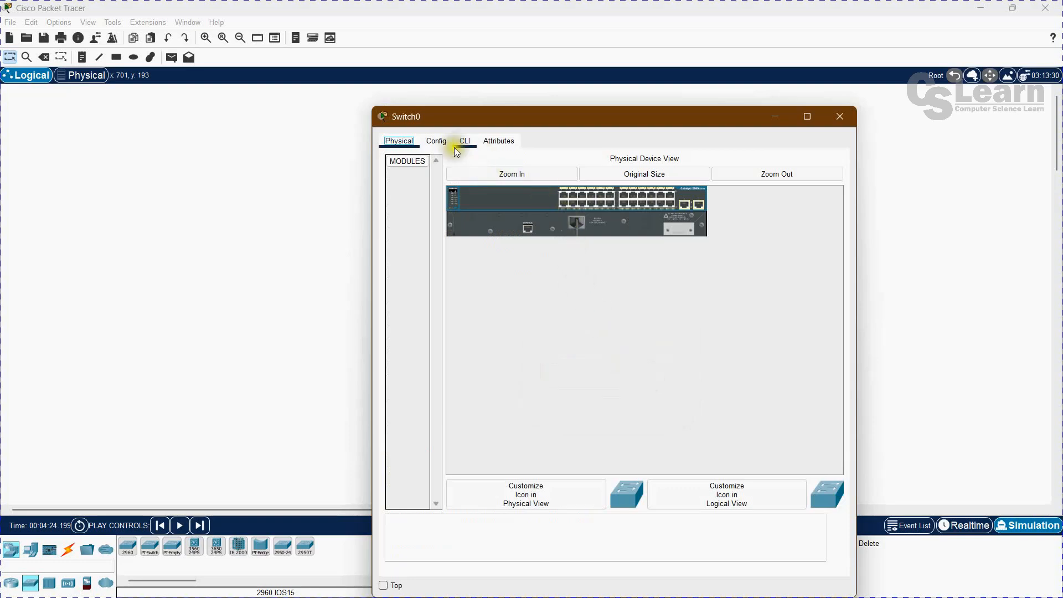
click(437, 142)
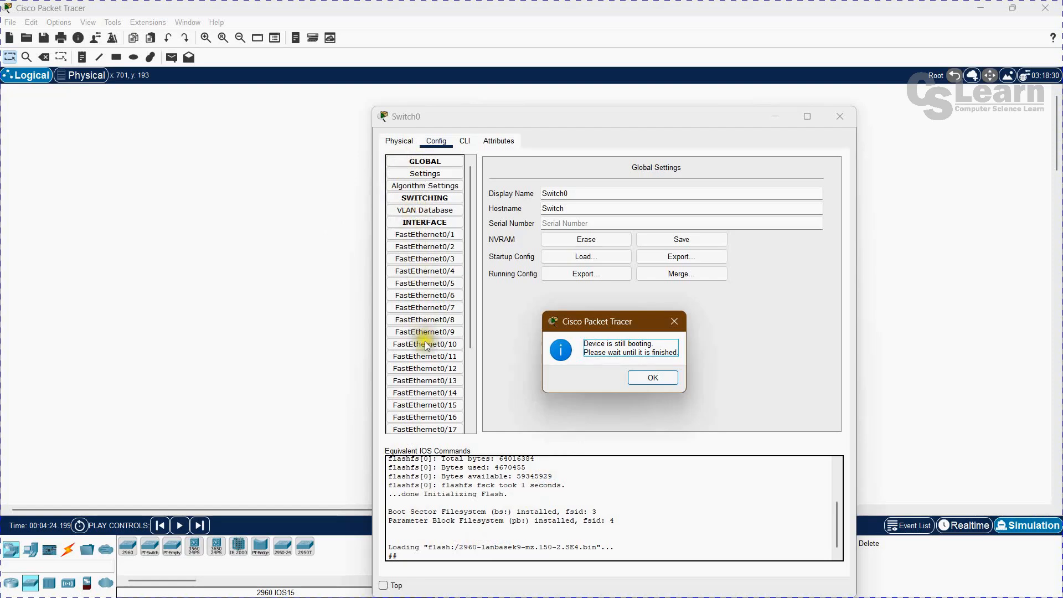
click(644, 377)
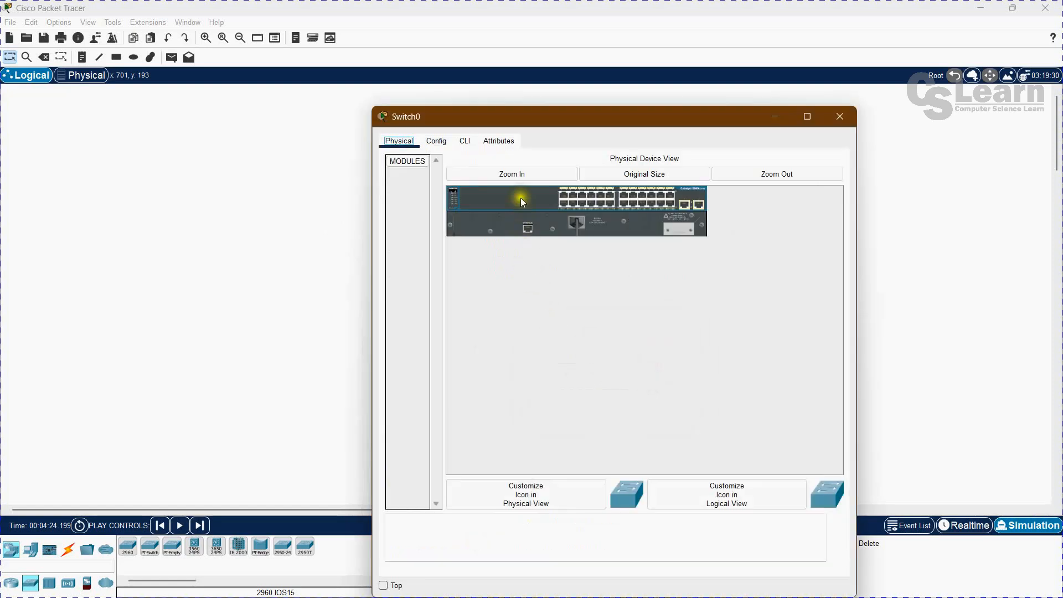
View the switch's command line interface and its attributes, and close the device window.
click(465, 141)
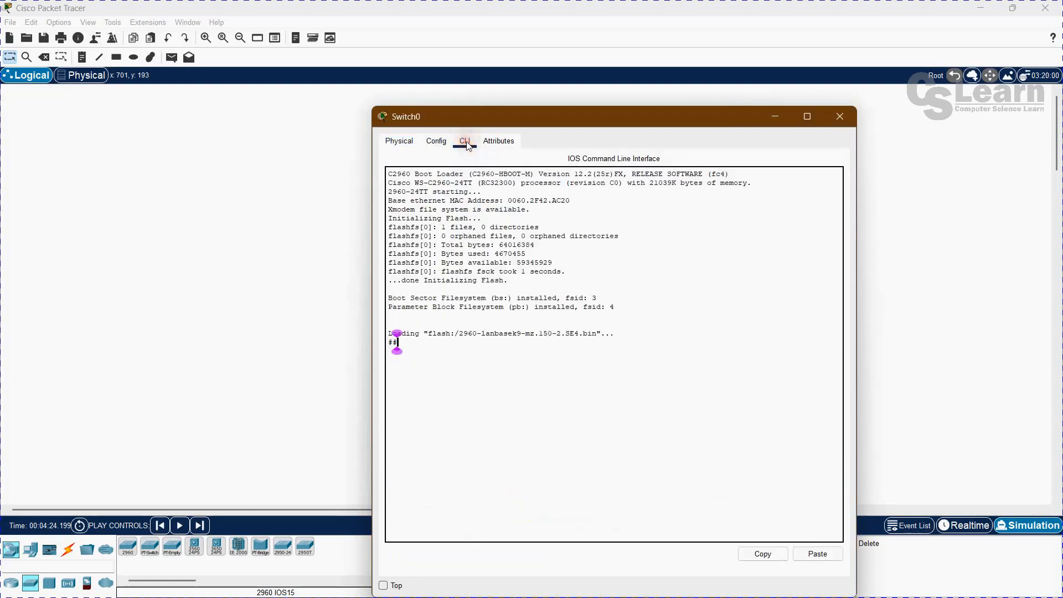
click(500, 142)
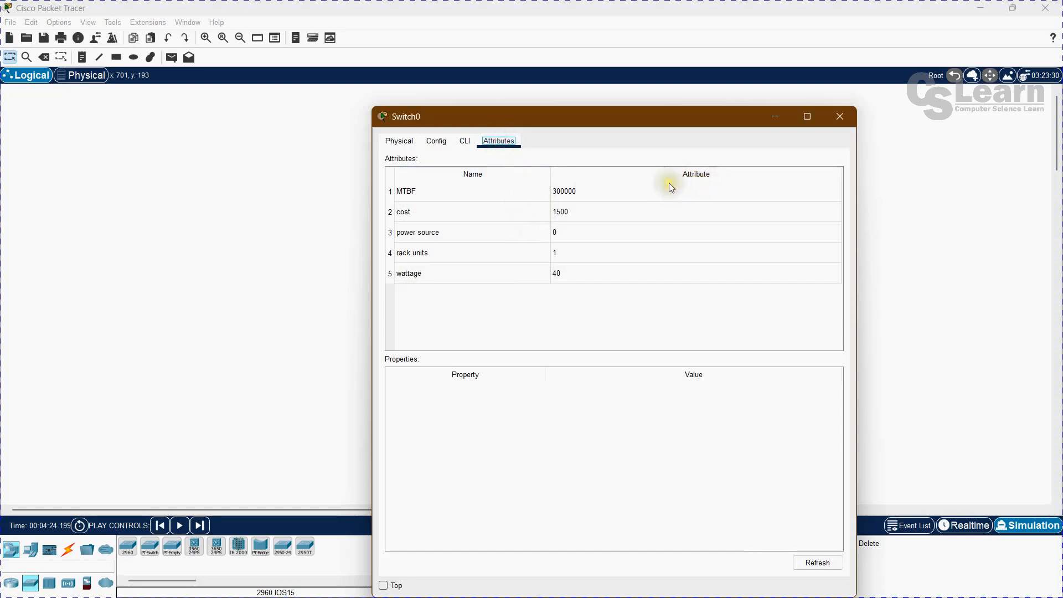
click(837, 116)
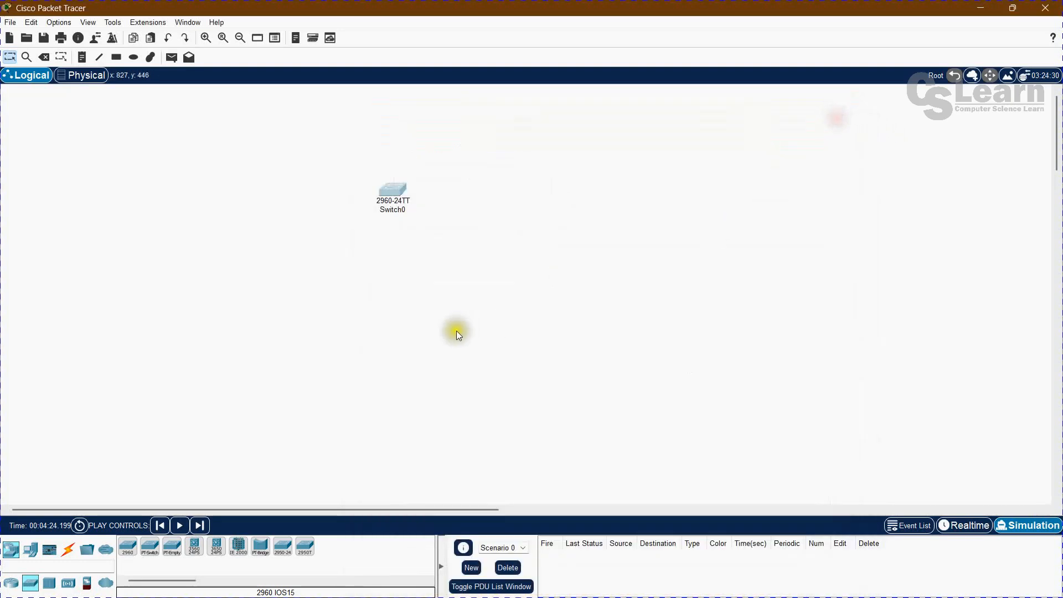
Place two PCs from the end devices in the Logical workspace, below and to the left of the switch.
click(31, 550)
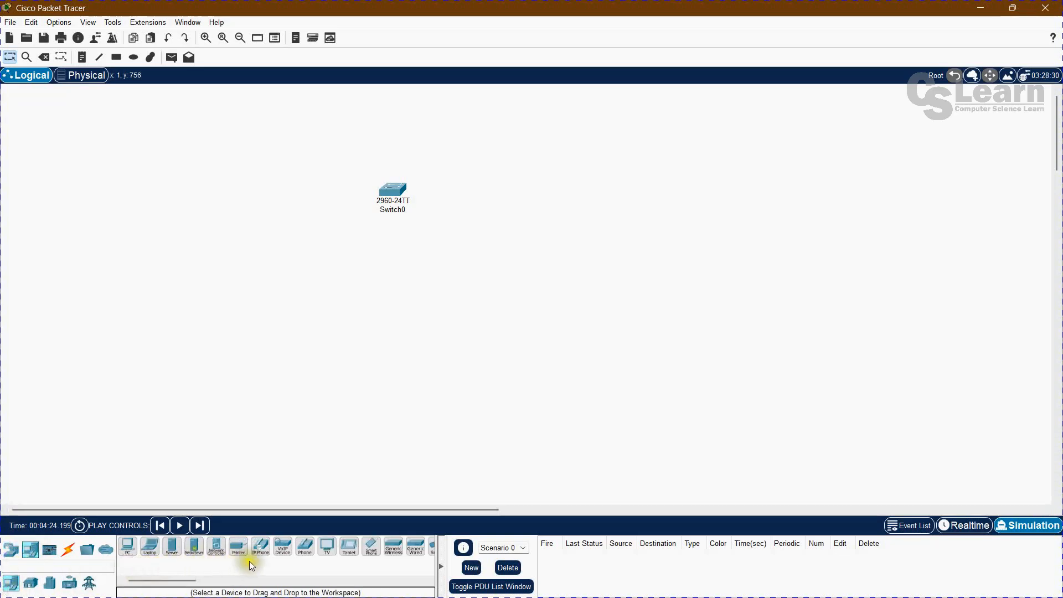
click(130, 548)
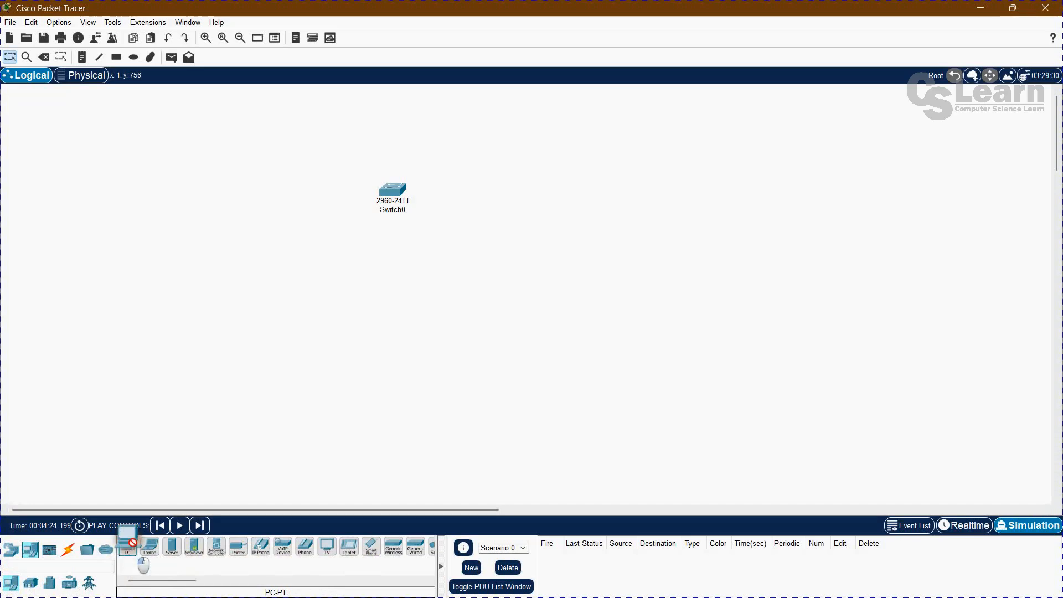
click(229, 304)
click(128, 548)
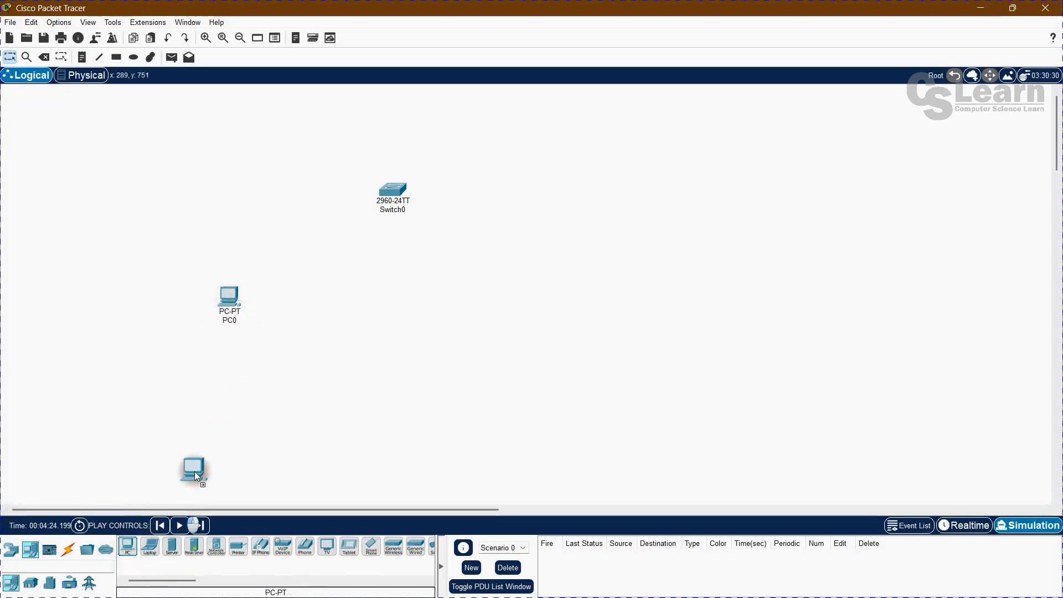
click(344, 327)
Place a laptop to the right of the two PCs, below the switch.
click(151, 548)
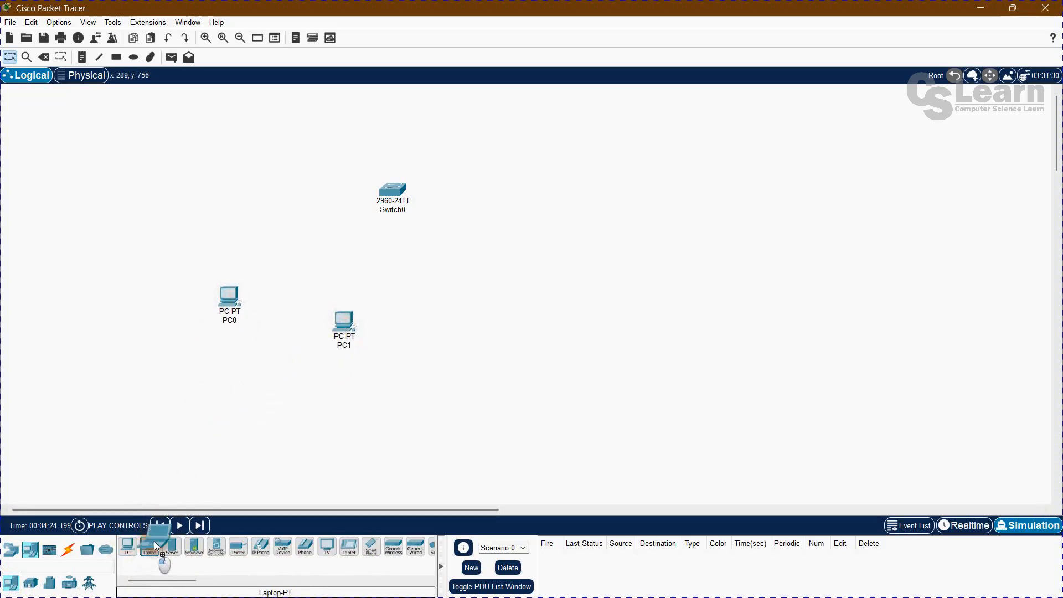
click(484, 323)
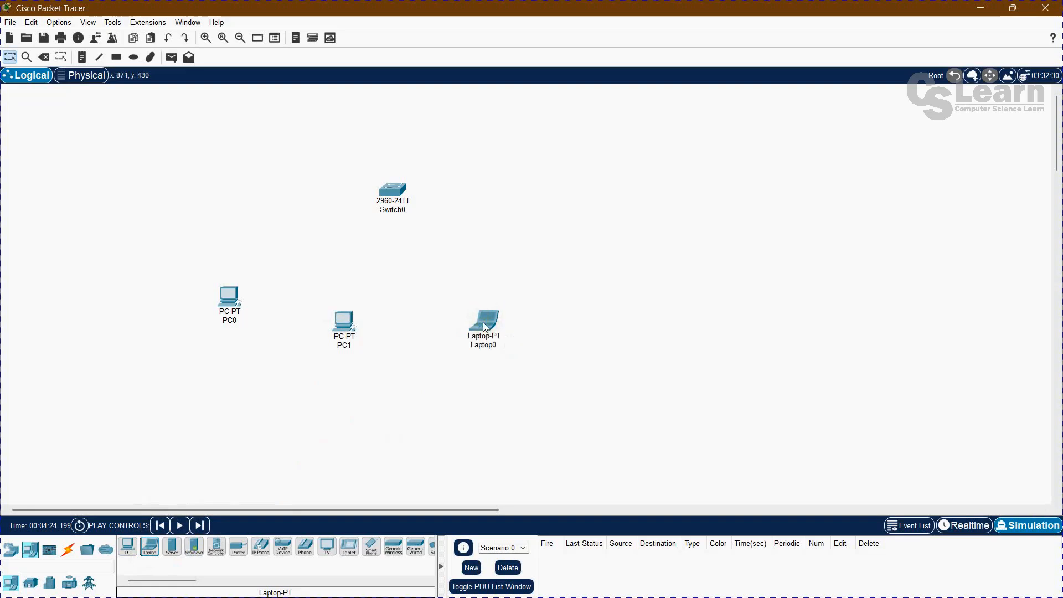
mouse_move(485, 327)
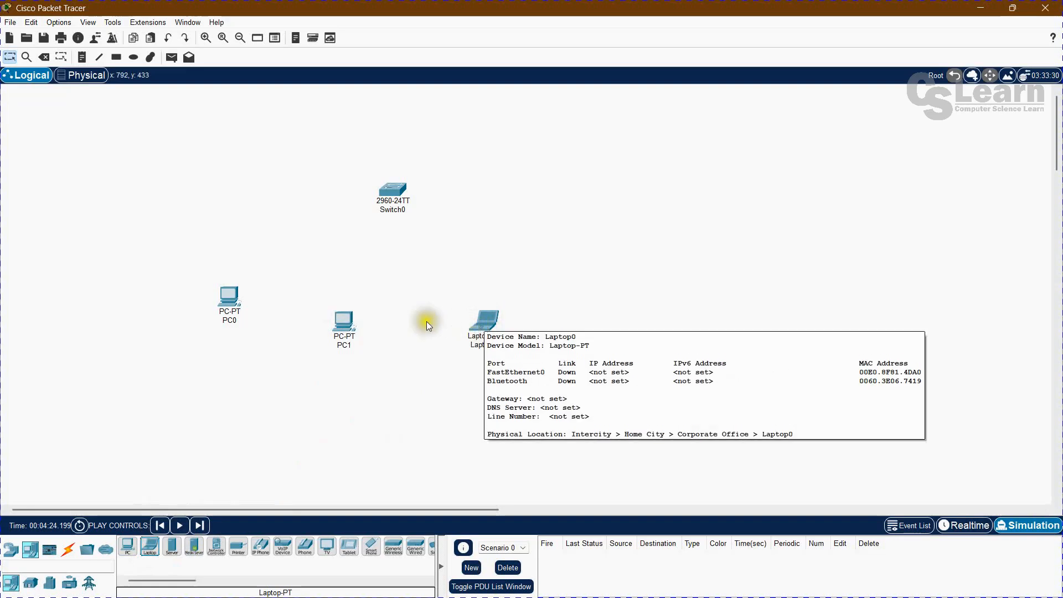
Examine PC0's device summary and its Physical, Config, Desktop and Programming pages, and close its window.
mouse_move(229, 302)
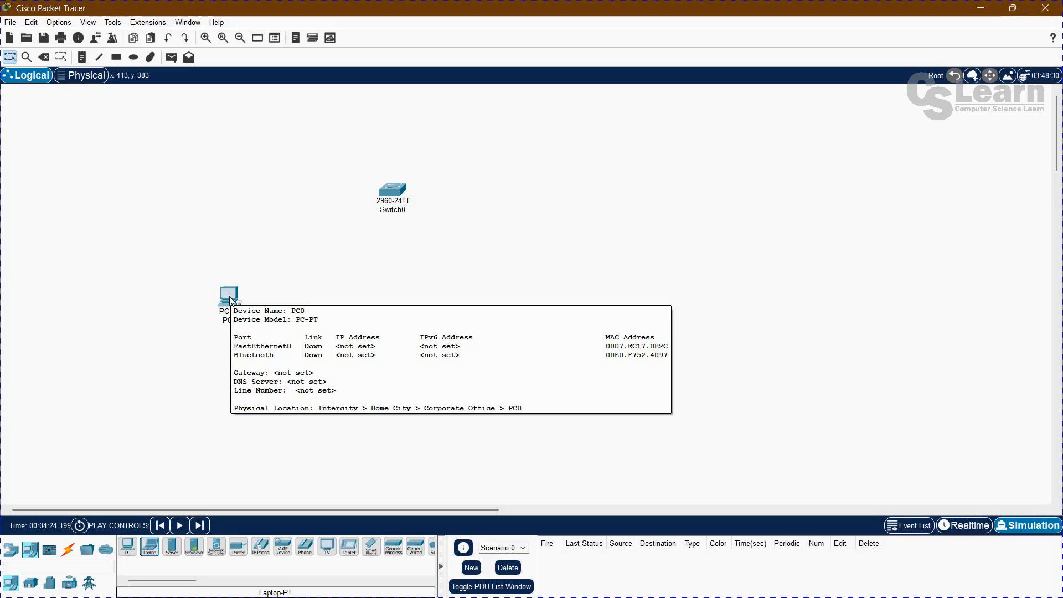
click(178, 298)
click(230, 295)
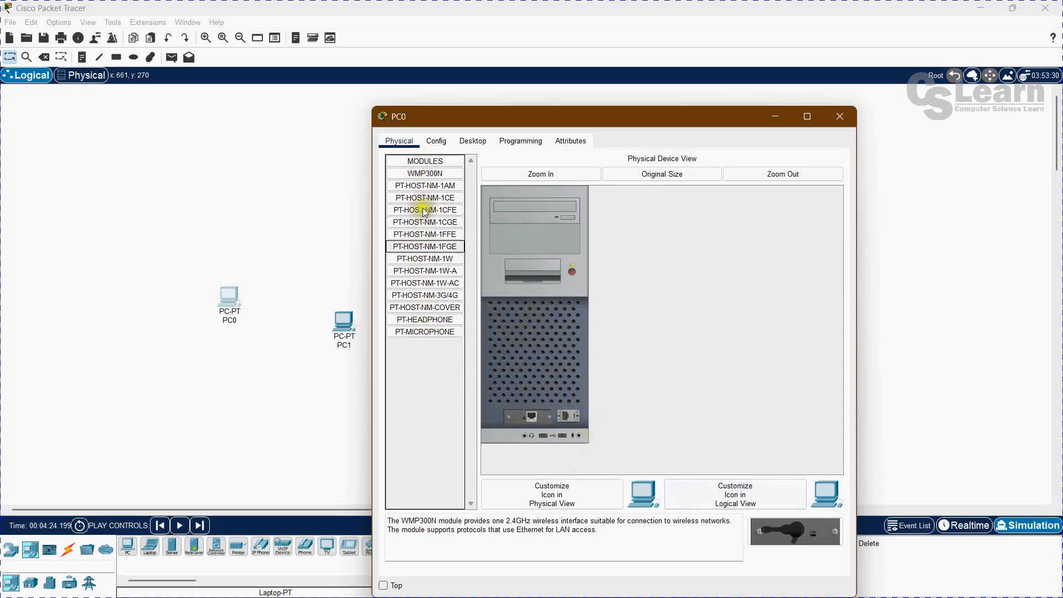
click(437, 140)
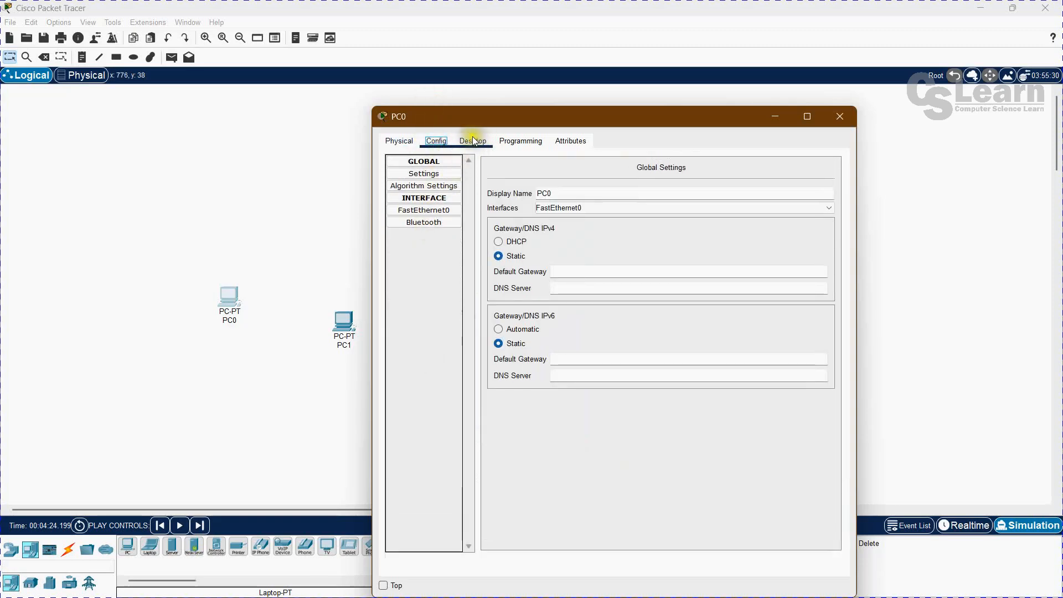
click(470, 141)
click(517, 141)
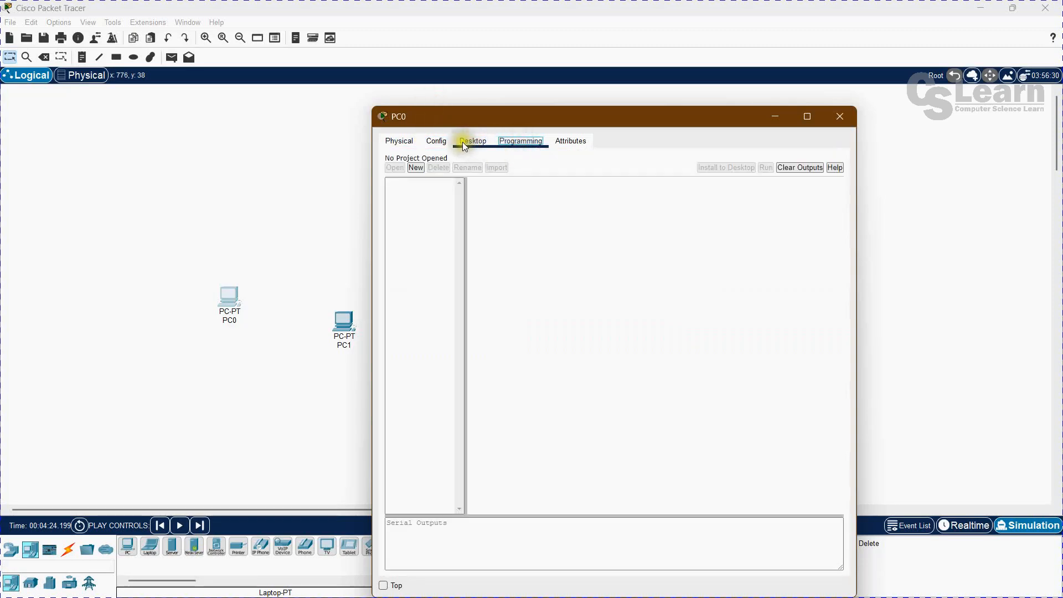
click(465, 141)
click(846, 118)
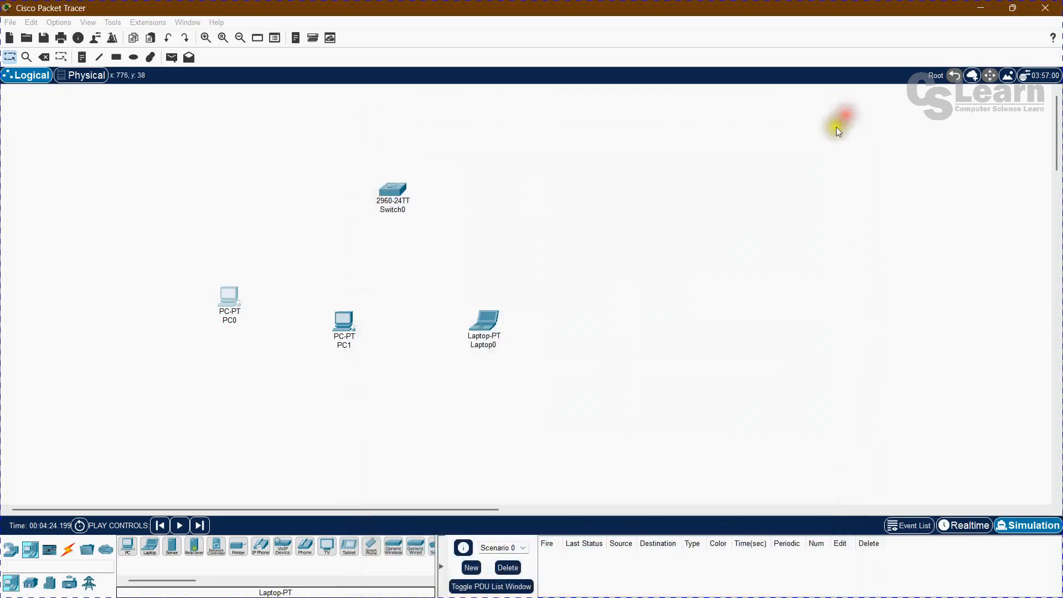
click(226, 403)
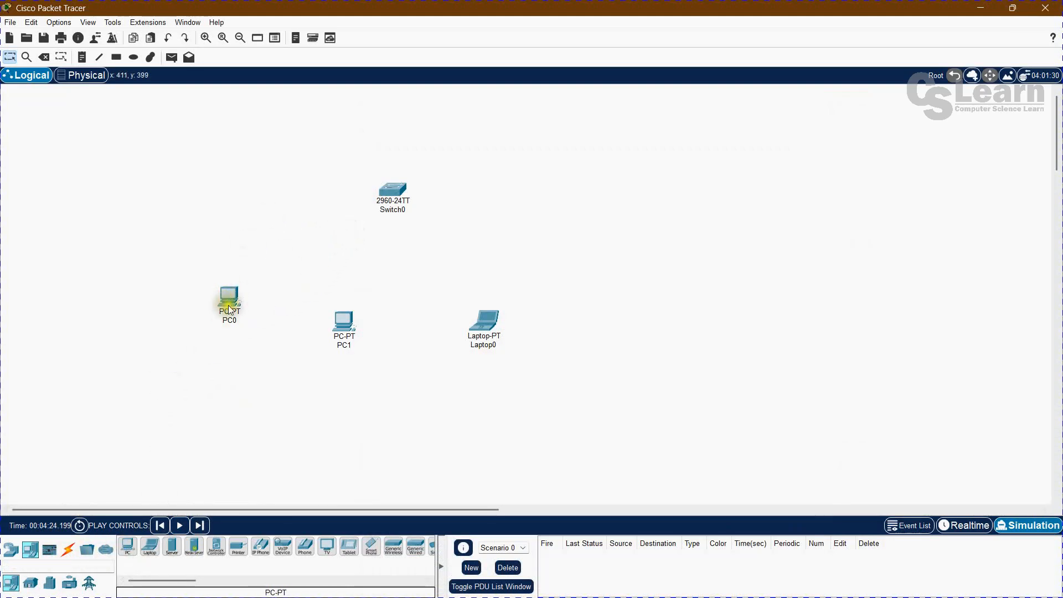
mouse_move(384, 197)
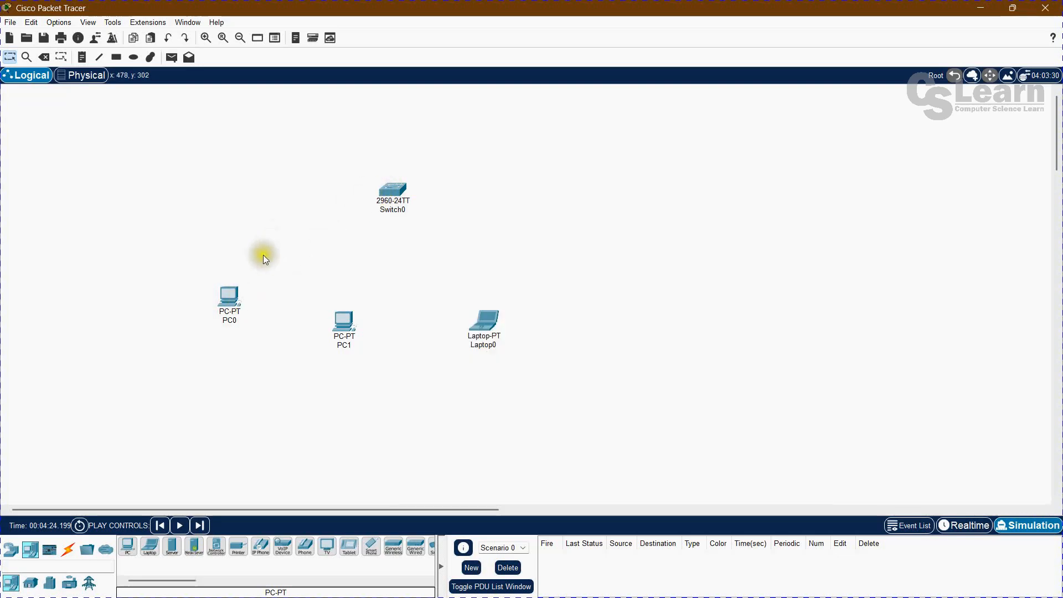
click(217, 364)
Connect the switch to PC0's FastEthernet0 port with a Copper Straight-Through cable from a FastEthernet port on the switch.
click(68, 550)
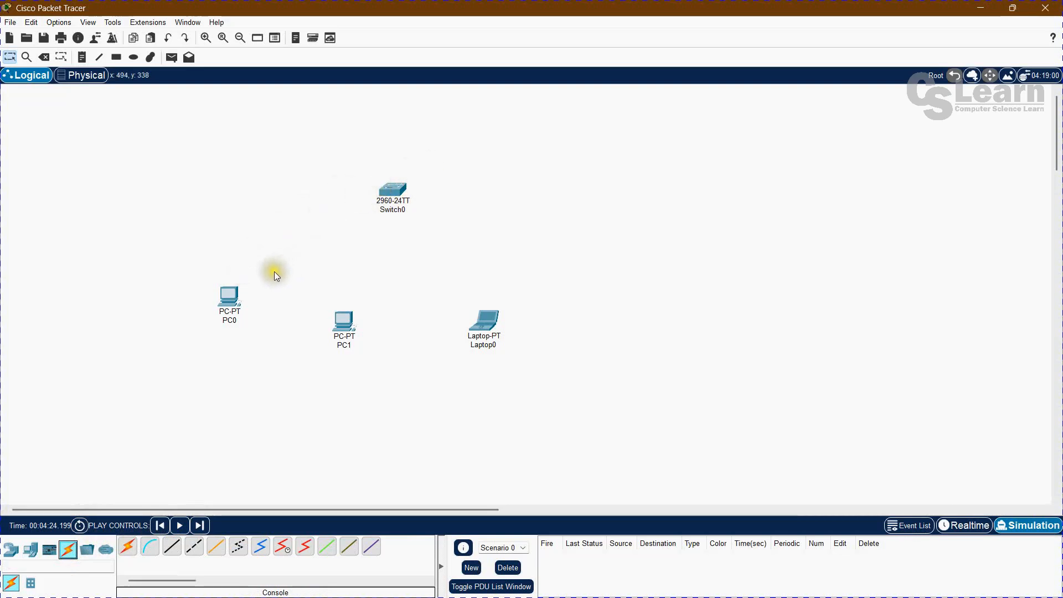
click(172, 548)
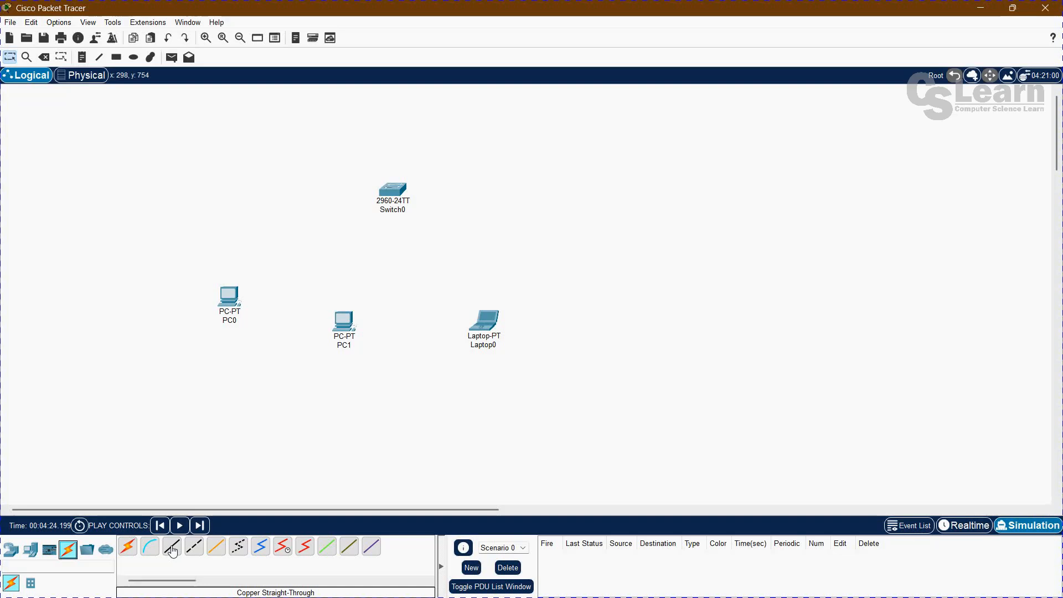
click(173, 549)
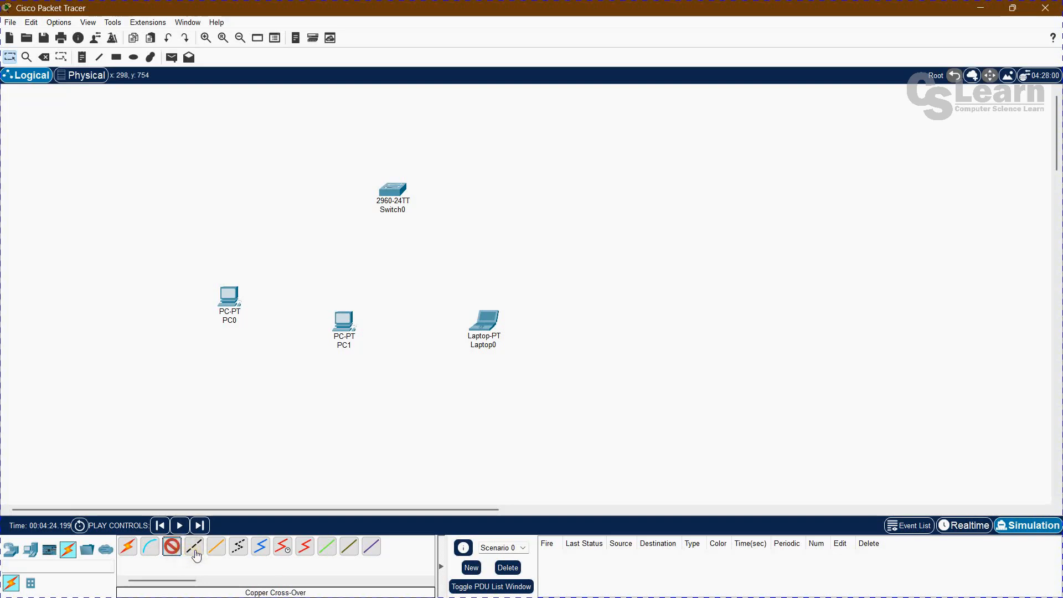
click(216, 546)
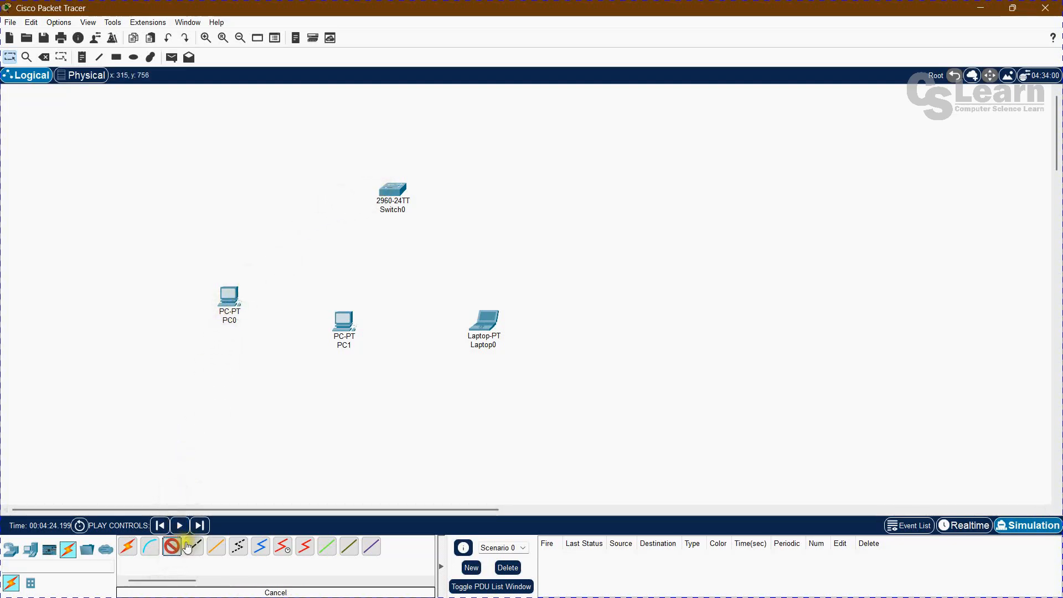
click(398, 188)
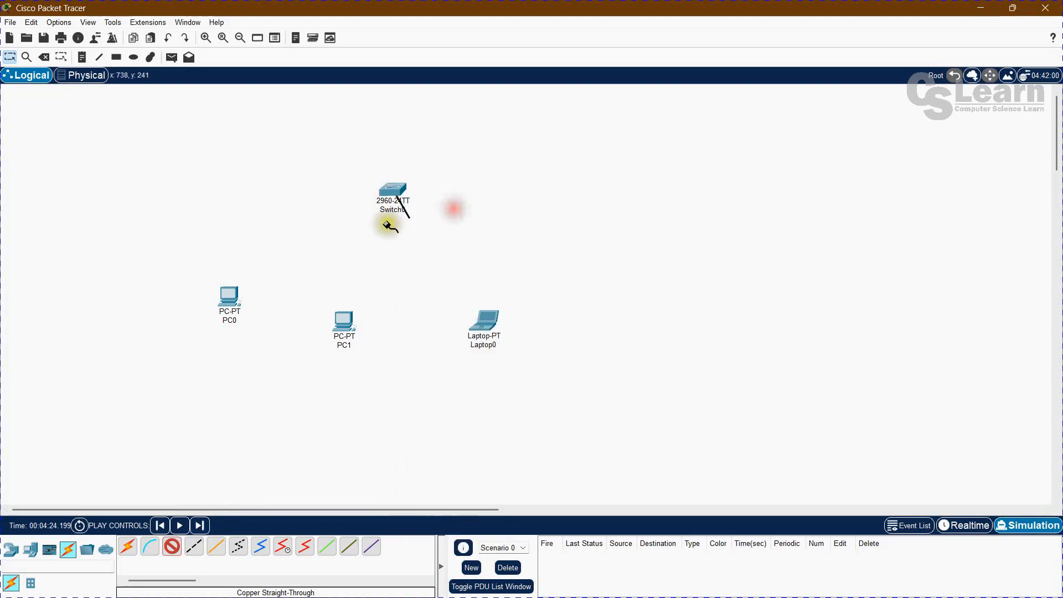
click(233, 299)
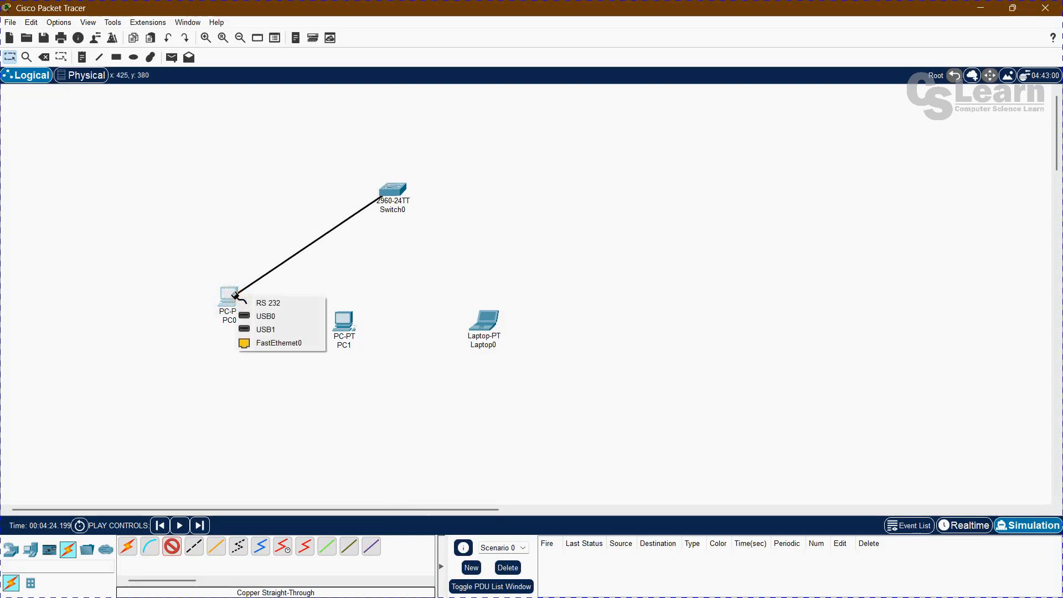
click(250, 341)
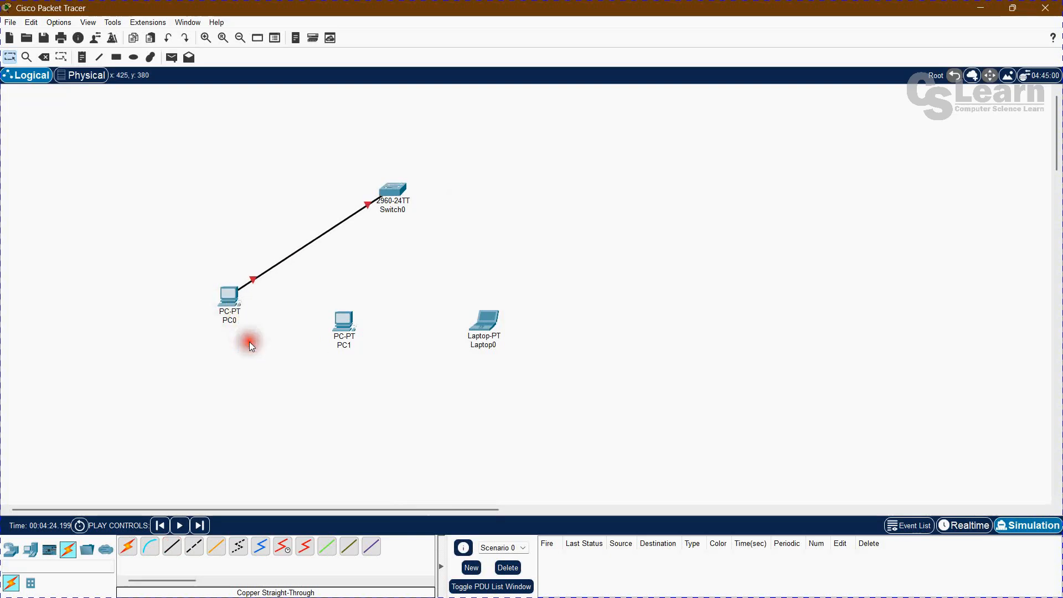
Connect another FastEthernet port of the switch to PC1's FastEthernet0 port with a Copper Straight-Through cable.
click(173, 548)
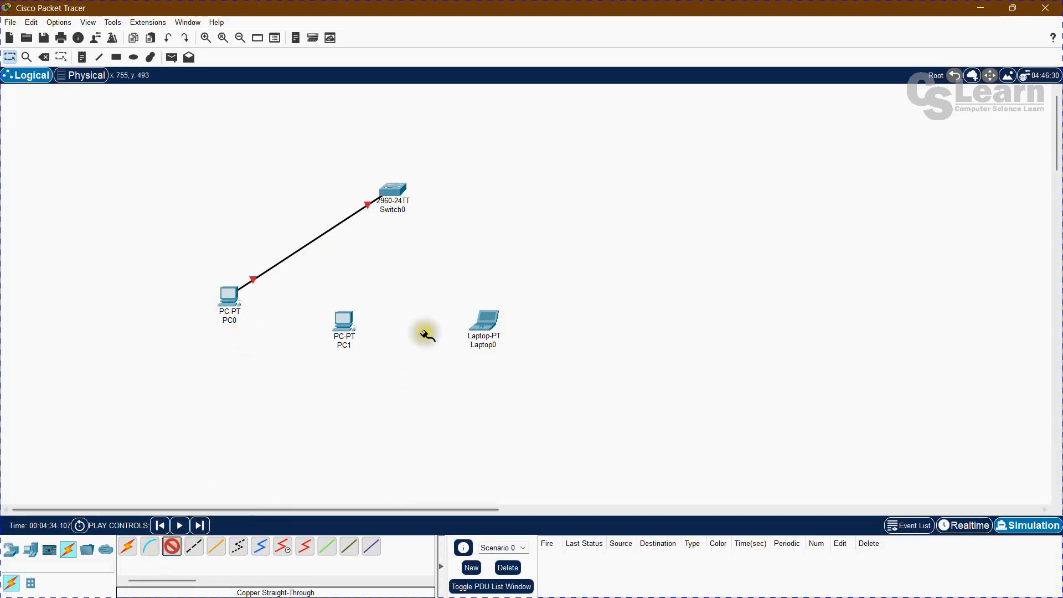
click(395, 194)
click(418, 211)
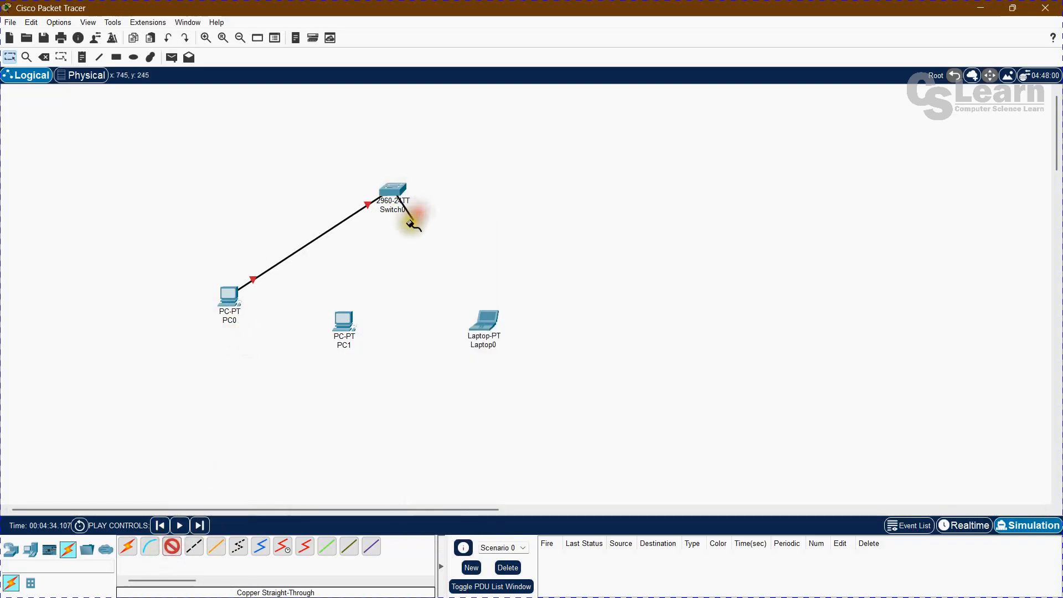
click(347, 315)
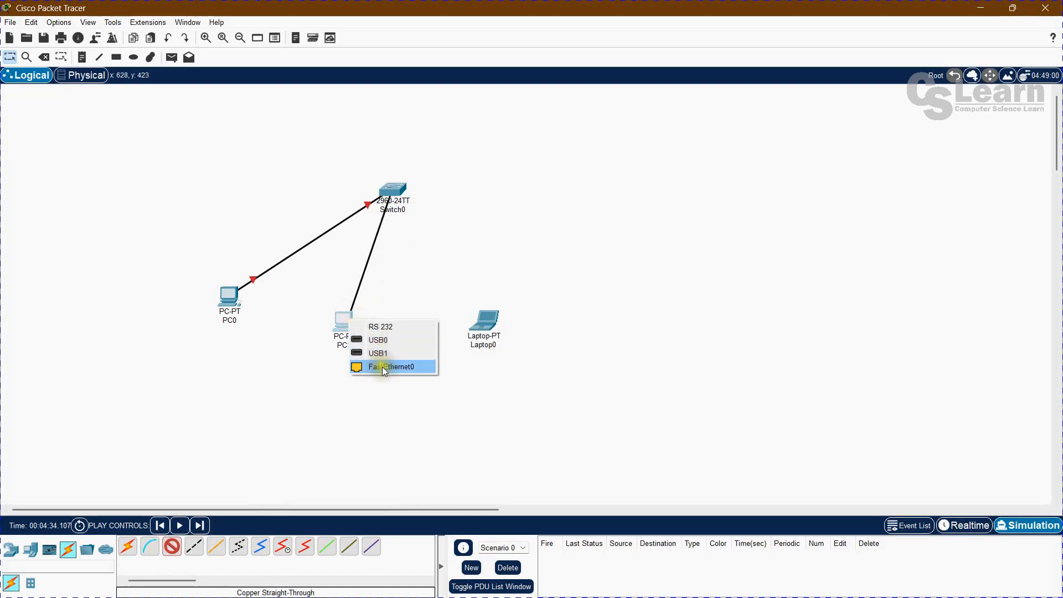
click(381, 367)
Connect the switch's FastEthernet0/3 port to the laptop's FastEthernet0 port with a Copper Straight-Through cable.
click(171, 546)
click(390, 188)
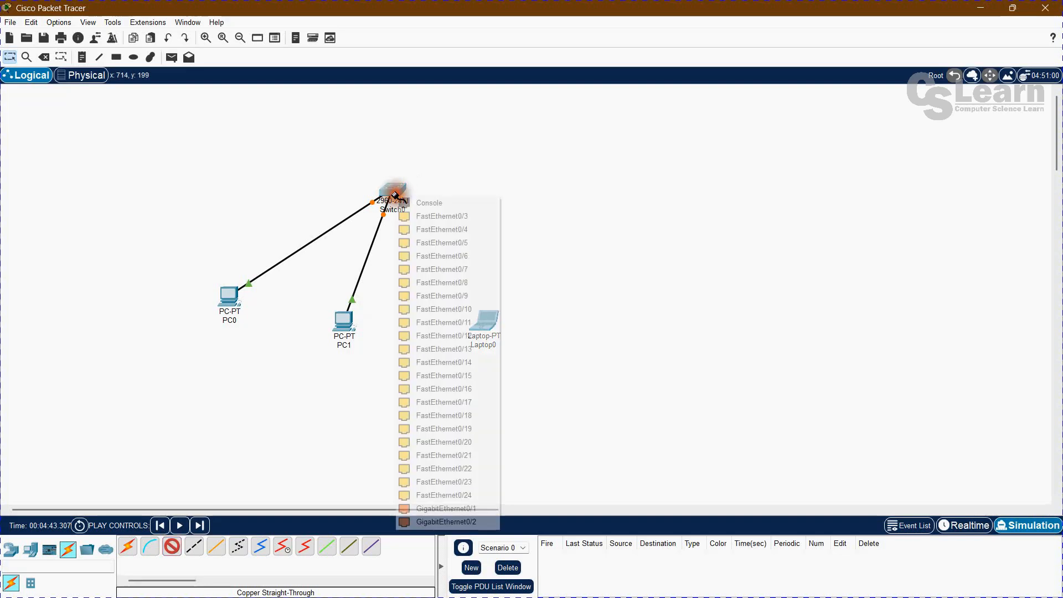
click(413, 217)
click(484, 322)
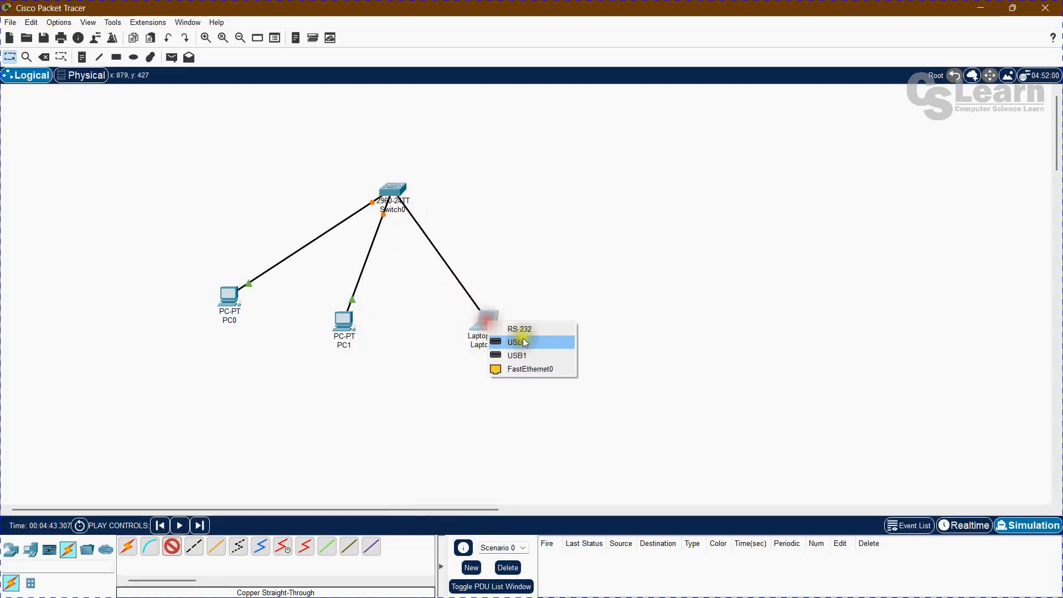
click(517, 367)
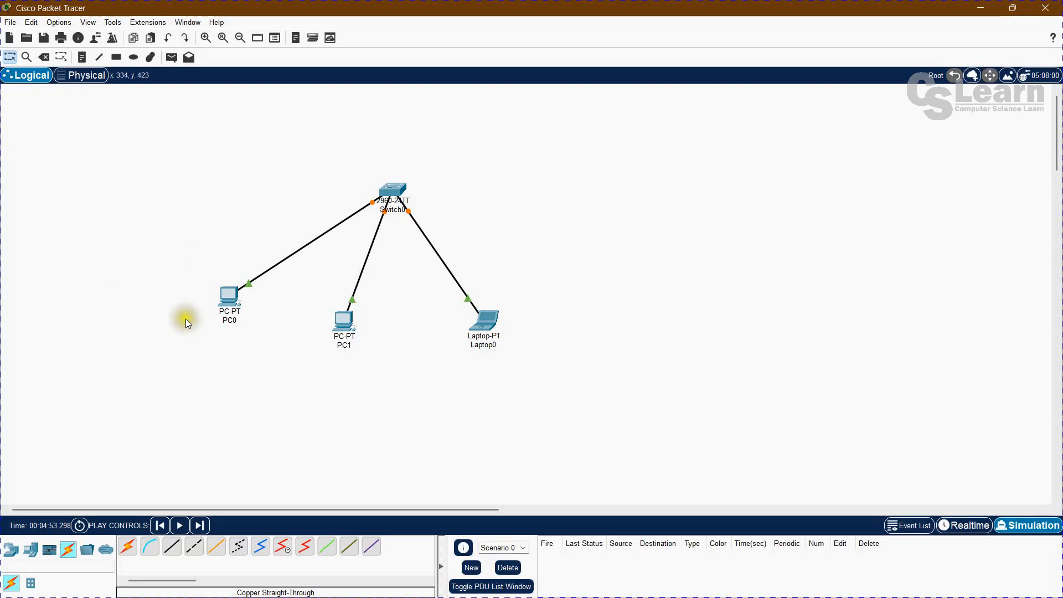
Examine PC0's device summary for its link, IP address, gateway and MAC address entries.
click(195, 333)
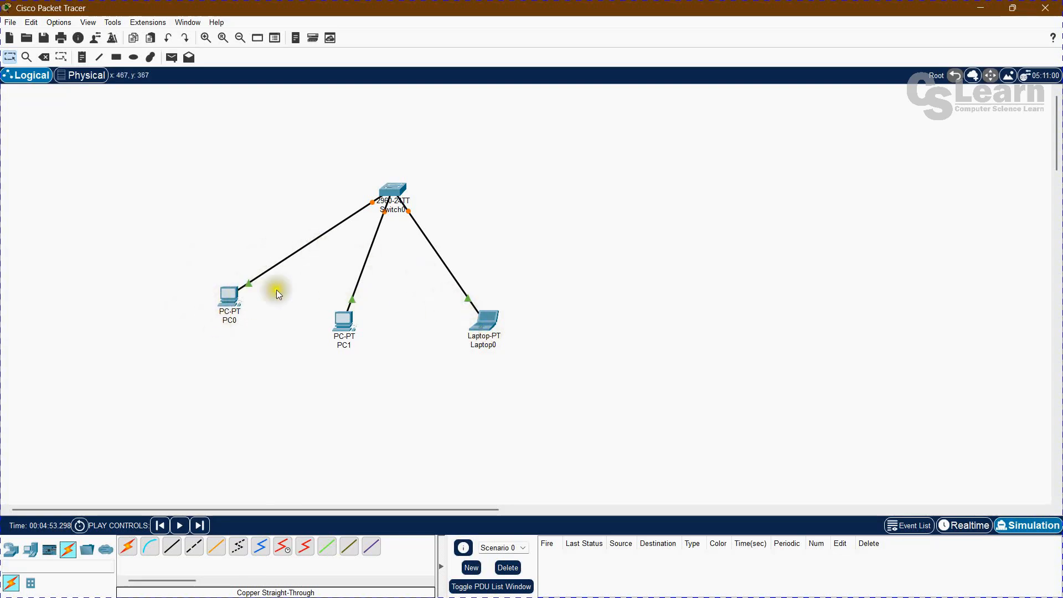
mouse_move(341, 338)
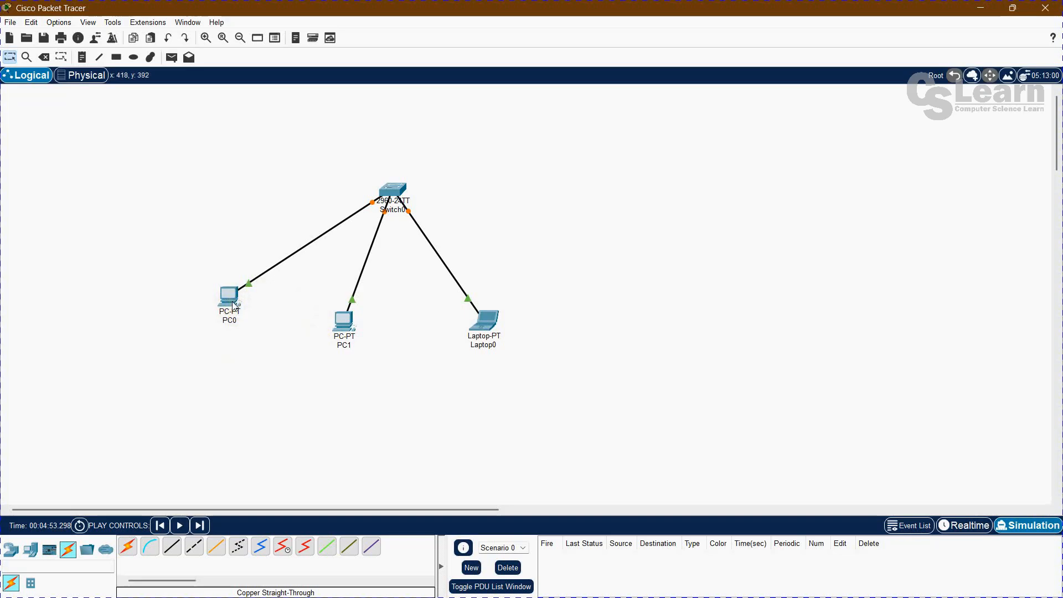
mouse_move(234, 304)
mouse_move(230, 293)
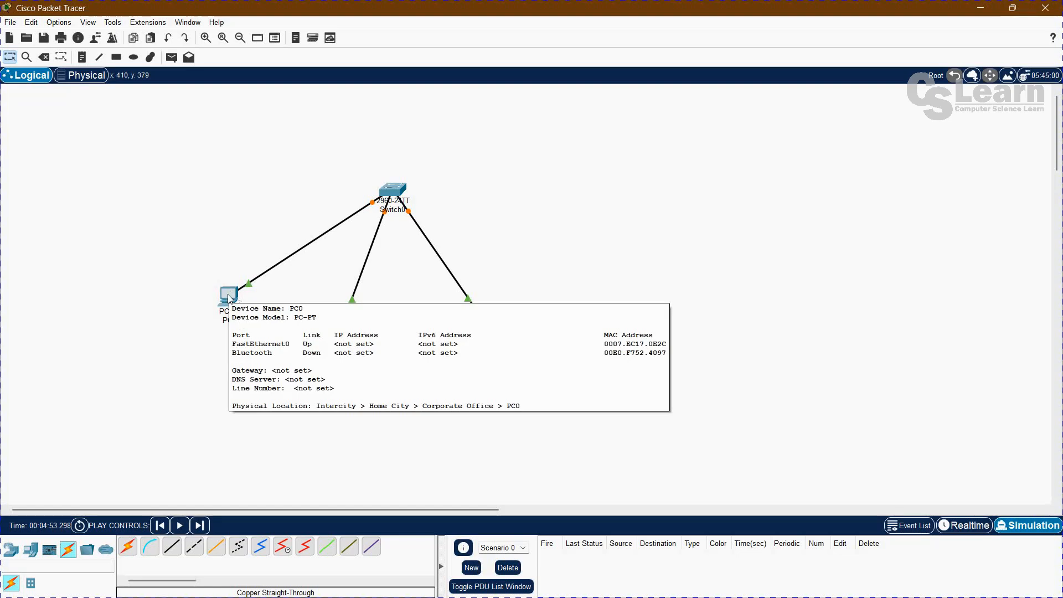
click(155, 327)
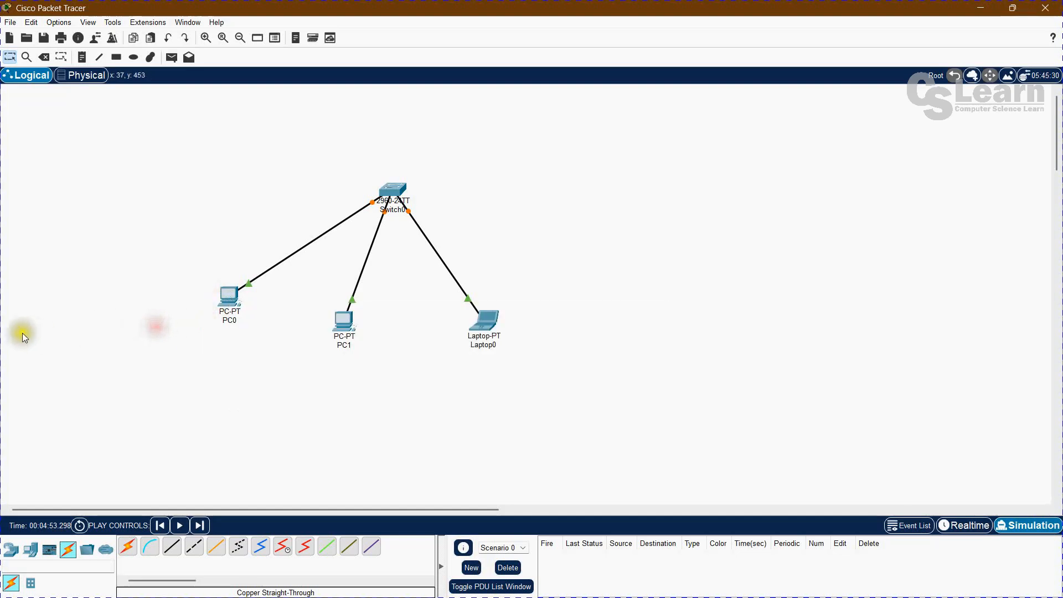
Set PC0's FastEthernet0 interface to static IPv4 address 192.168.1.1 with subnet mask 255.255.255.0.
click(229, 302)
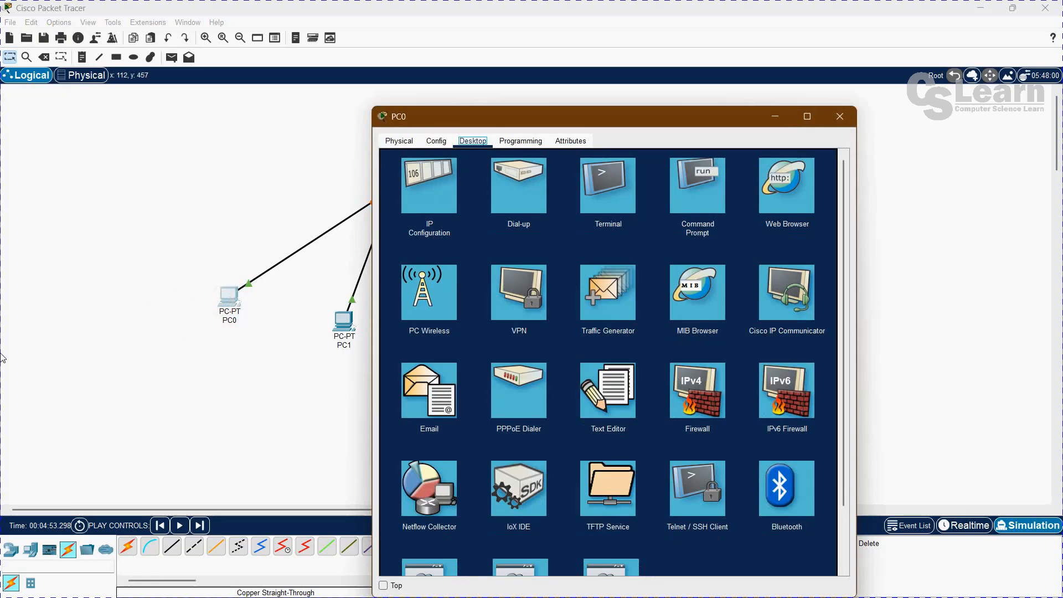
drag(591, 109, 396, 77)
click(335, 104)
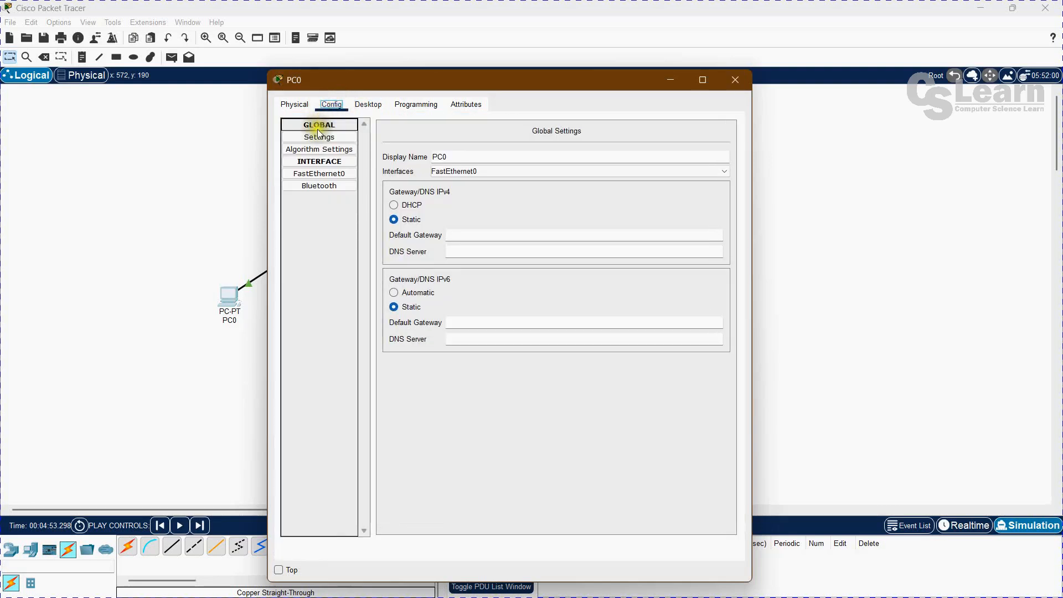
click(315, 174)
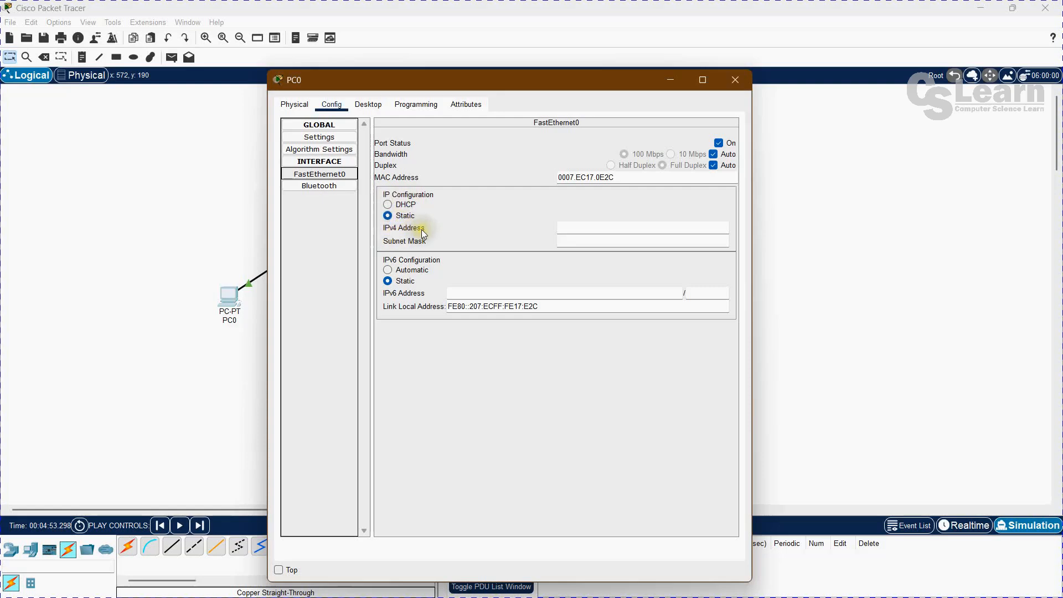
click(588, 229)
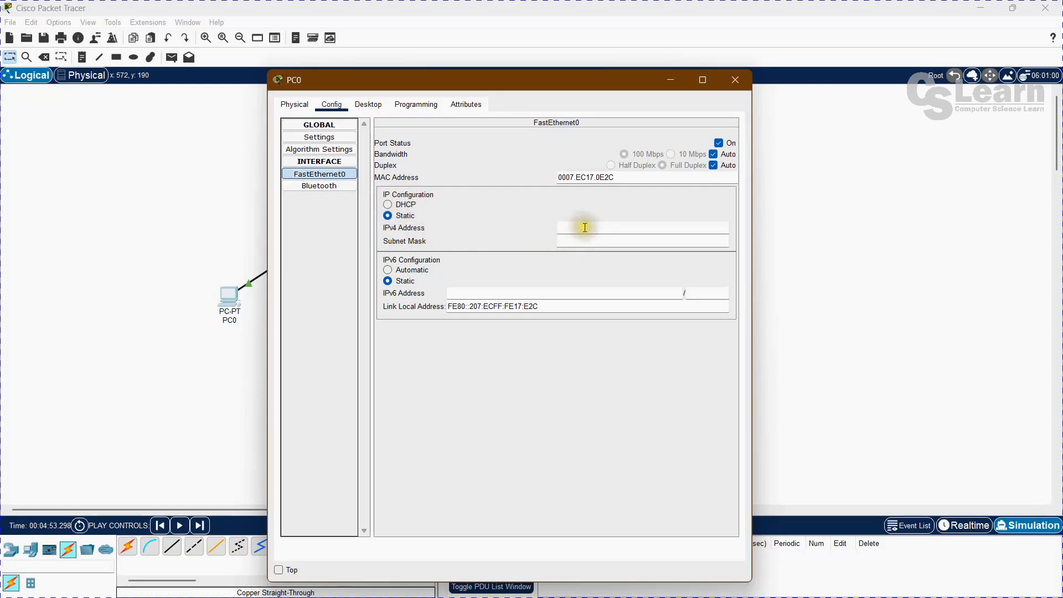
click(580, 224)
click(569, 229)
text(192.168.1.1)
key(Tab)
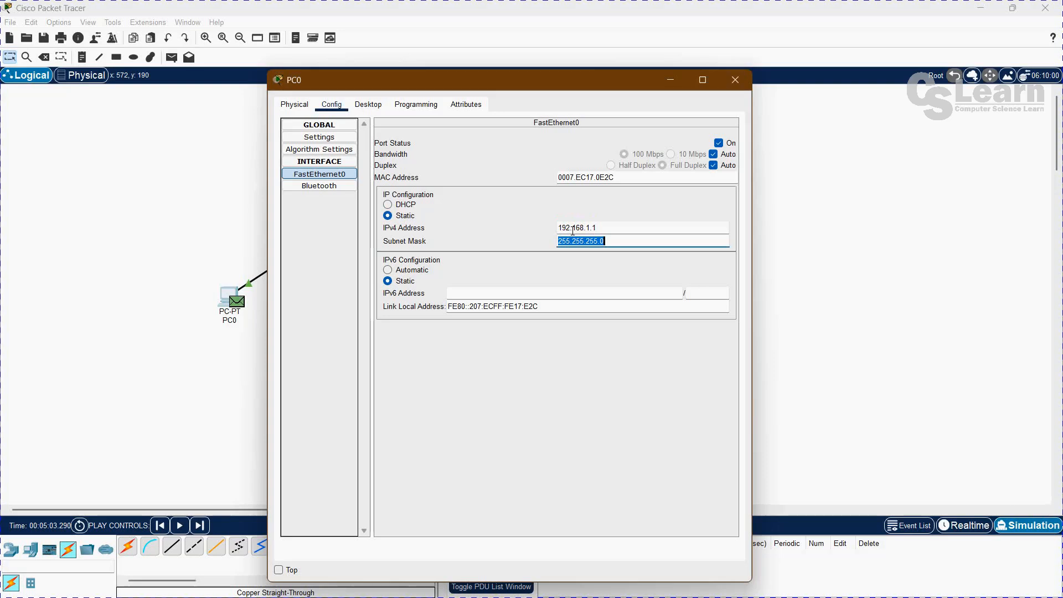
Close PC0's configuration window and switch the network from Simulation to Realtime mode.
click(584, 242)
click(602, 239)
drag(602, 239, 540, 228)
click(534, 228)
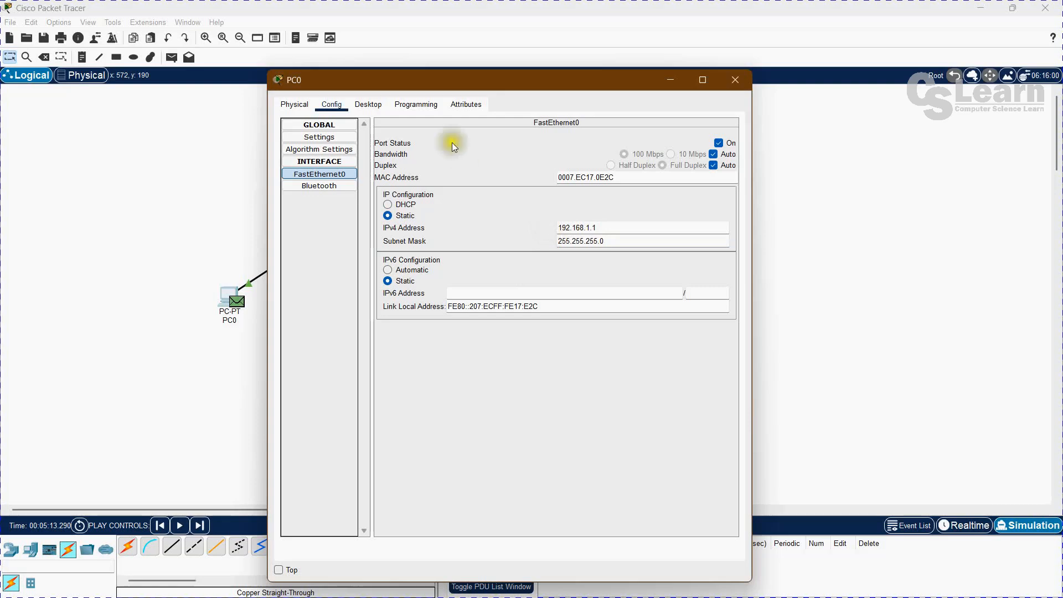
click(738, 79)
click(250, 359)
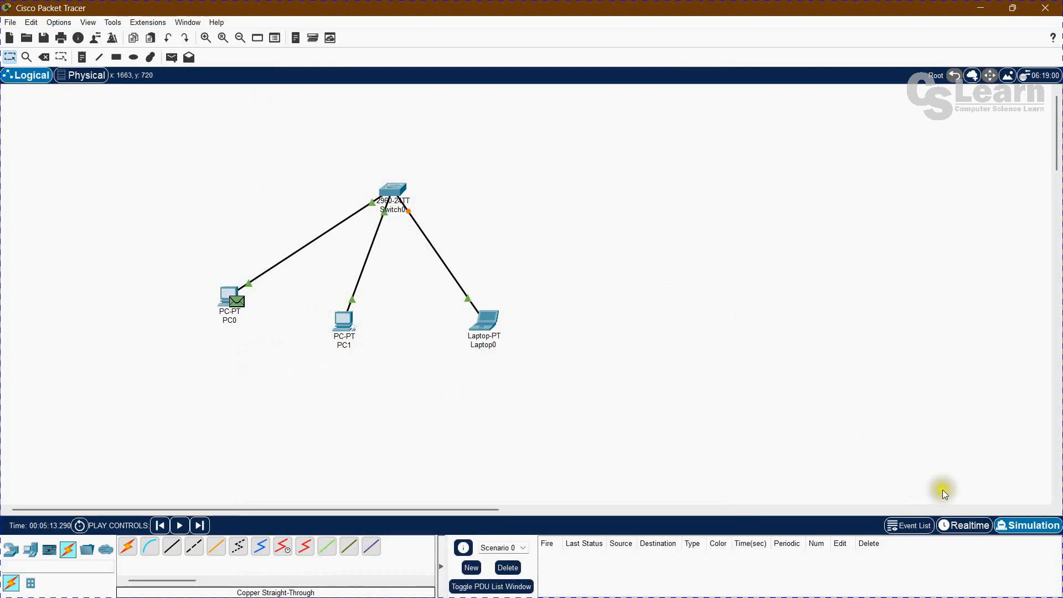
click(963, 525)
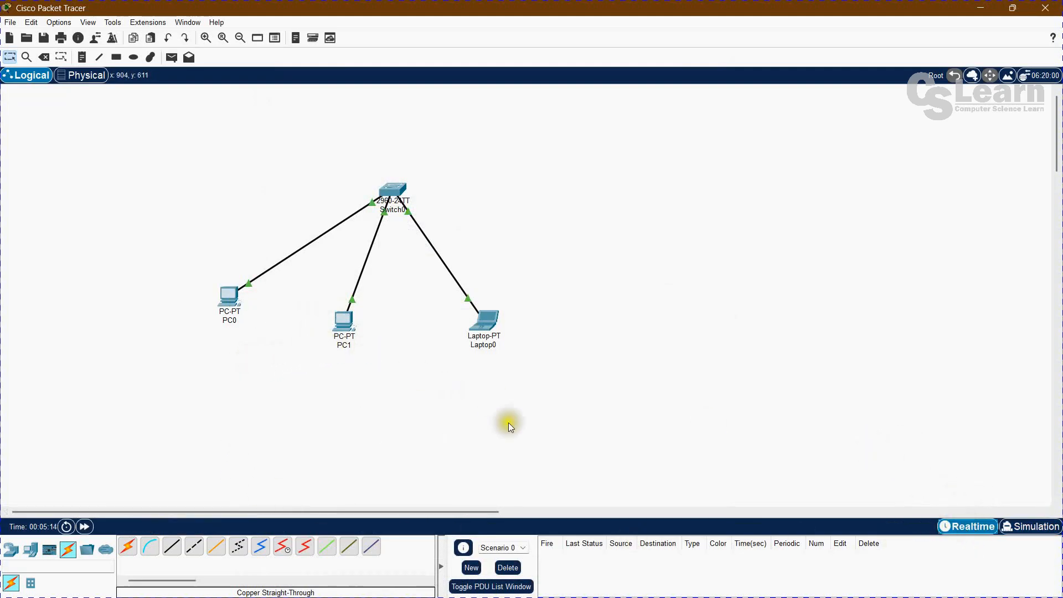
Set PC1's IPv4 default gateway to 192.168.1.1 and open its FastEthernet0 interface settings.
click(340, 330)
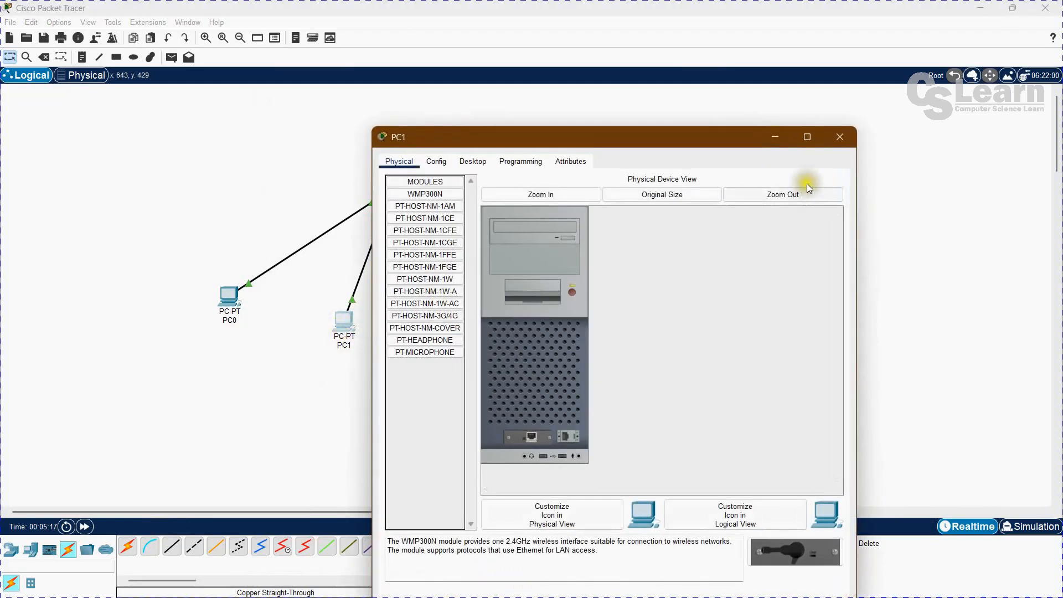
click(436, 161)
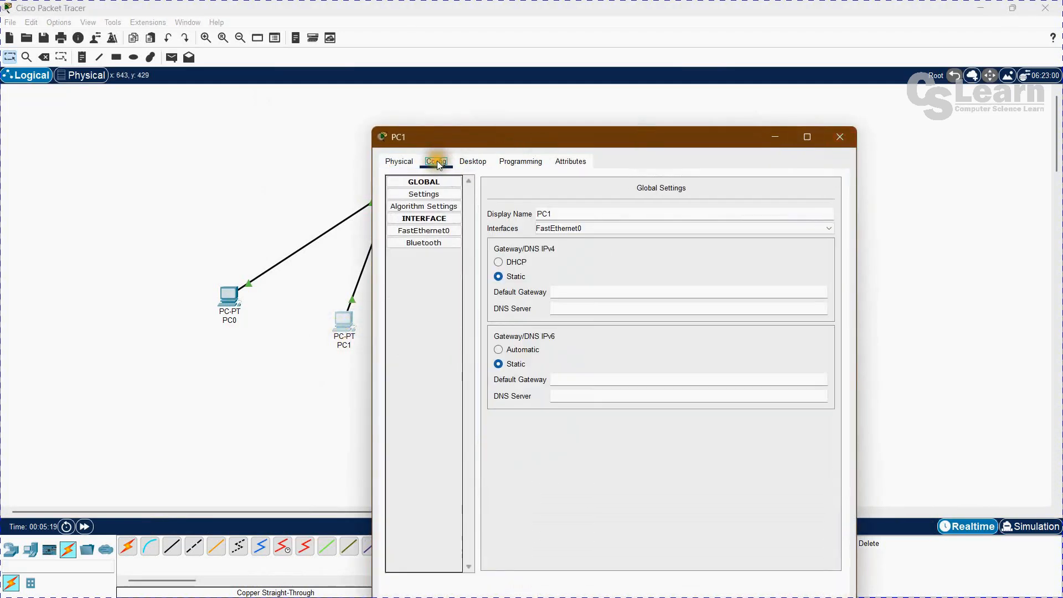
click(570, 296)
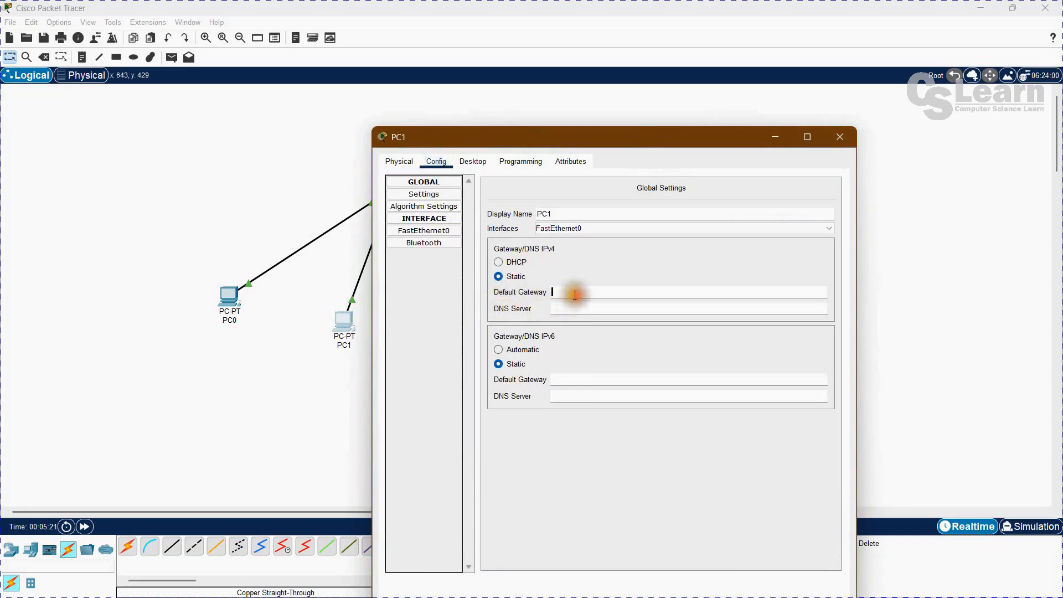
text(192.16)
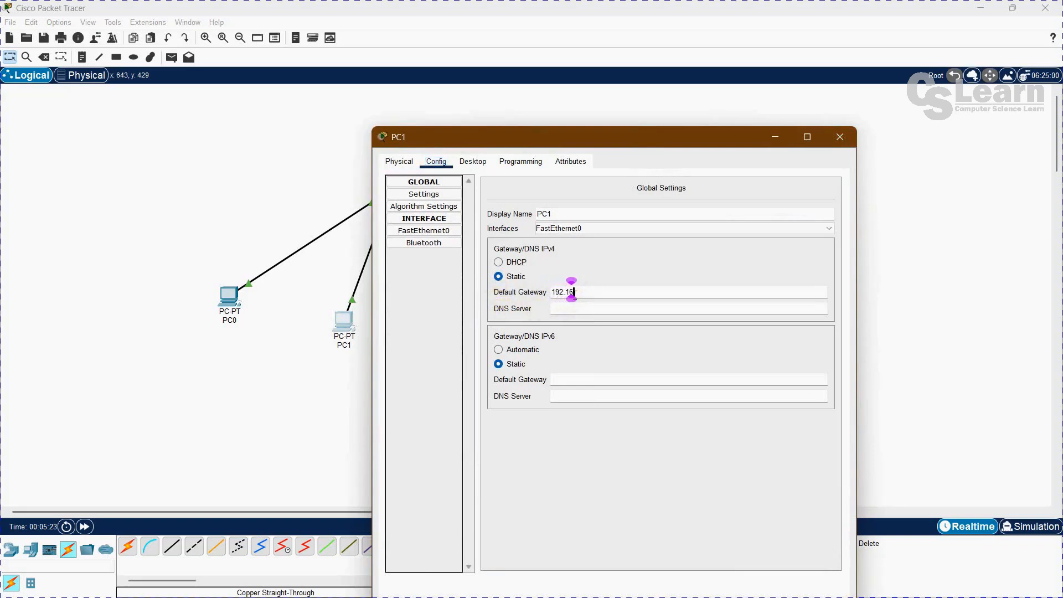
text(8.1)
text(.1)
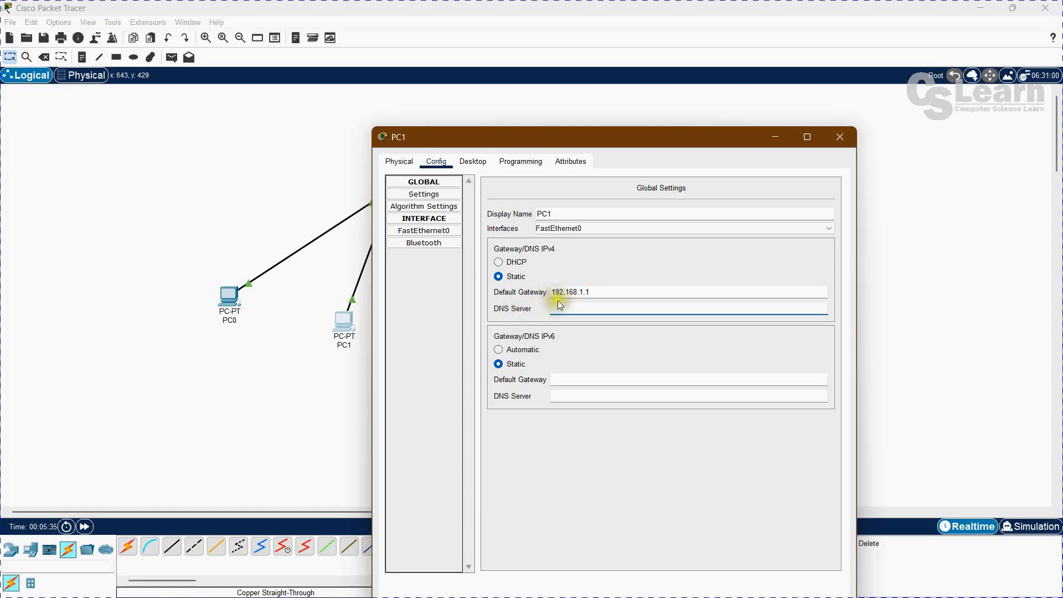
click(586, 306)
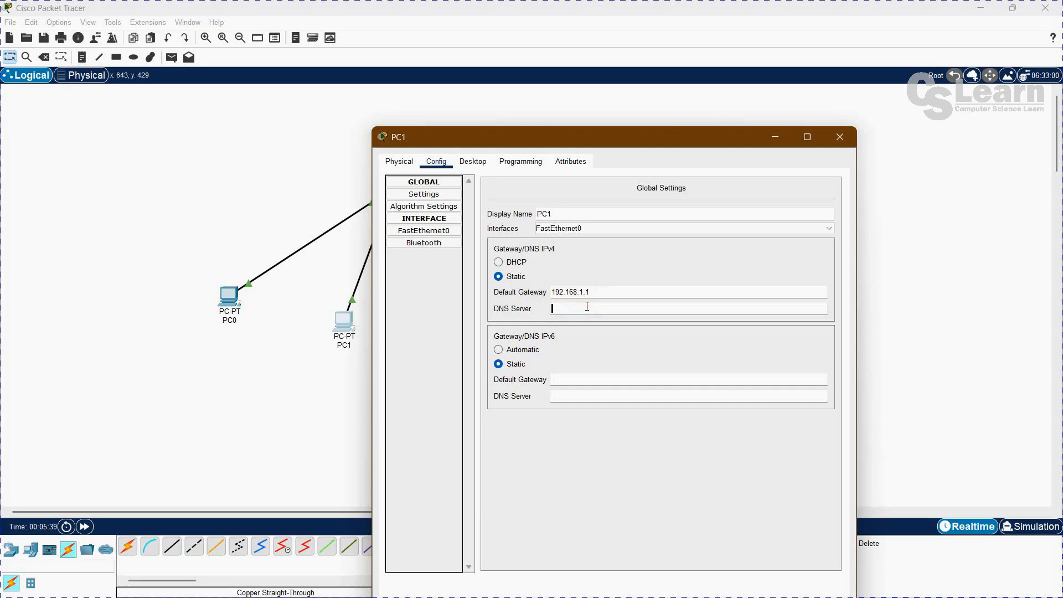
click(418, 232)
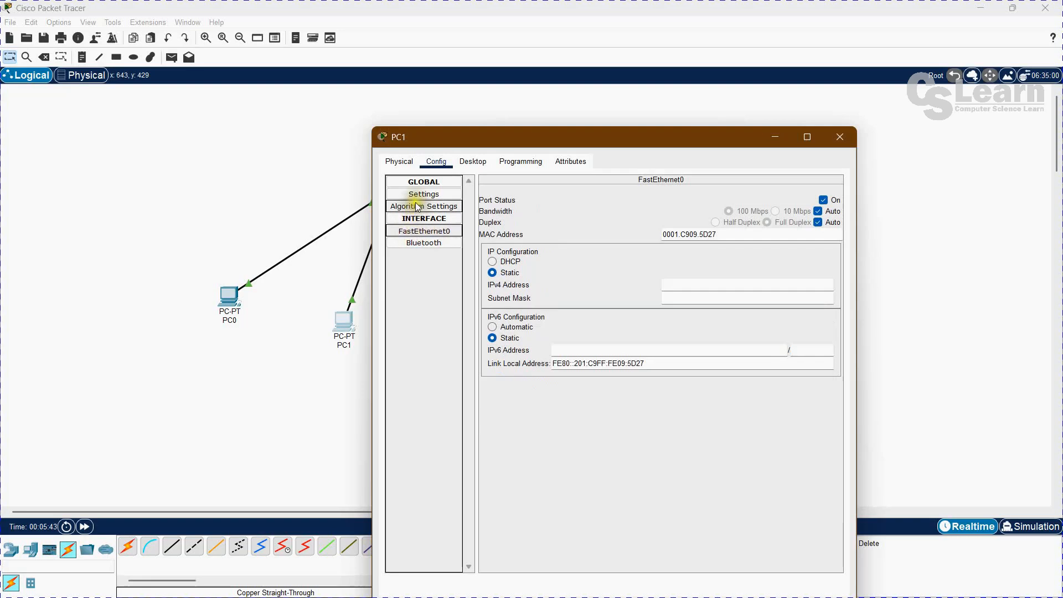
Try to set PC1's FastEthernet0 IPv4 address to 192.168.1.1.
click(686, 283)
text(192.1)
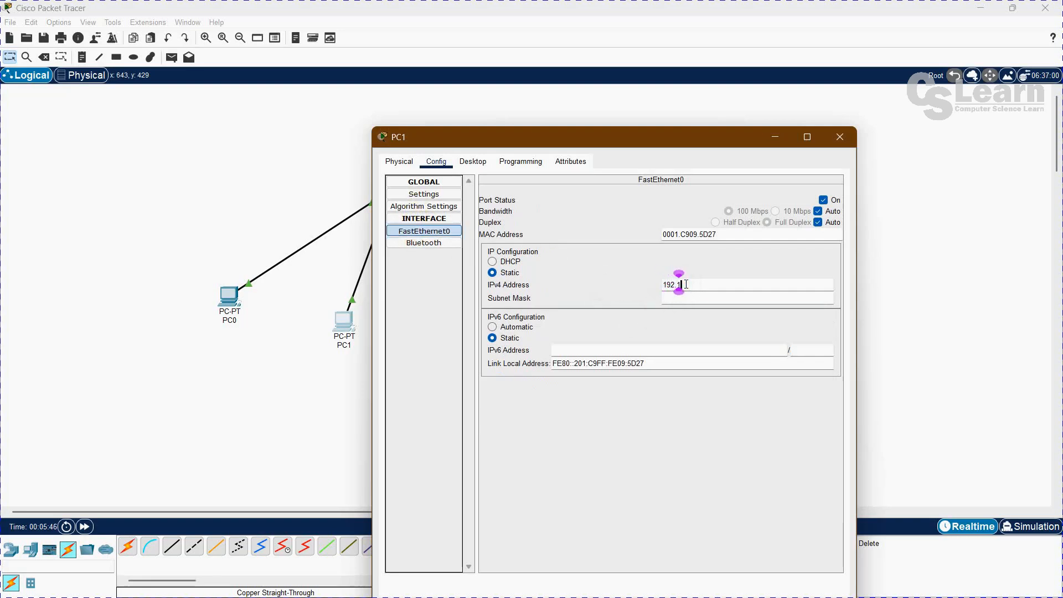
text(68.1.1)
key(Tab)
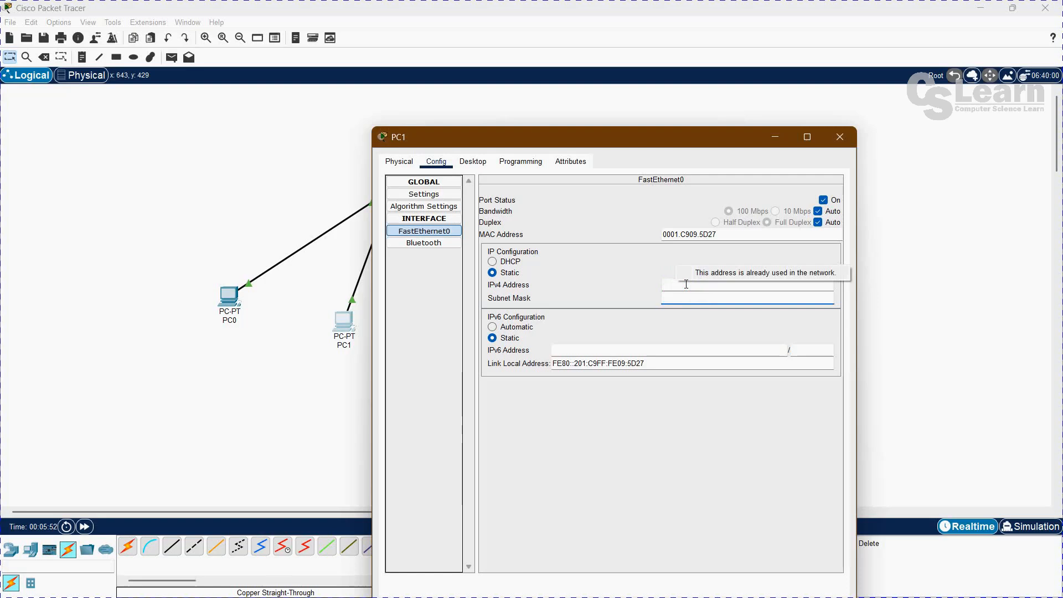
Set PC1's FastEthernet0 IPv4 address to 192.168.1.2 with subnet mask 255.255.255.0, and close its window.
click(699, 285)
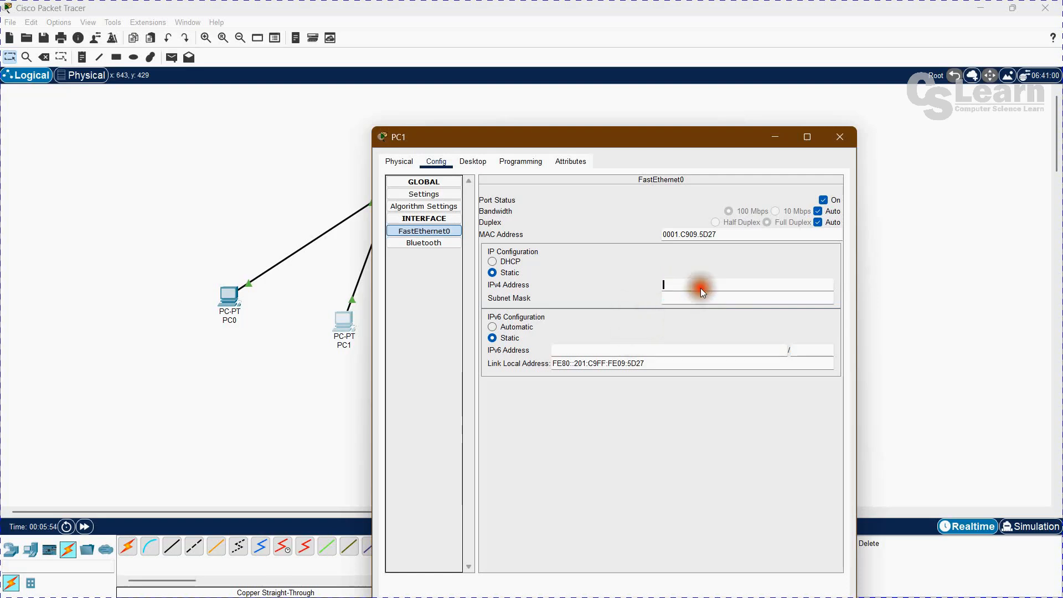
text(192.168.1.2)
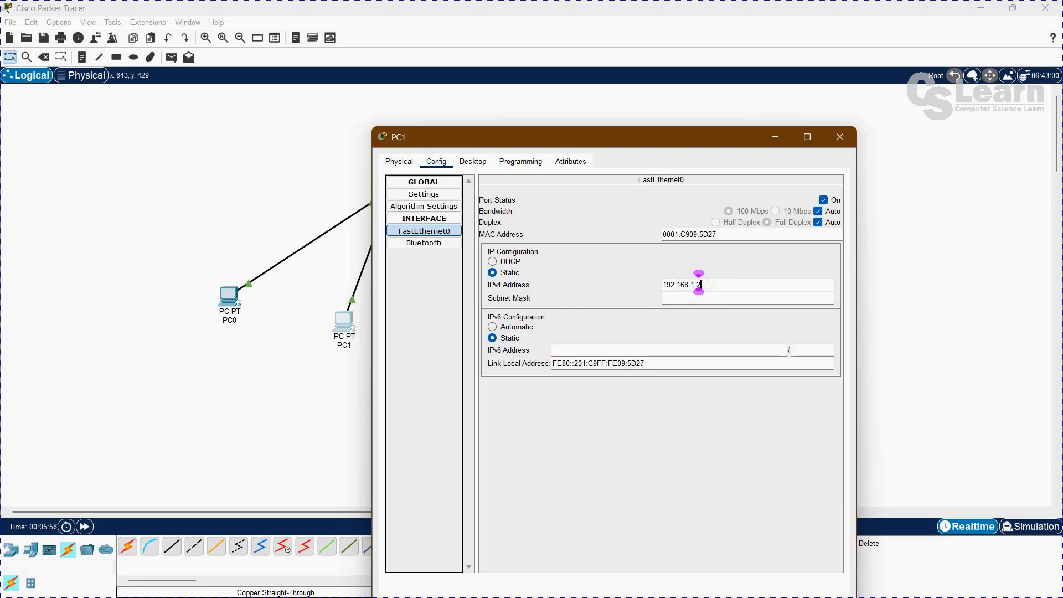
key(Tab)
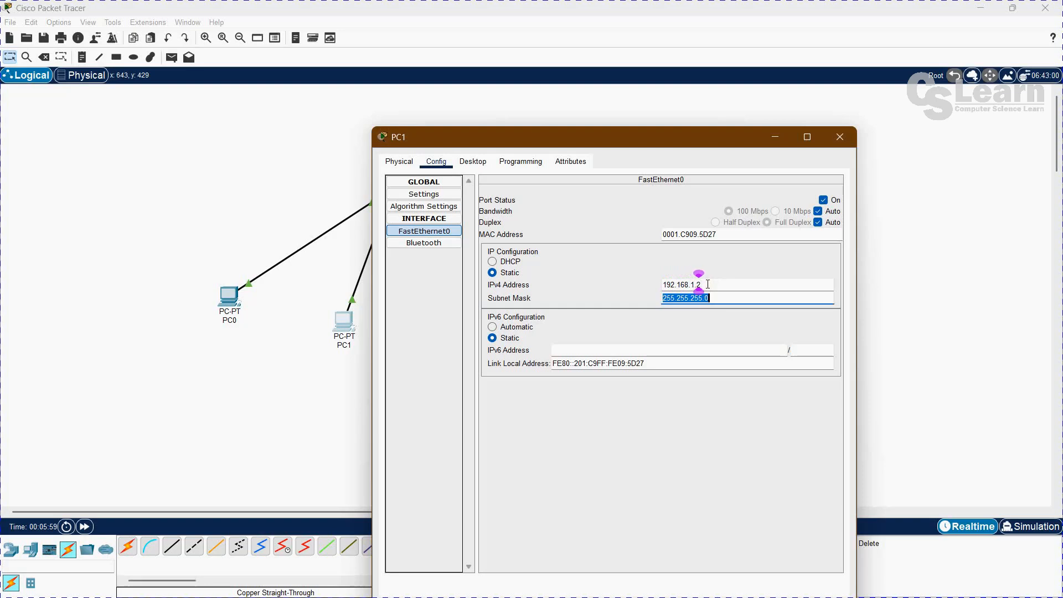
click(838, 135)
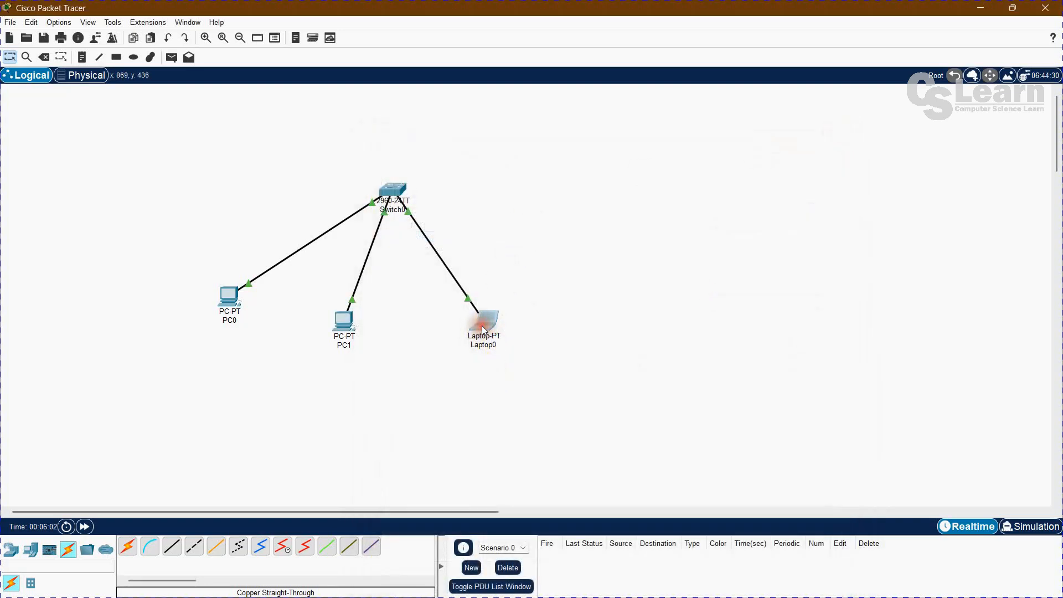
Set the laptop's FastEthernet0 IPv4 address to 192.168.1.3 with subnet mask 255.255.255.0, and close its window.
click(482, 326)
click(438, 142)
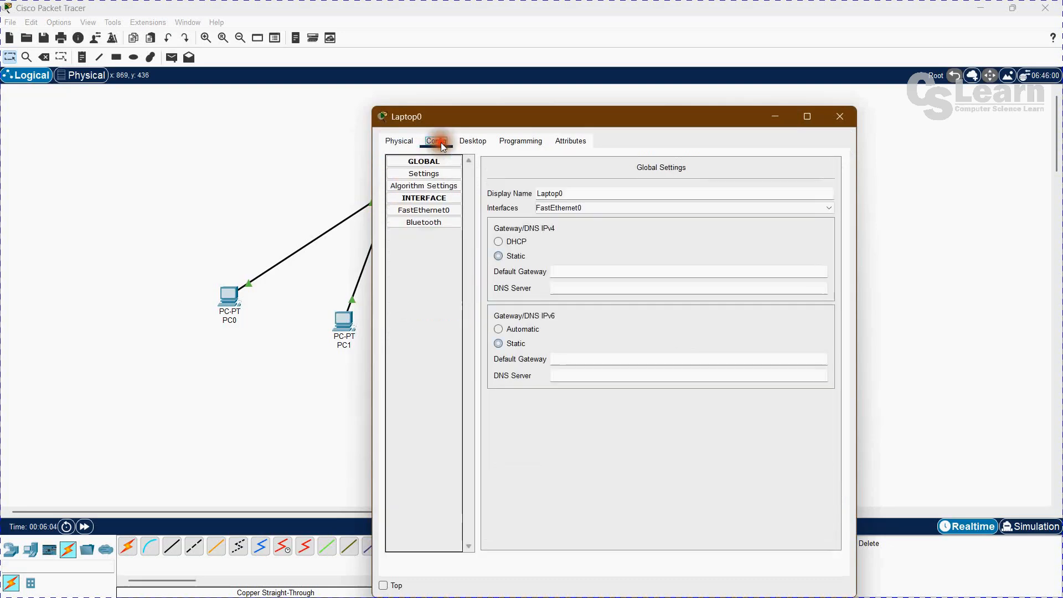
click(419, 209)
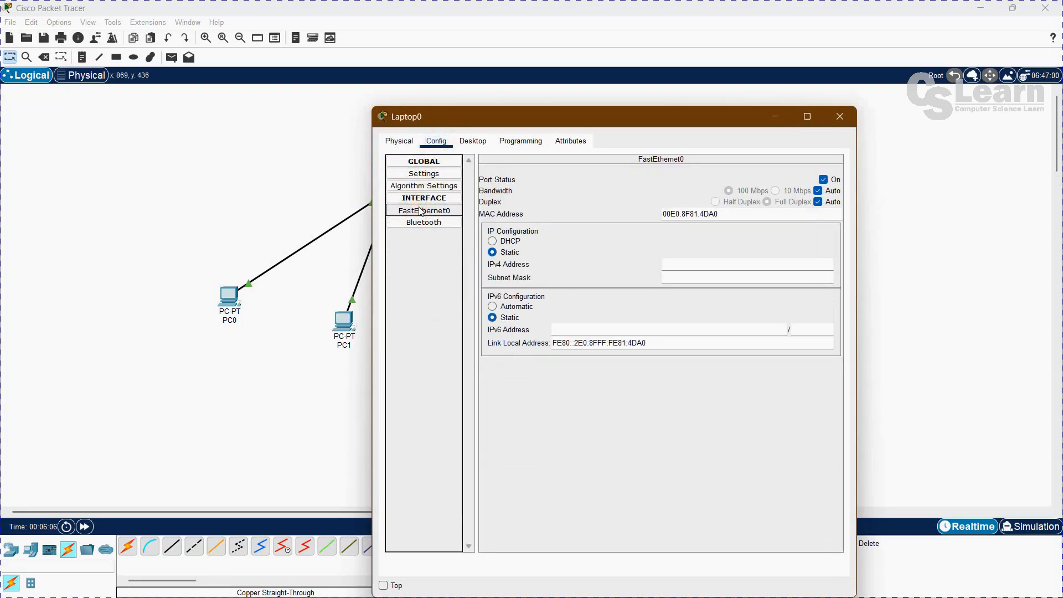
click(704, 266)
text(192.168.1.3)
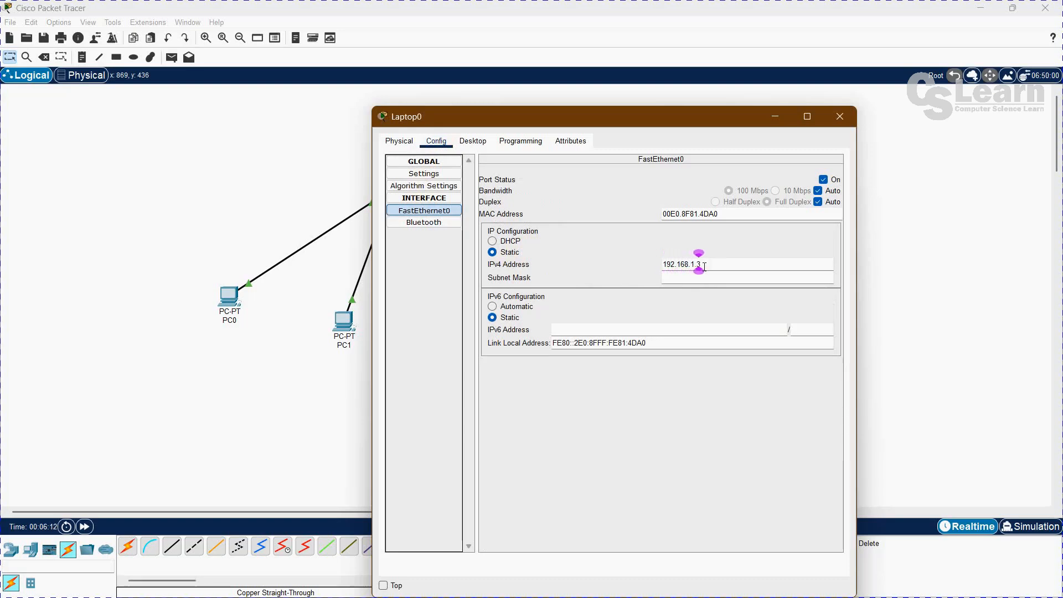
key(Tab)
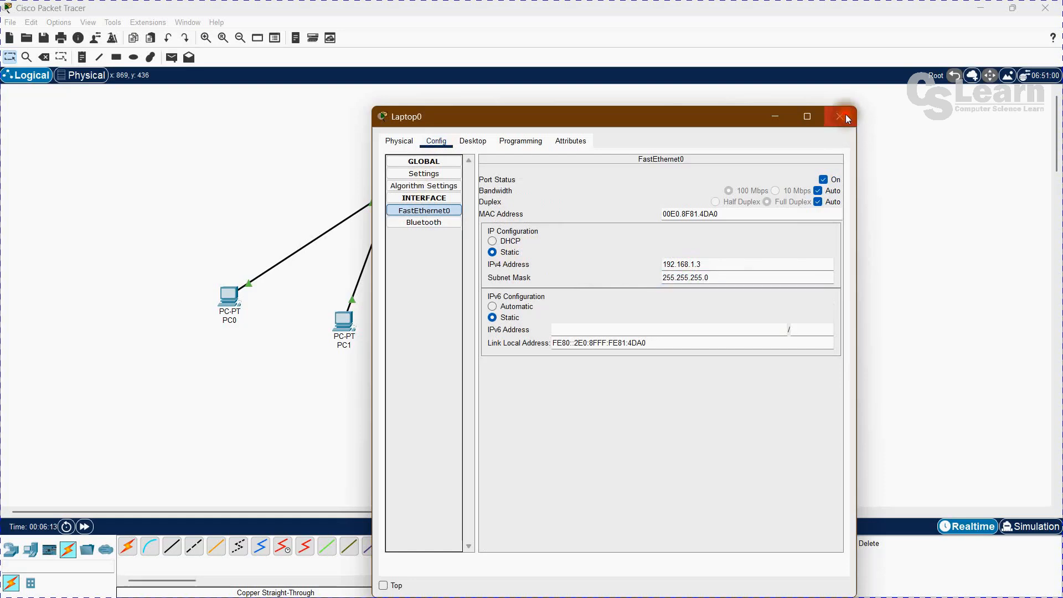
click(841, 115)
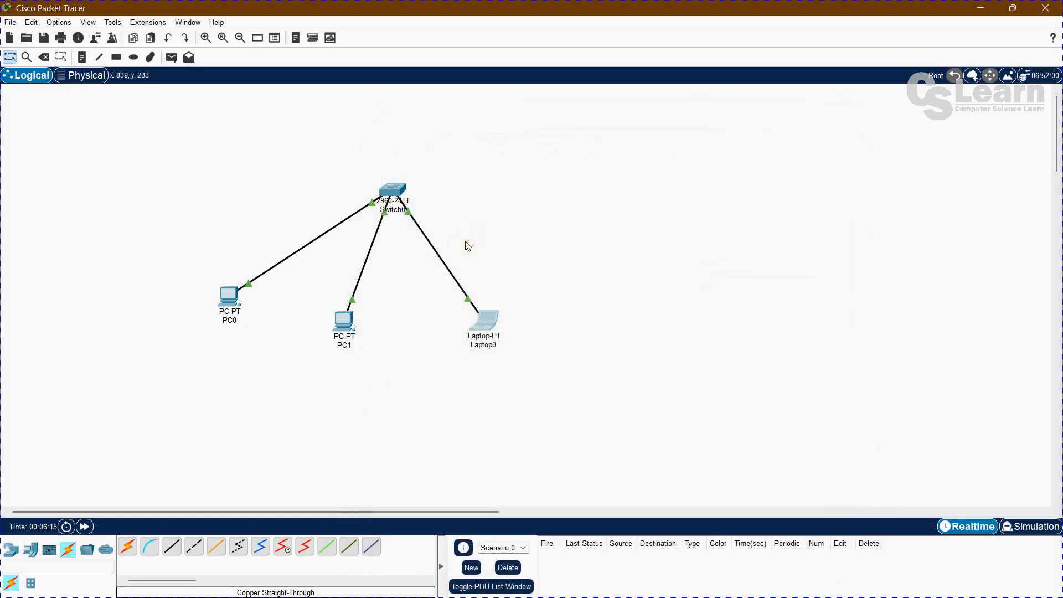
click(498, 226)
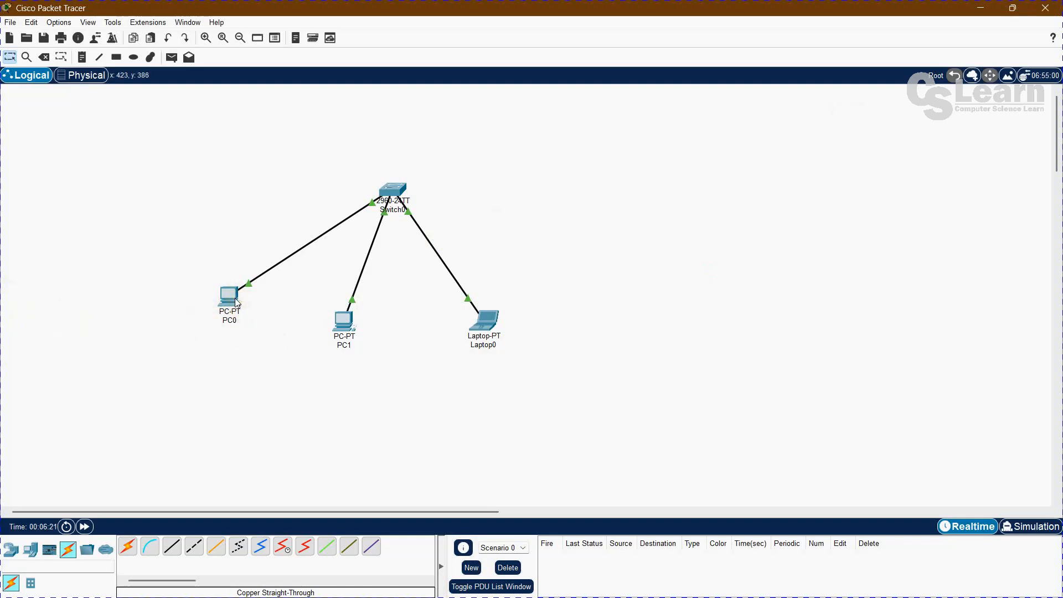
mouse_move(238, 301)
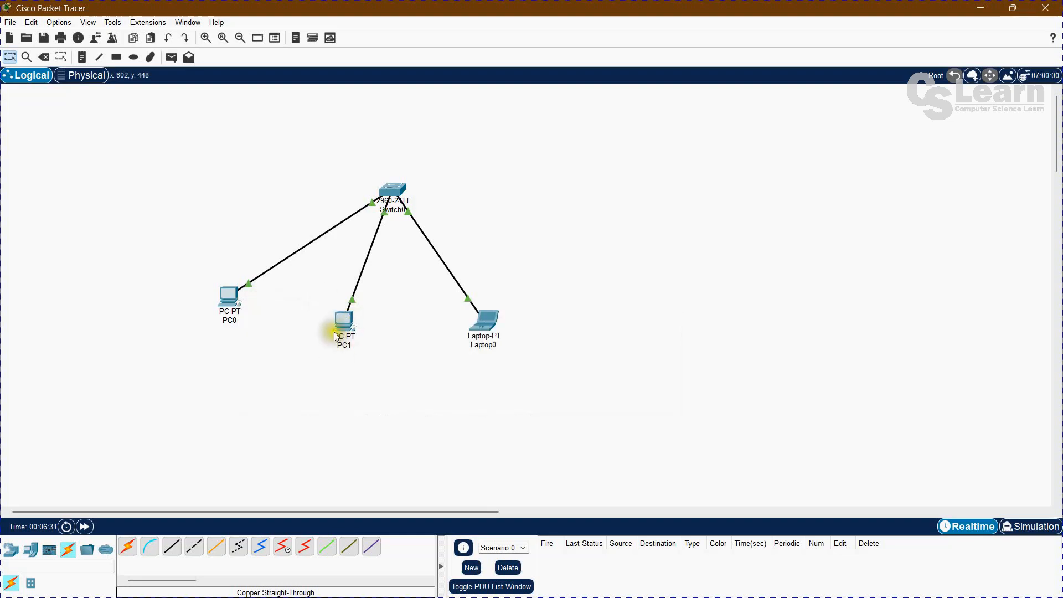
Open PC0's command prompt and place its window beside the network topology.
mouse_move(341, 330)
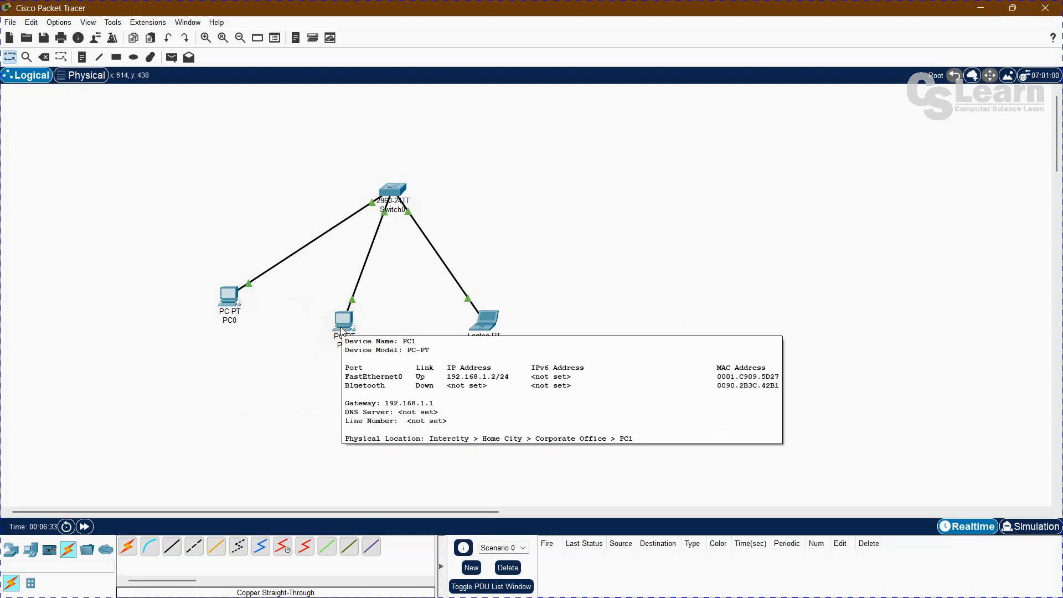
mouse_move(483, 329)
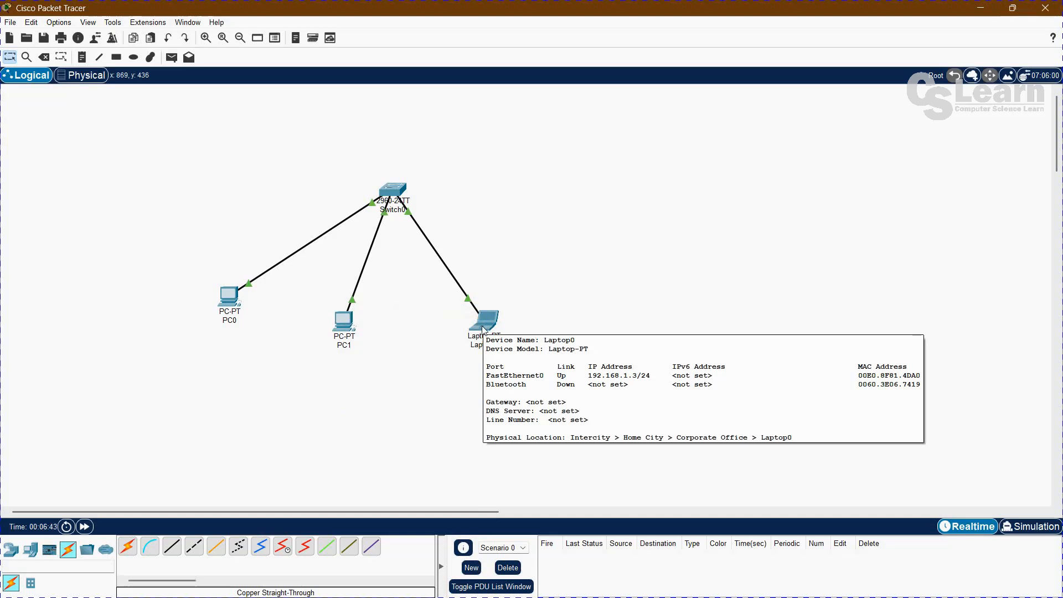
click(185, 377)
click(230, 294)
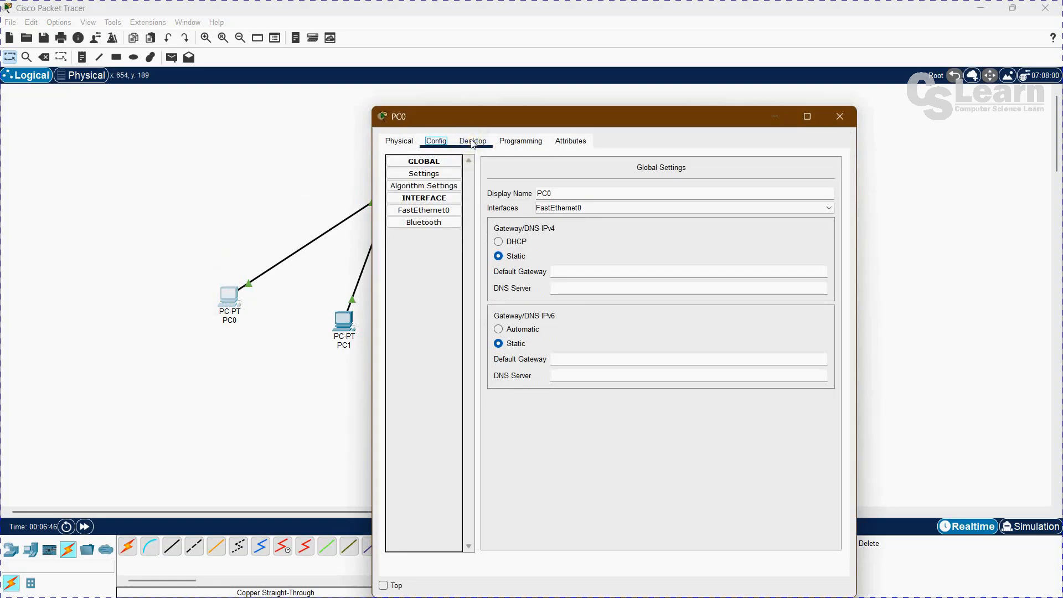
click(473, 141)
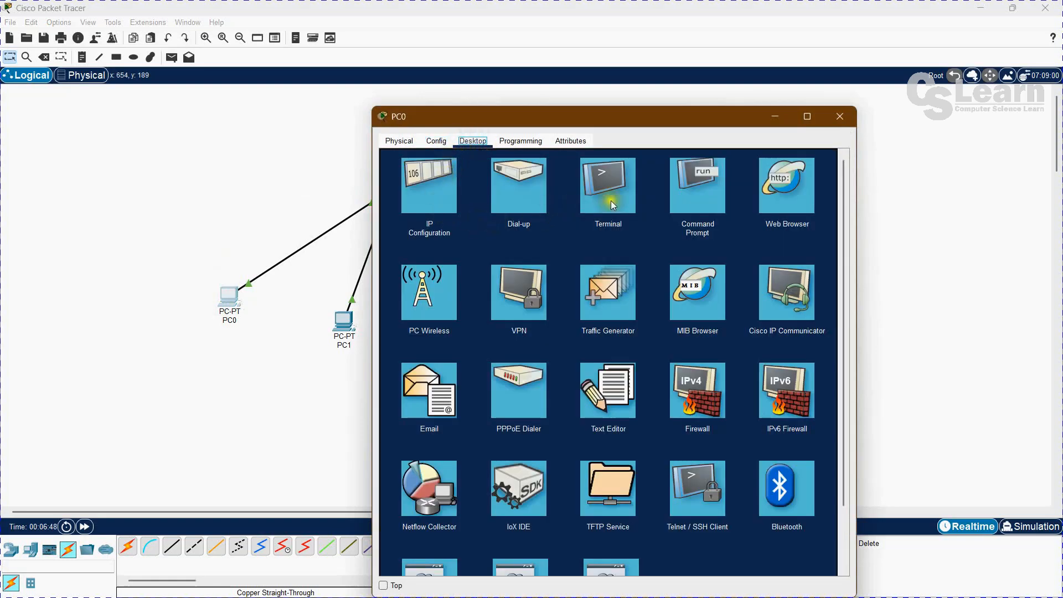
click(706, 200)
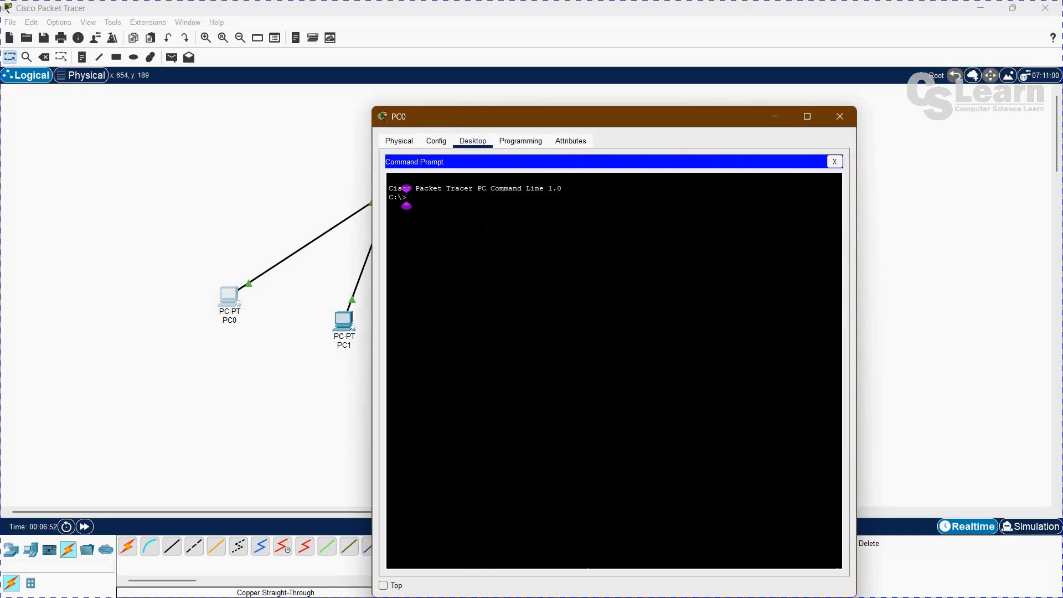
drag(532, 115, 664, 103)
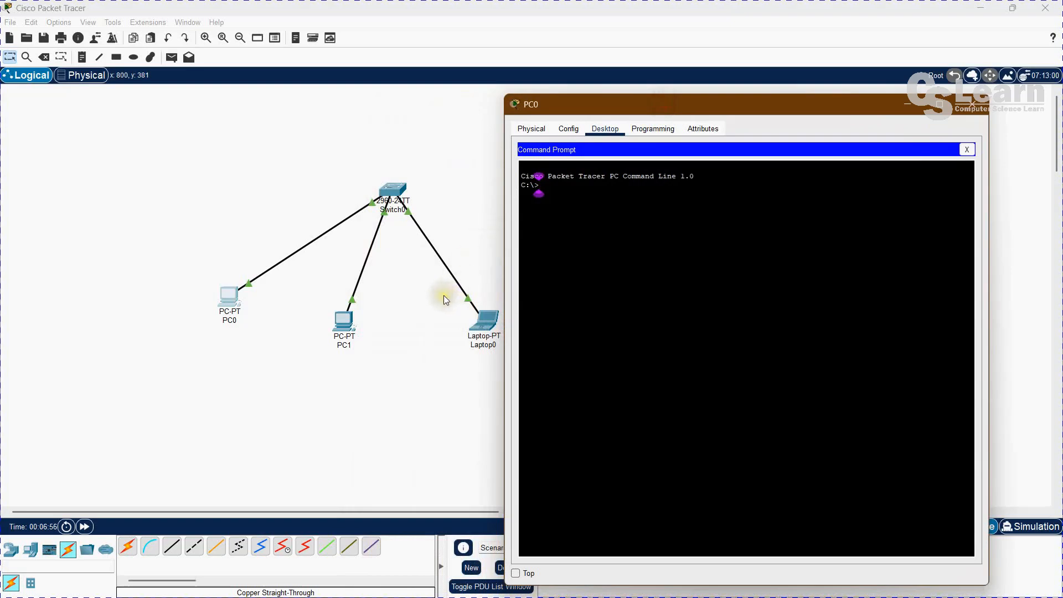
Ping PC1 at 192.168.1.2 from PC0's command prompt.
text(ping 192.16)
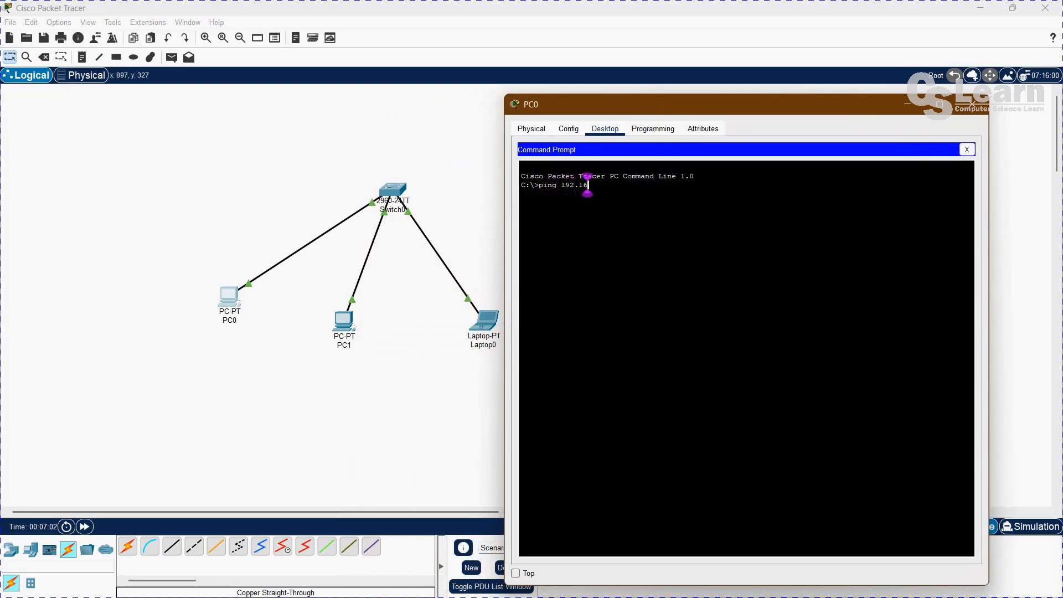
text(8.1.2)
key(Return)
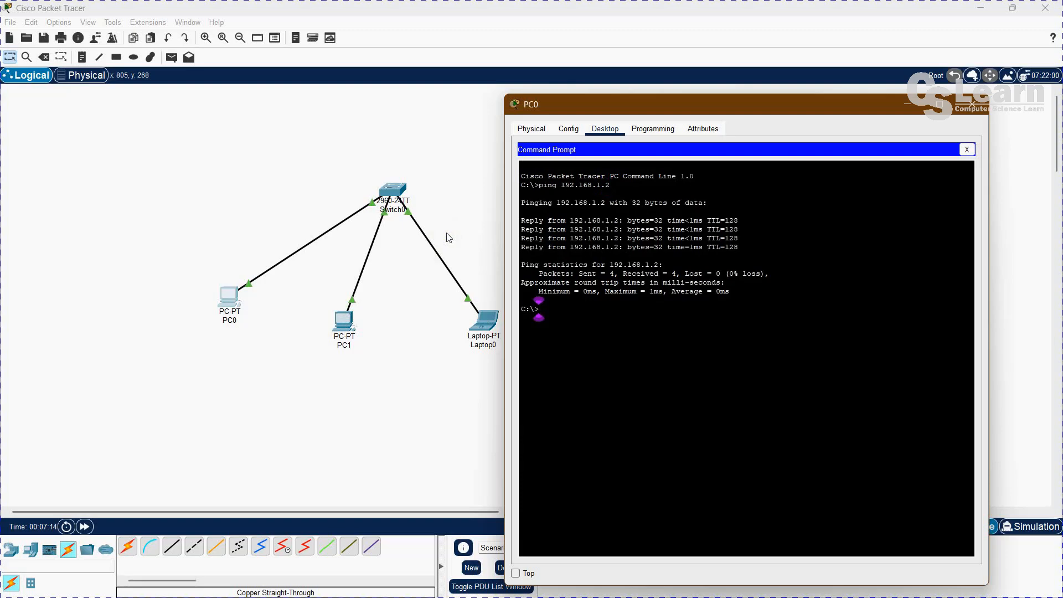
Ping the laptop at 192.168.1.3 from PC0, and close the command prompt and PC0's window.
key(Up)
key(BackSpace)
text(3)
key(Return)
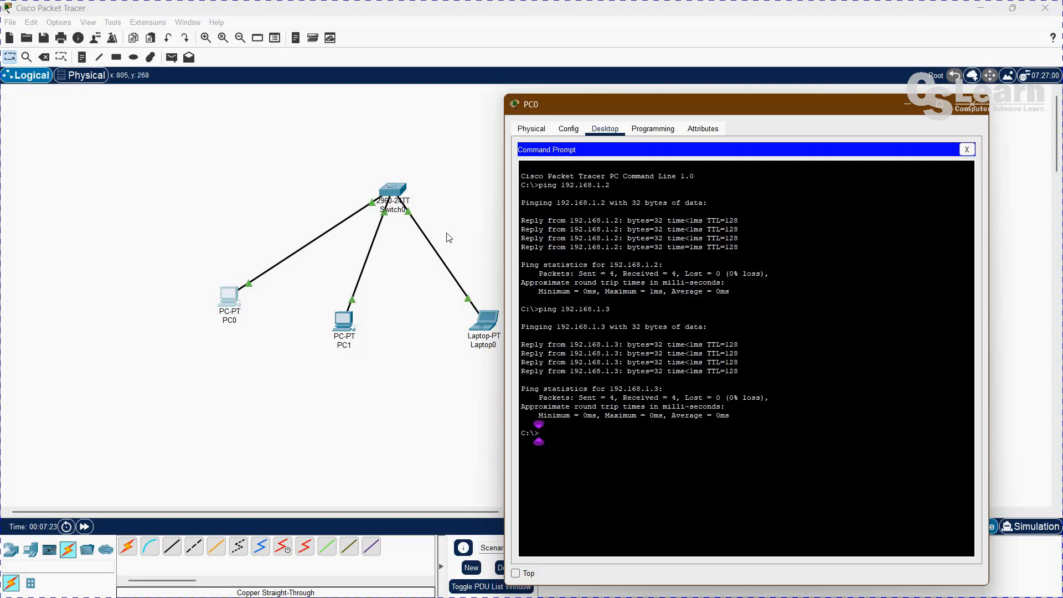
click(967, 150)
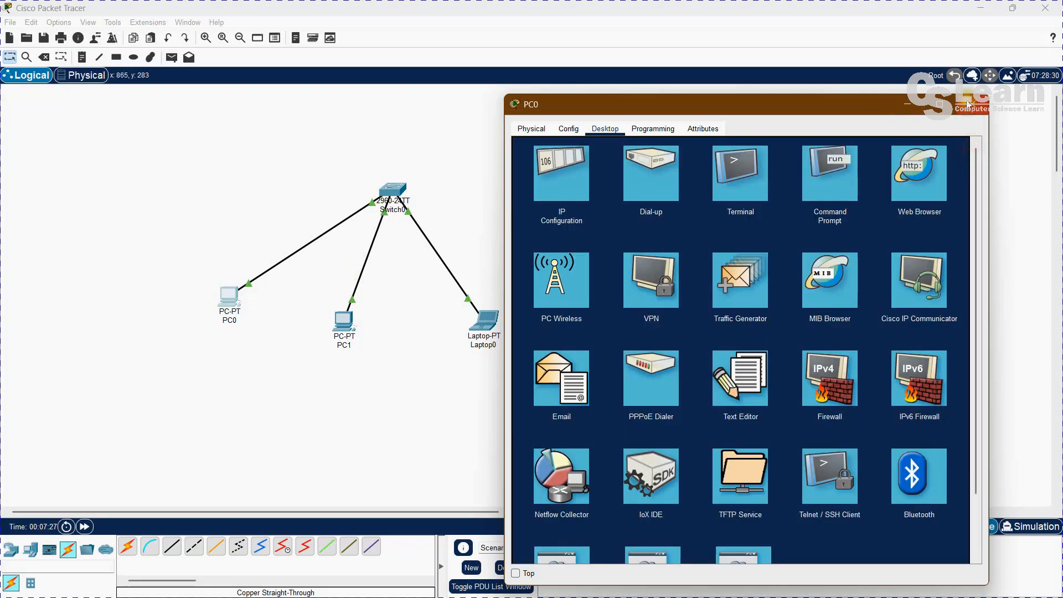
click(968, 104)
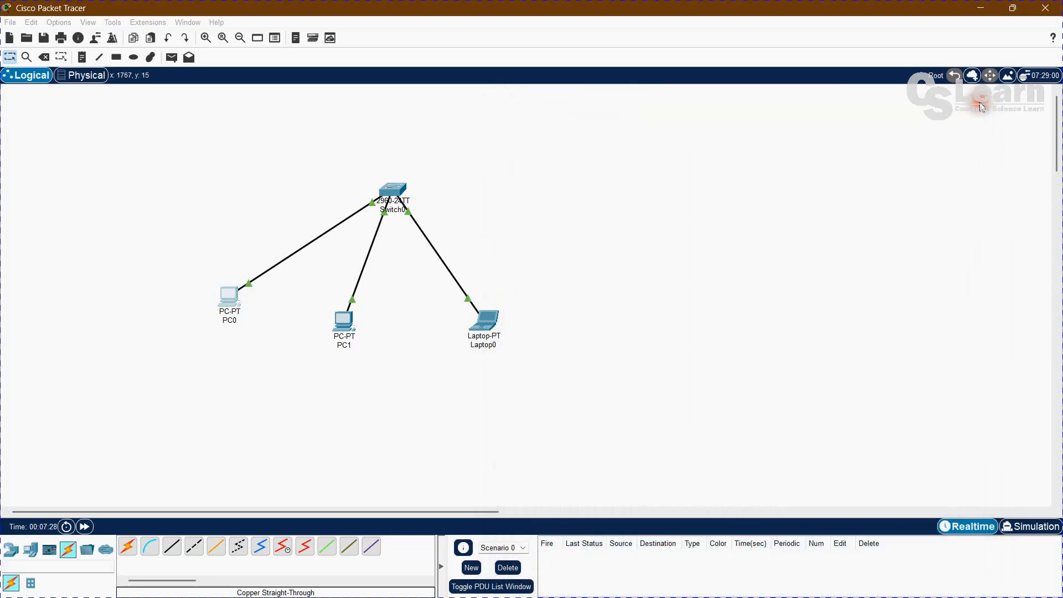
Switch to simulation mode and ping 192.168.1.3 from PC0's command prompt, then return to the topology.
click(1013, 526)
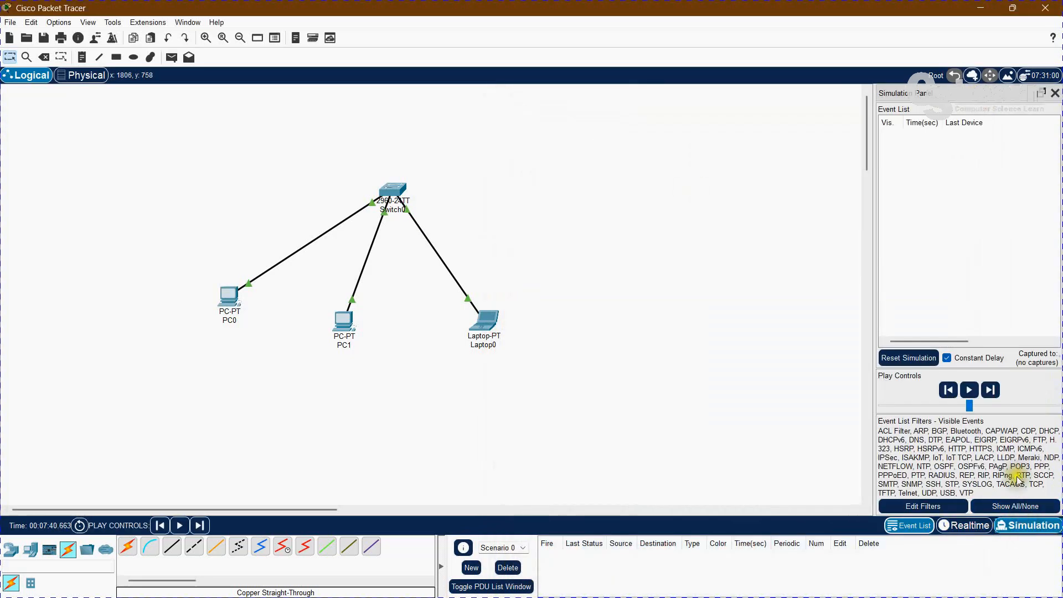
click(235, 299)
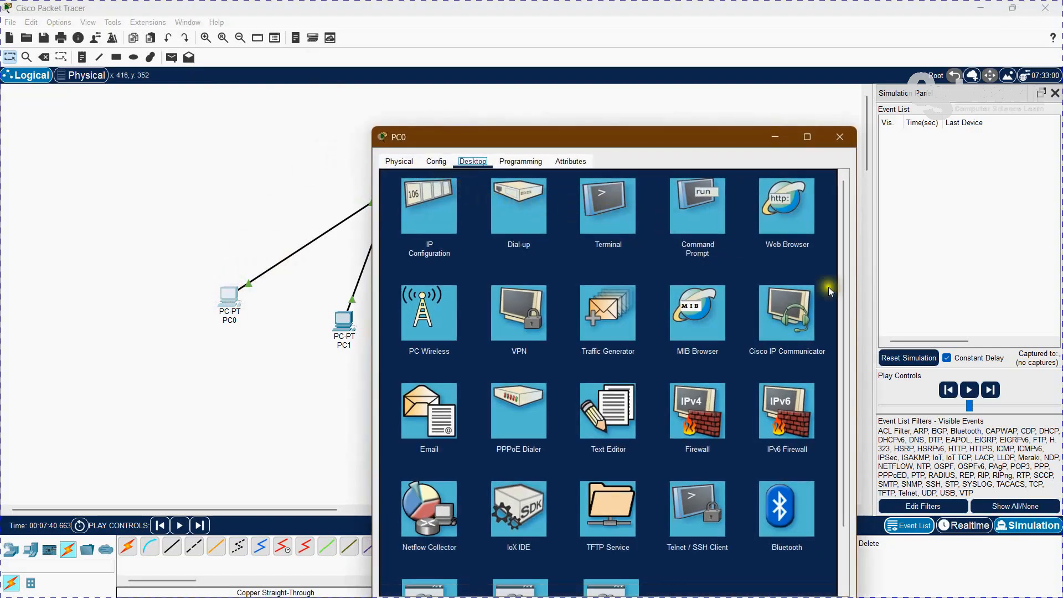
click(709, 200)
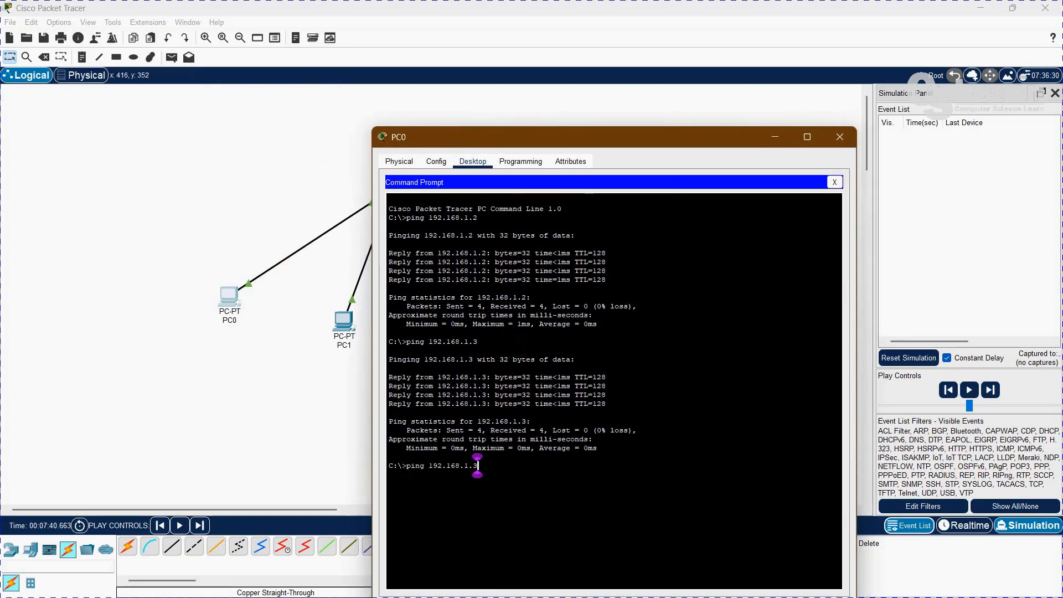
key(Return)
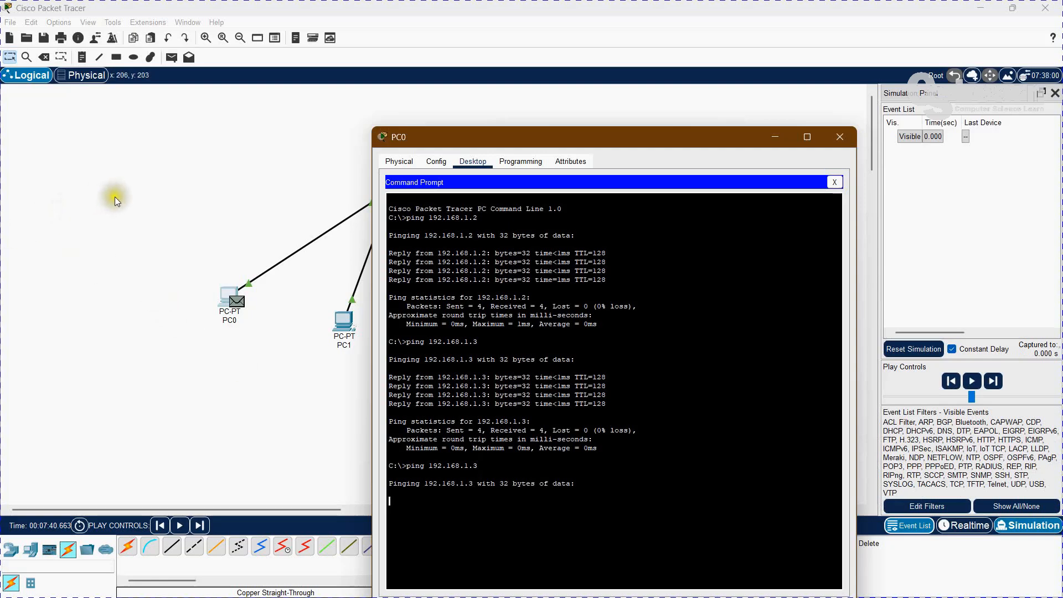
click(115, 200)
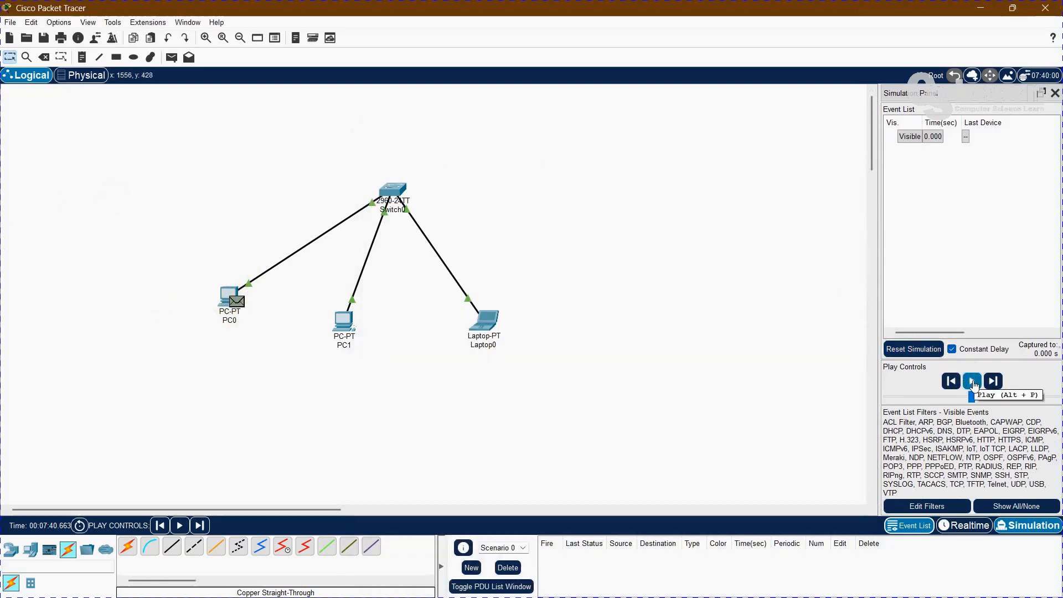
Inspect the ping packet's PDU information at PC0 and play the simulation until the packet reaches the switch, then pause it.
click(238, 303)
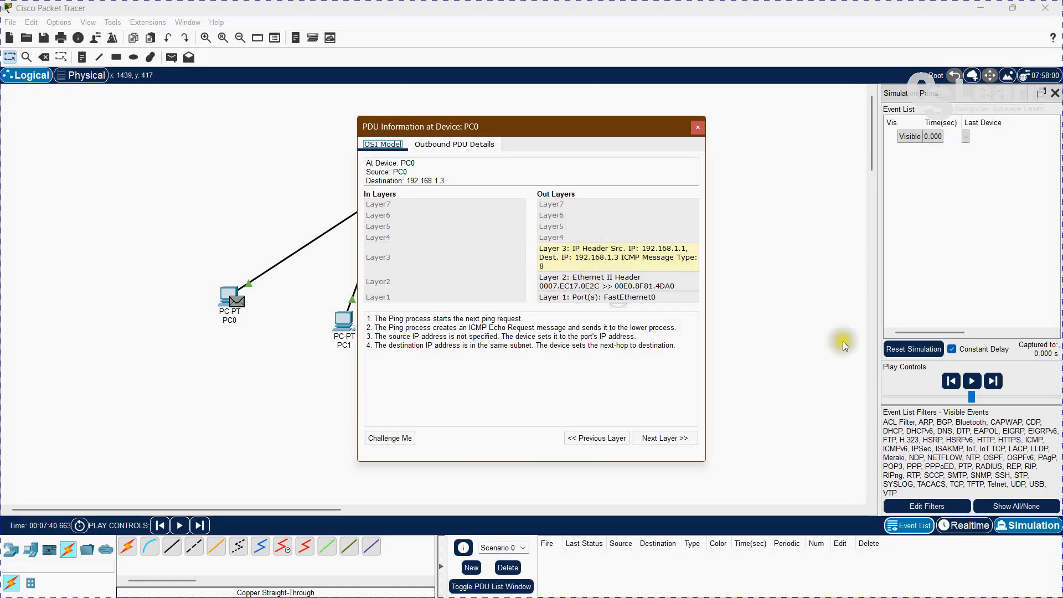
click(973, 381)
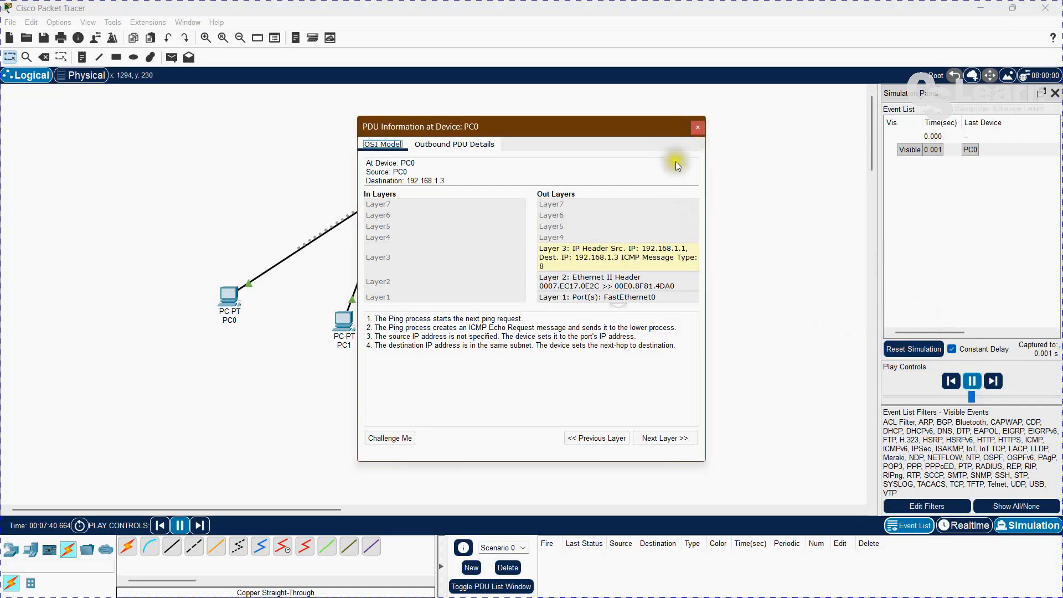
click(696, 127)
click(972, 380)
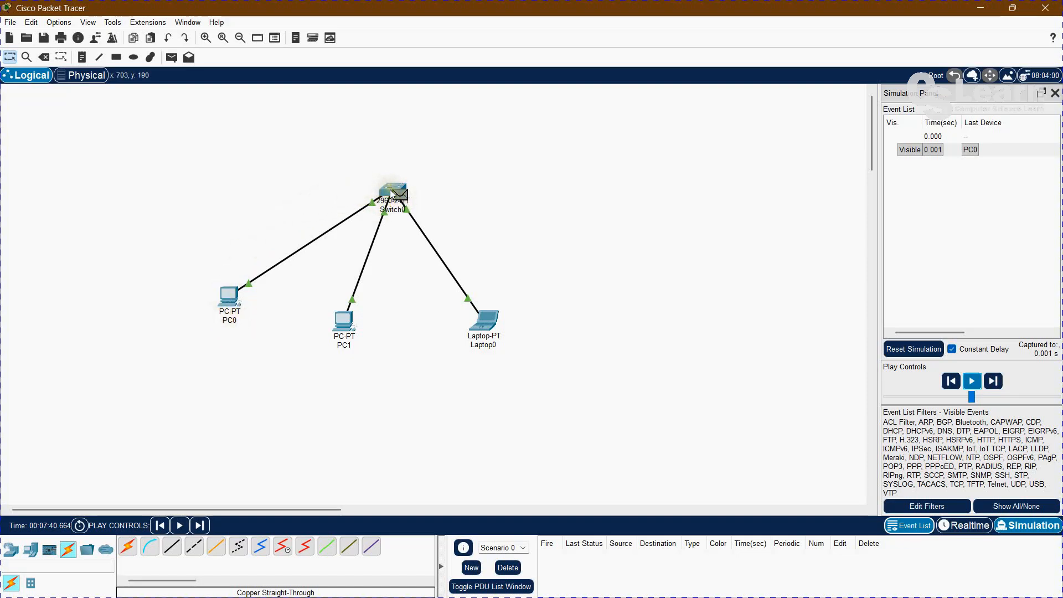
Inspect the OSI layer information of the packet at Switch0 and close the PDU window.
mouse_move(391, 193)
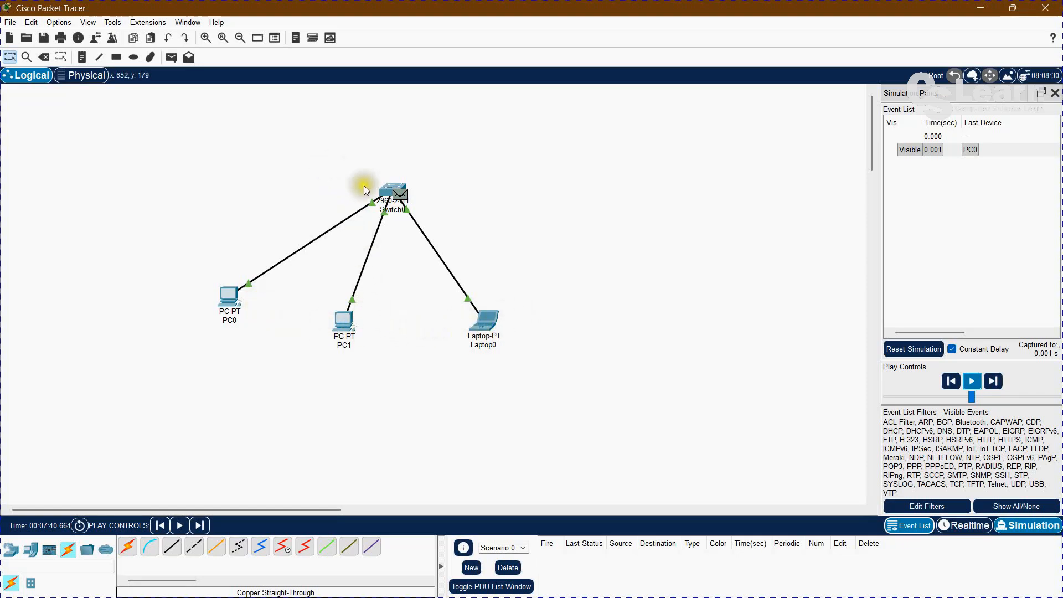
click(400, 196)
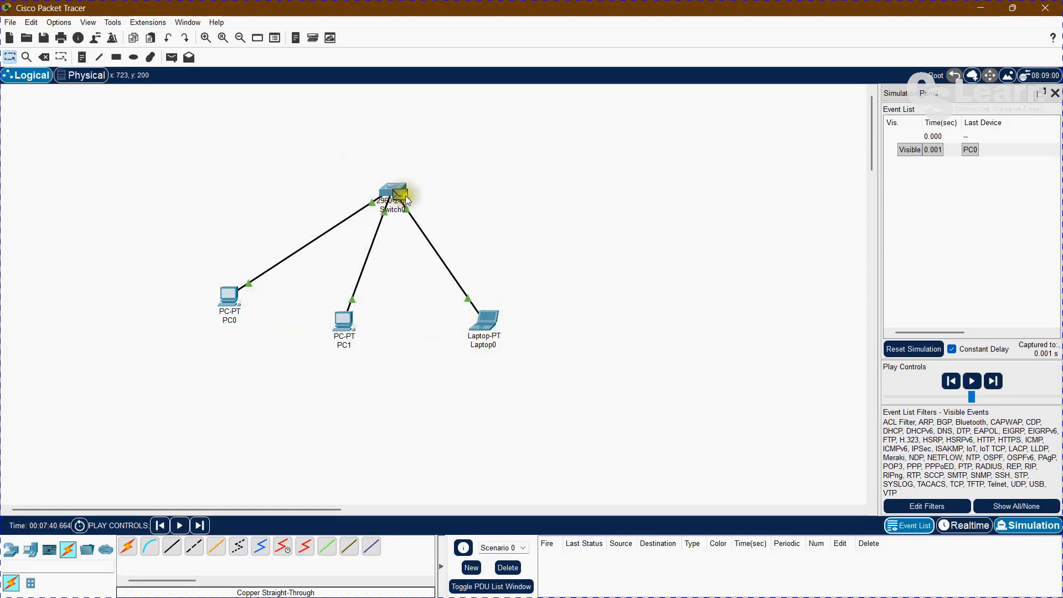
drag(565, 137, 751, 125)
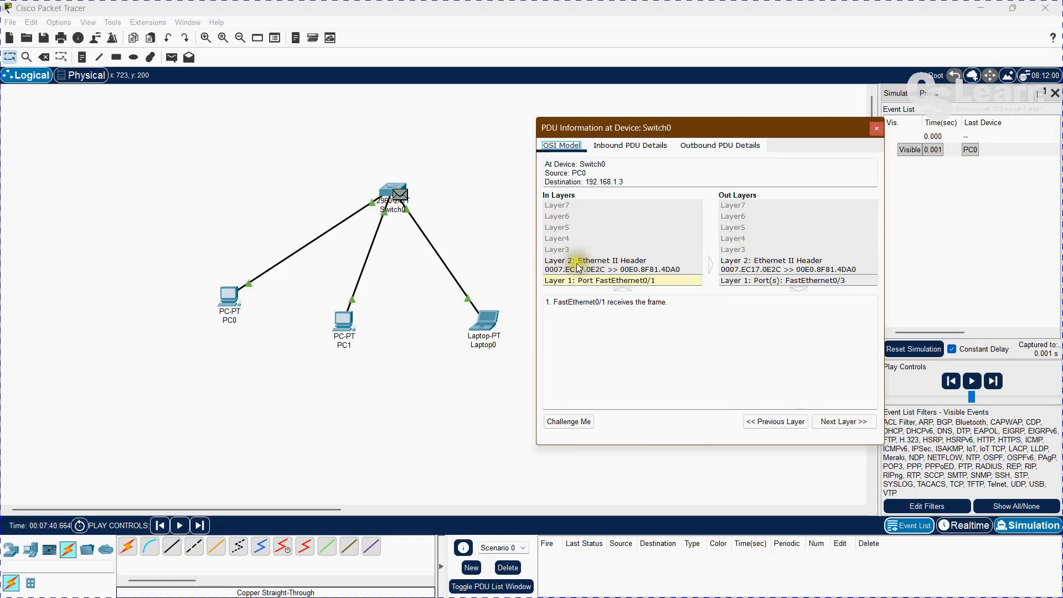
click(876, 128)
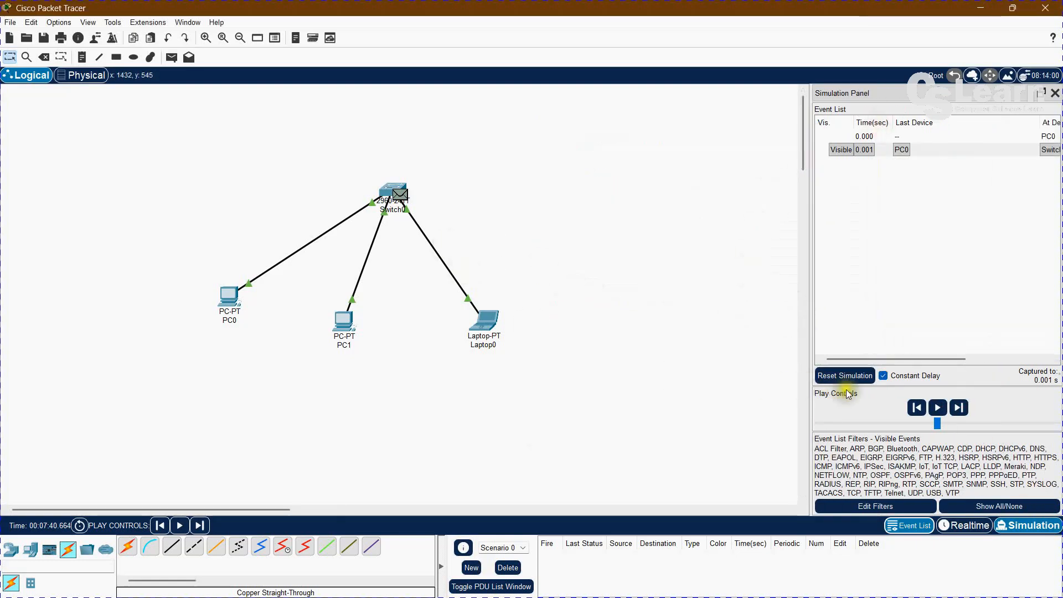
Play the simulation until the packet reaches the laptop, pause it, and inspect the packet's PDU information there.
click(939, 411)
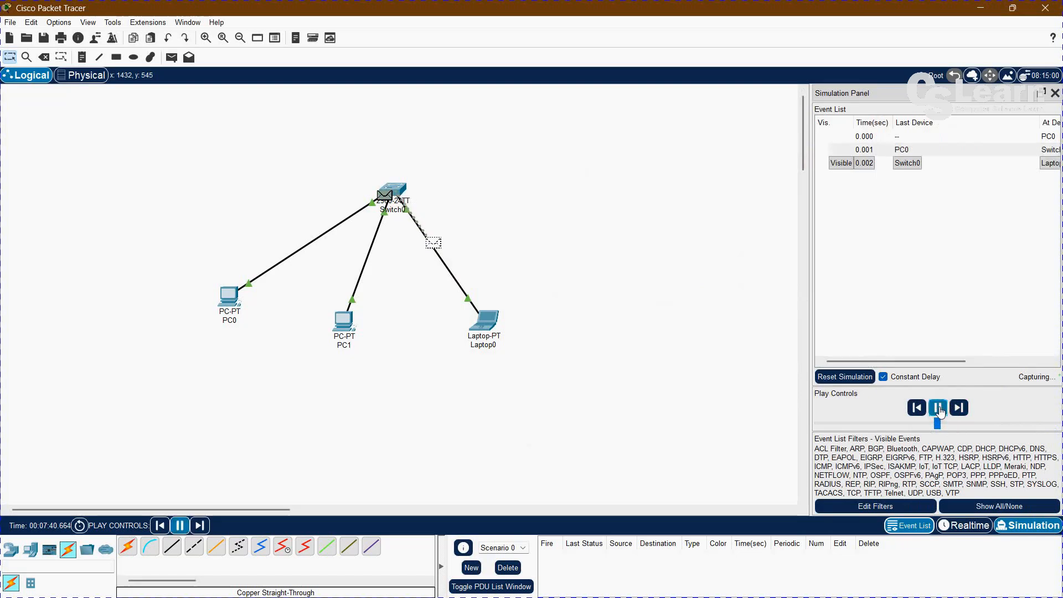
click(939, 411)
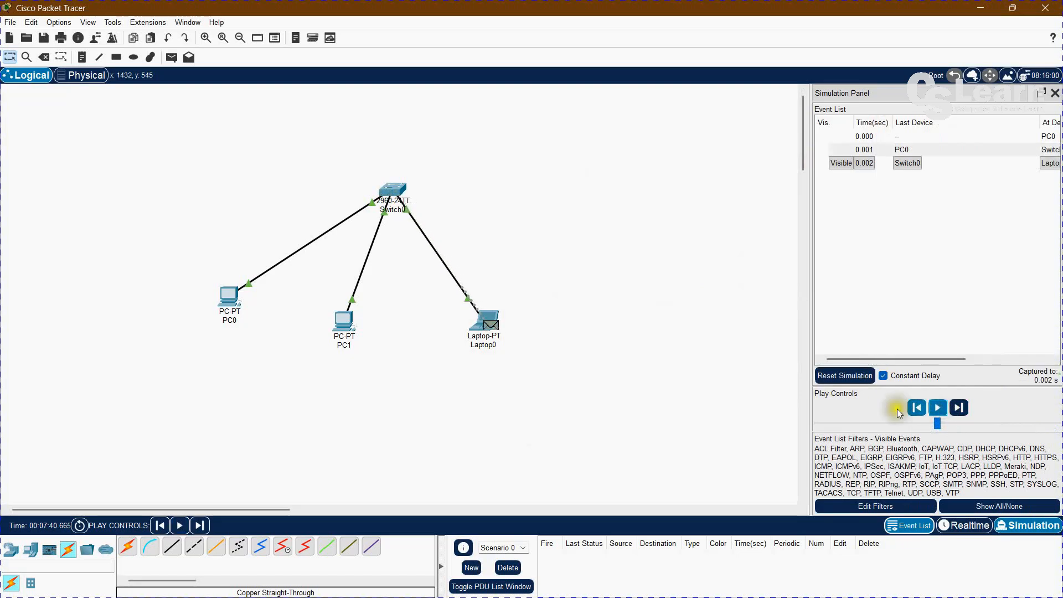
click(490, 325)
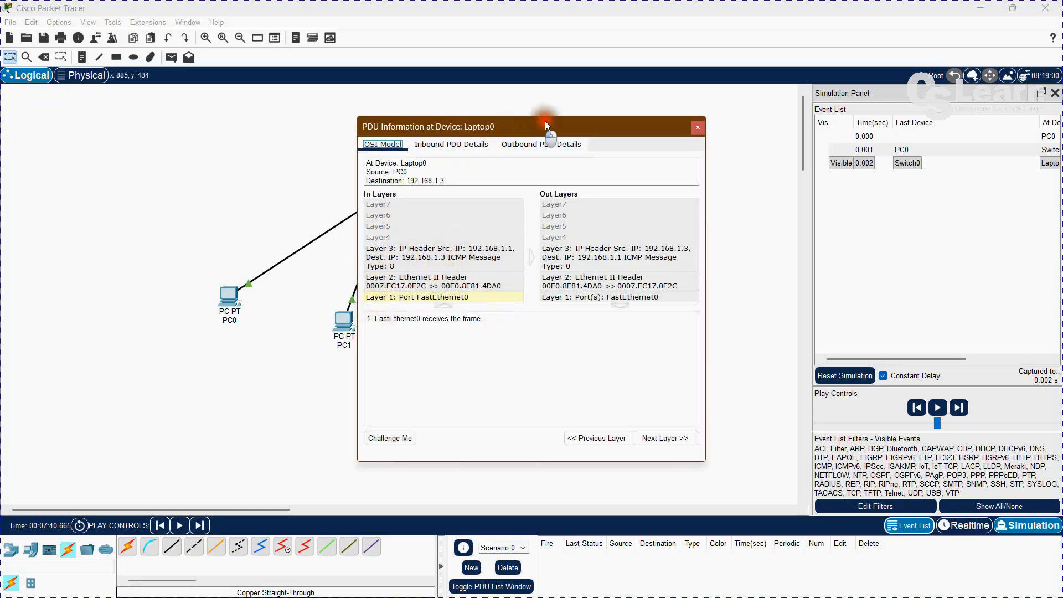
drag(534, 127, 745, 150)
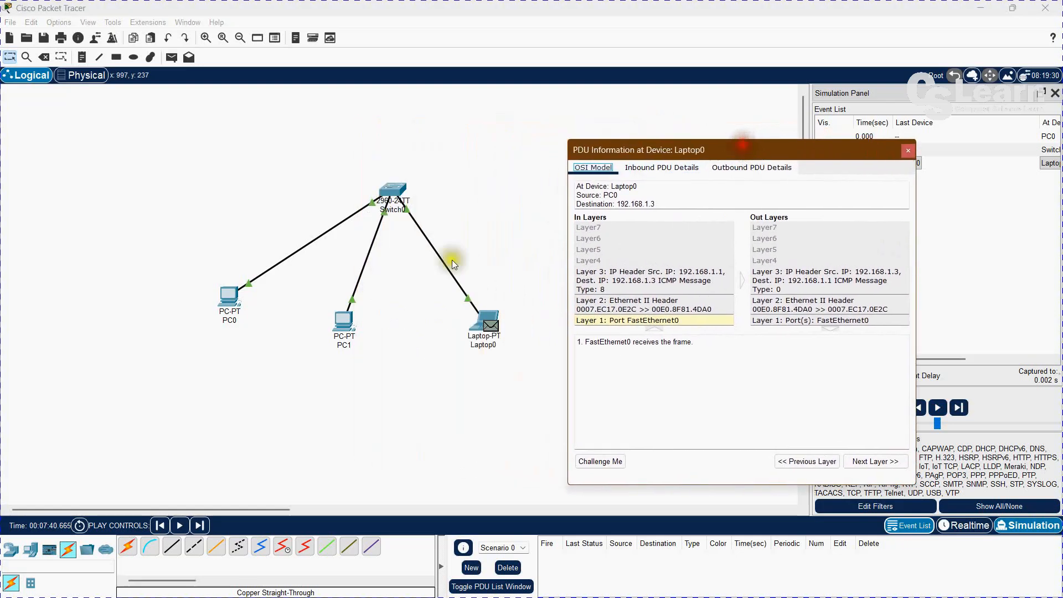
click(789, 460)
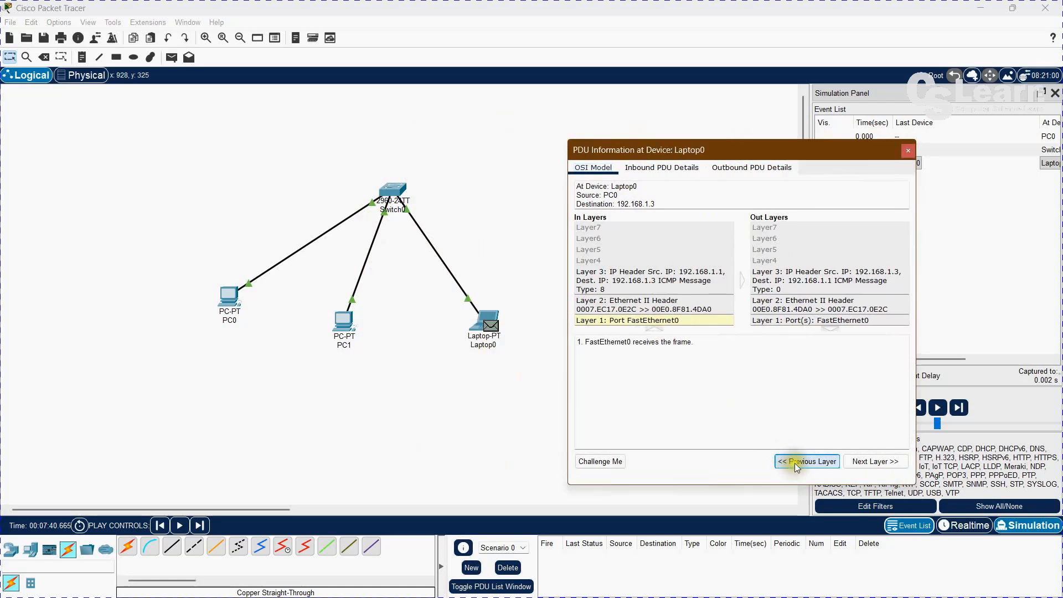
click(908, 151)
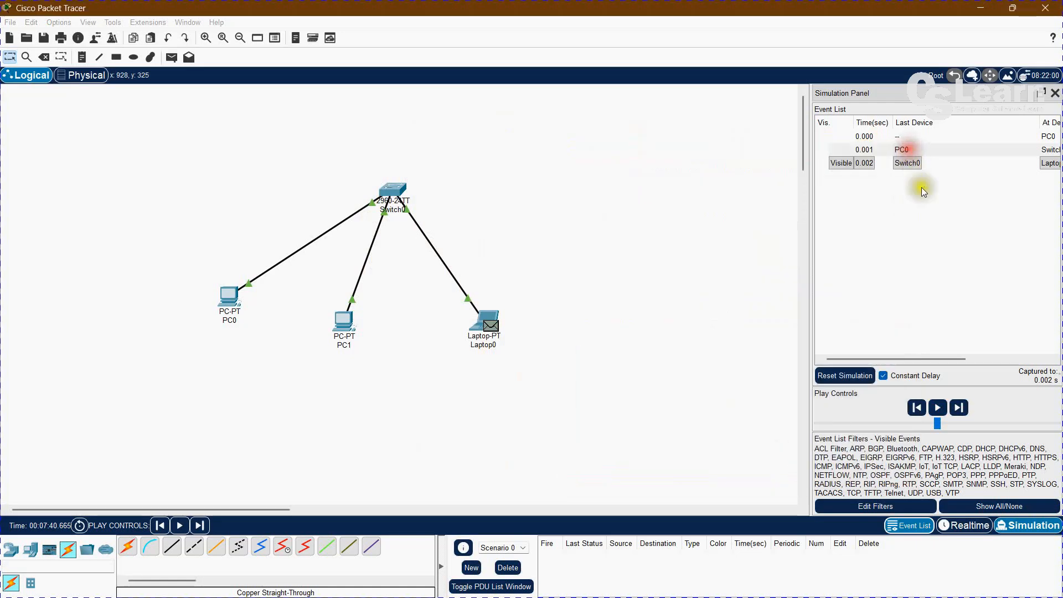
Step the simulation back to the switch and review the packet's inbound and outbound layers there.
click(916, 409)
click(399, 194)
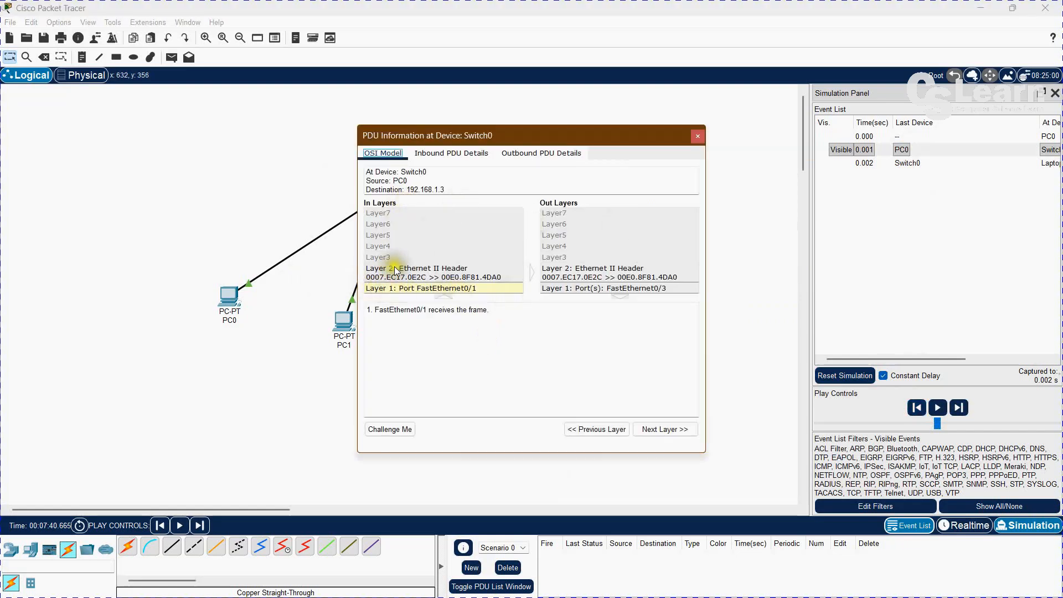
drag(567, 133, 753, 144)
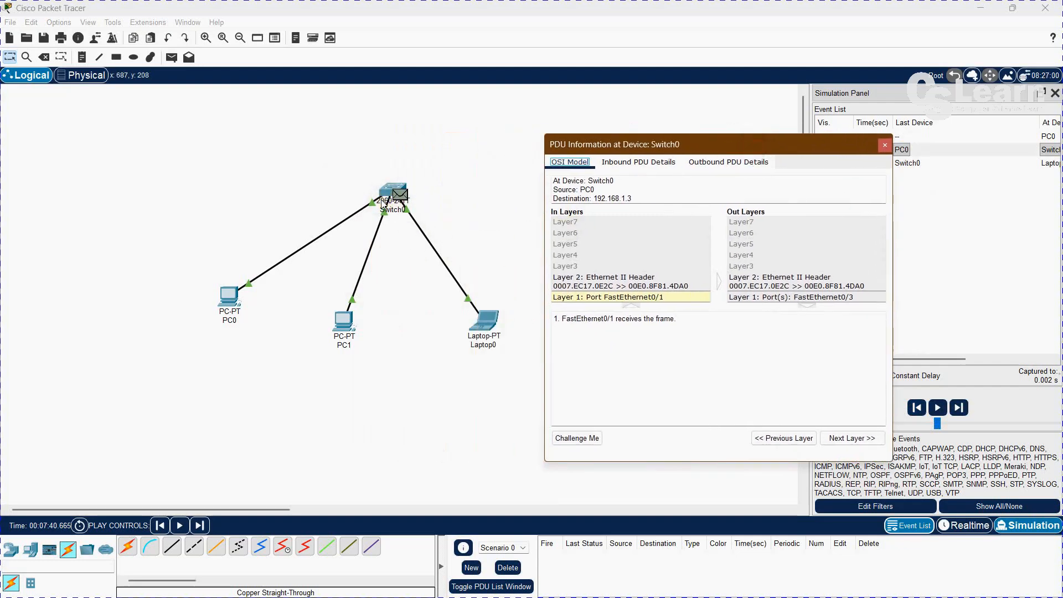
click(883, 144)
Advance the simulation to the laptop and play it until the reply reaches the switch, then pause.
click(959, 408)
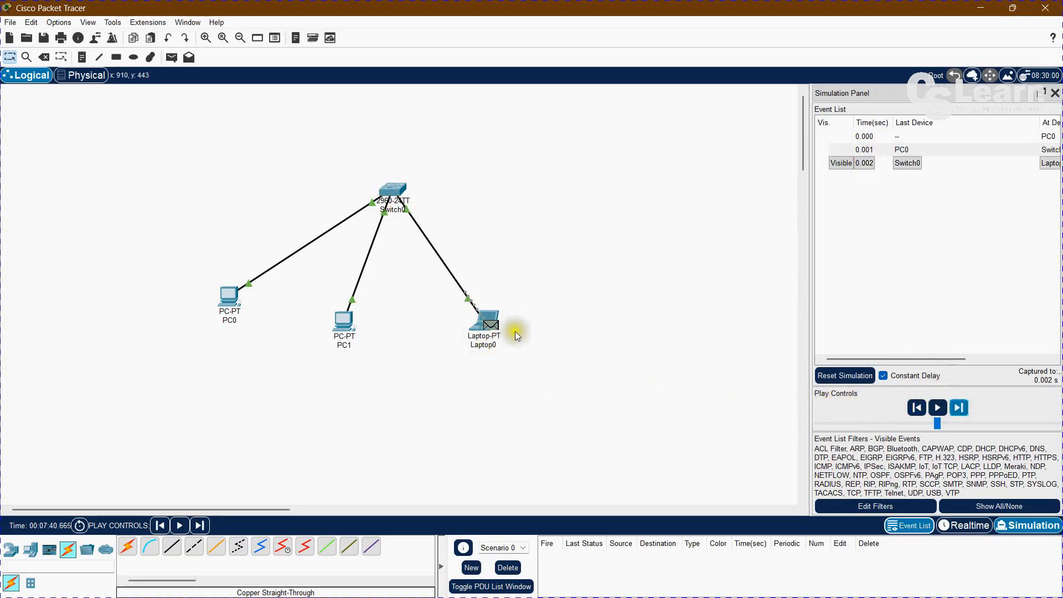
click(938, 409)
click(939, 409)
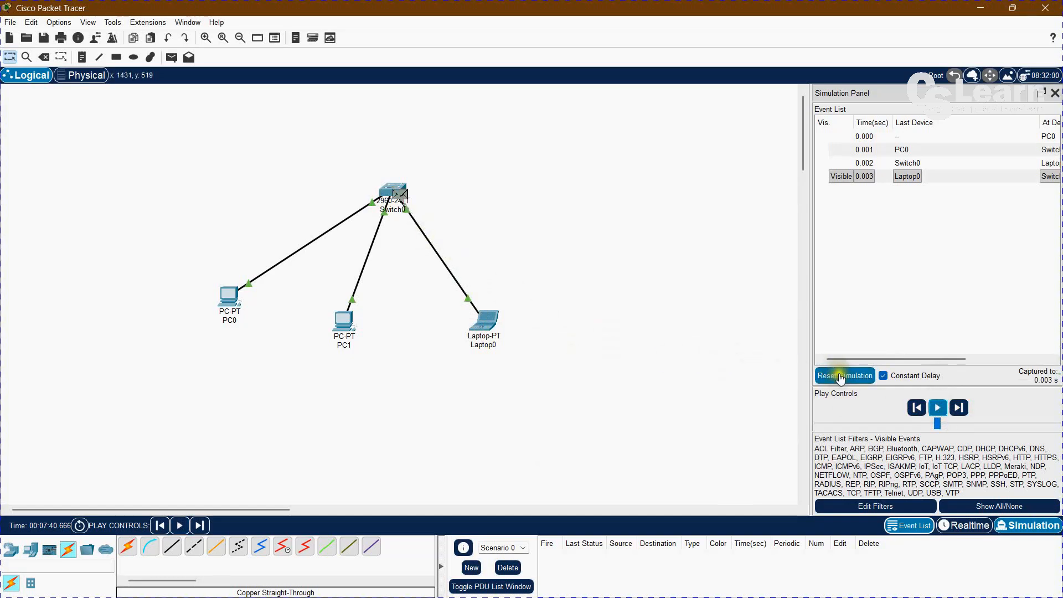
Step the simulation back to the laptop and open the packet's PDU information beside the topology.
click(916, 408)
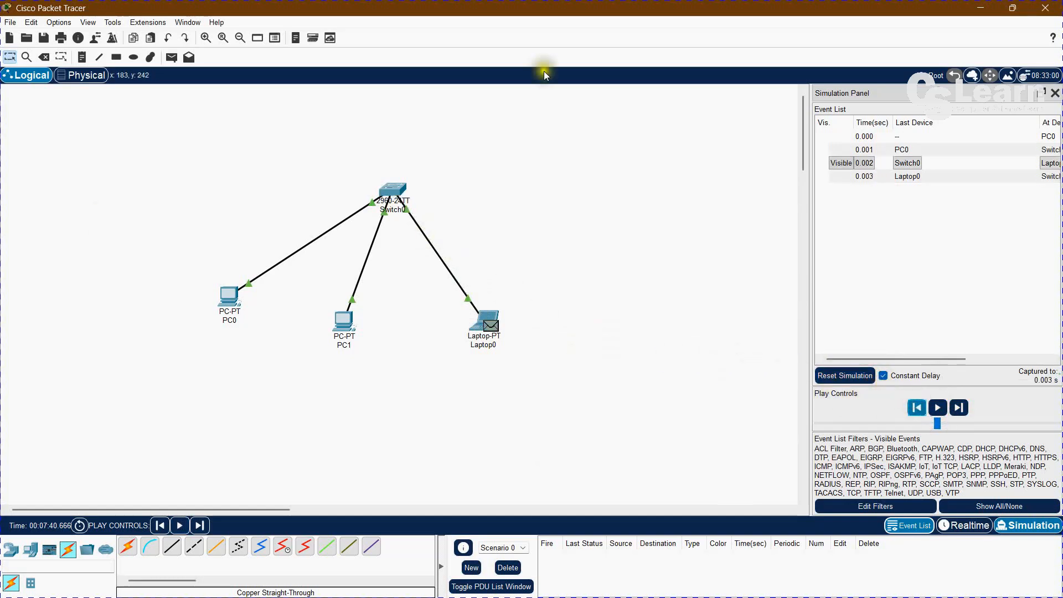
click(490, 328)
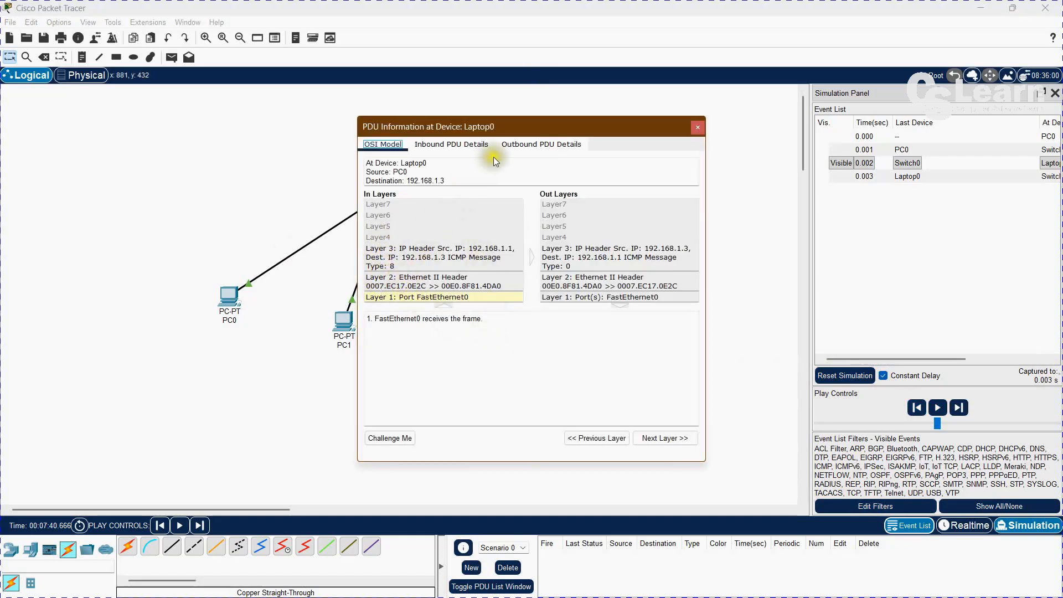
drag(526, 128, 740, 156)
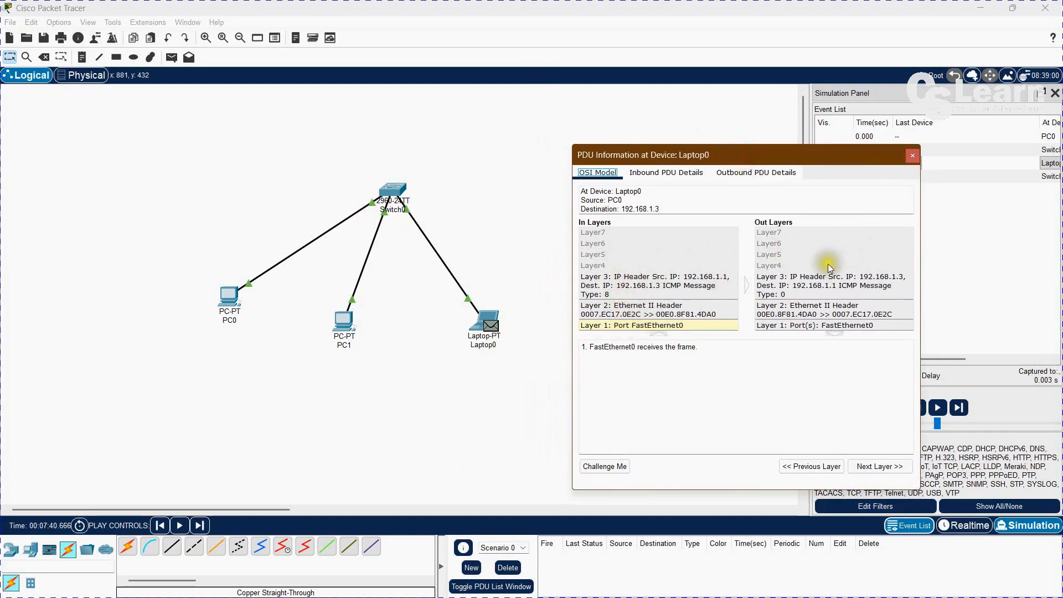
Play the simulation from the laptop, inspect the reply's PDU information at the switch, and pause after the reply returns to PC0.
click(912, 155)
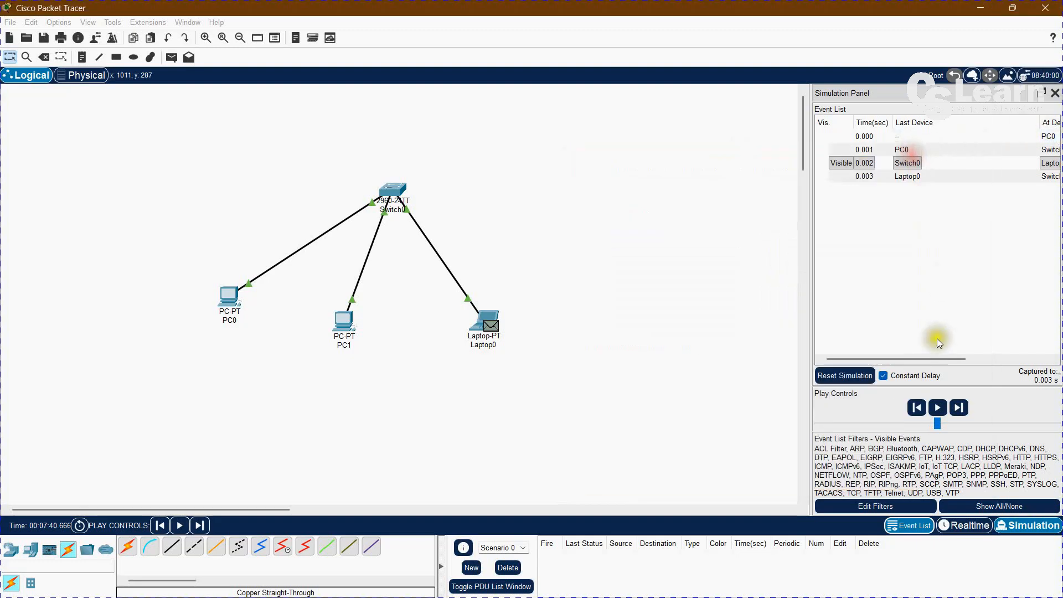
click(937, 408)
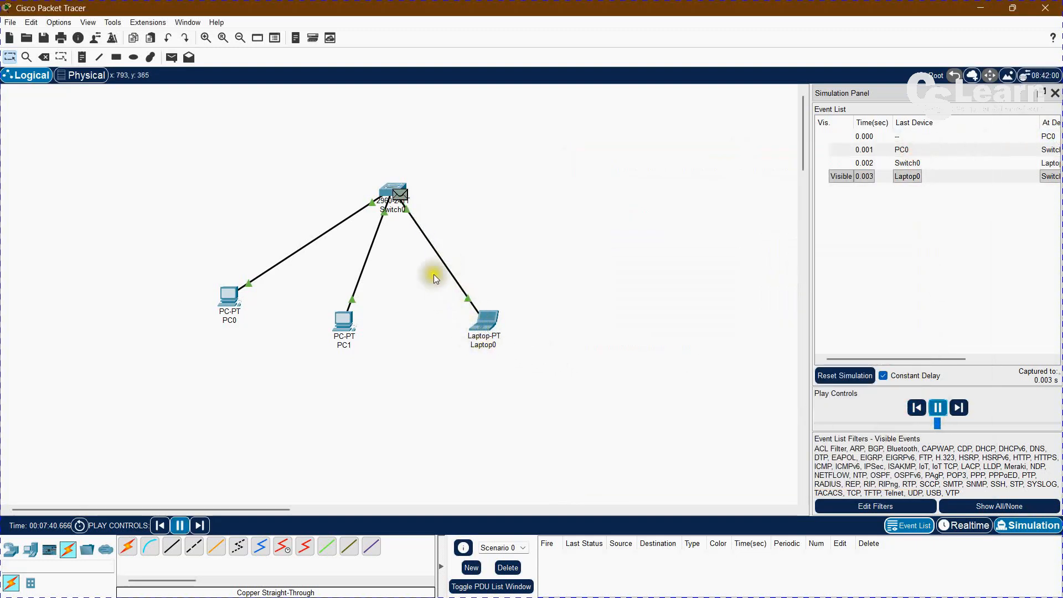
click(400, 196)
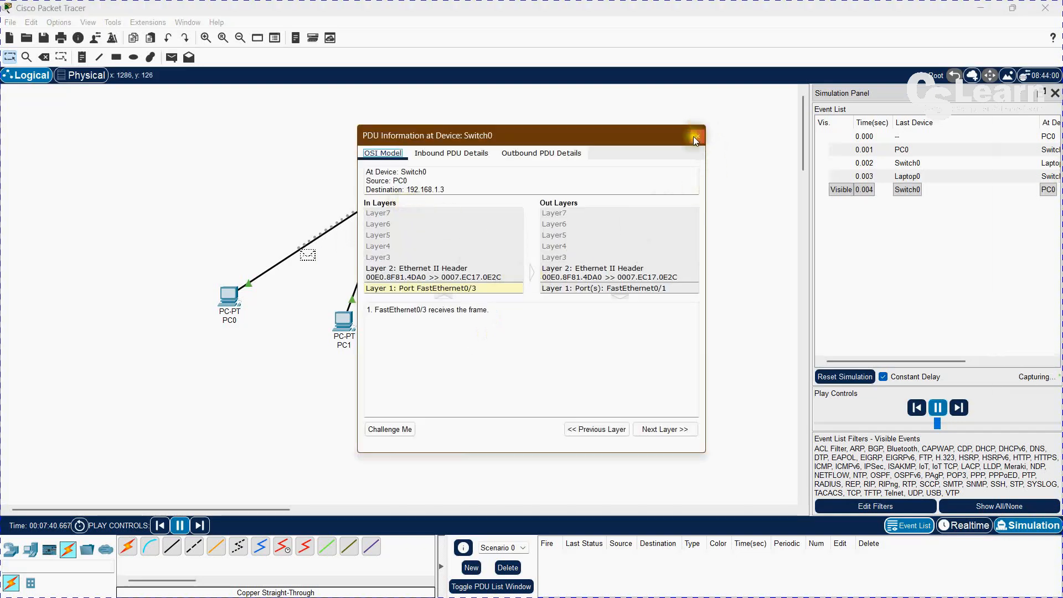
click(696, 136)
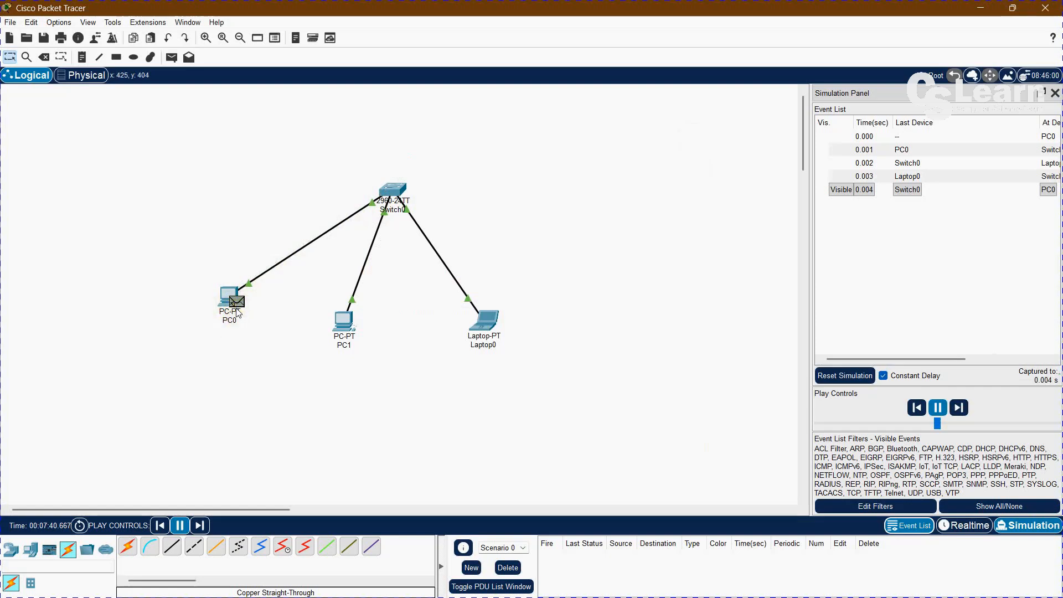
click(945, 408)
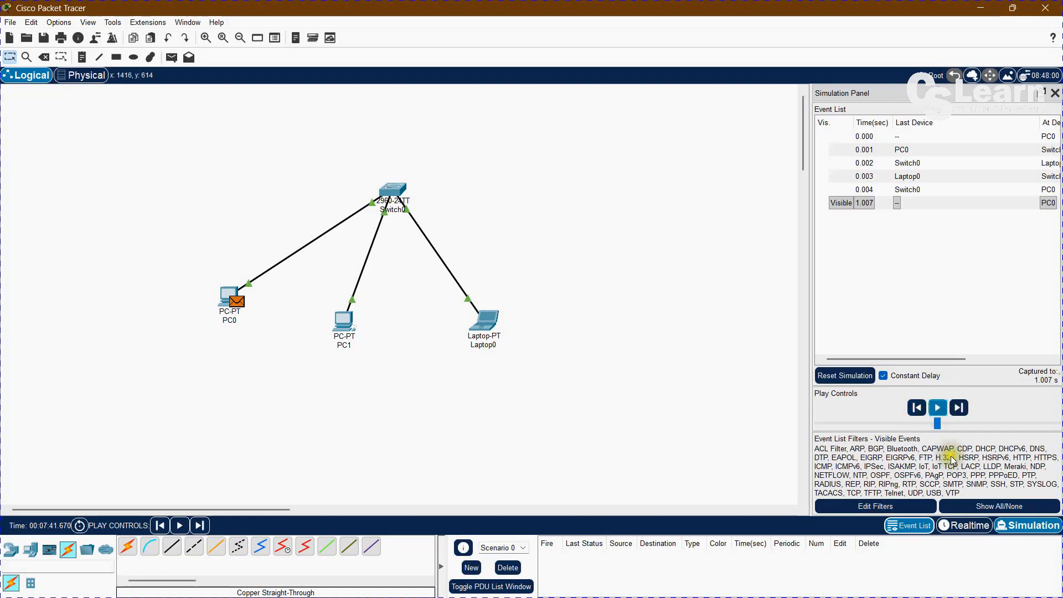
Close the simulation event panel and briefly select the whole topology, clearing the selection again.
click(1054, 94)
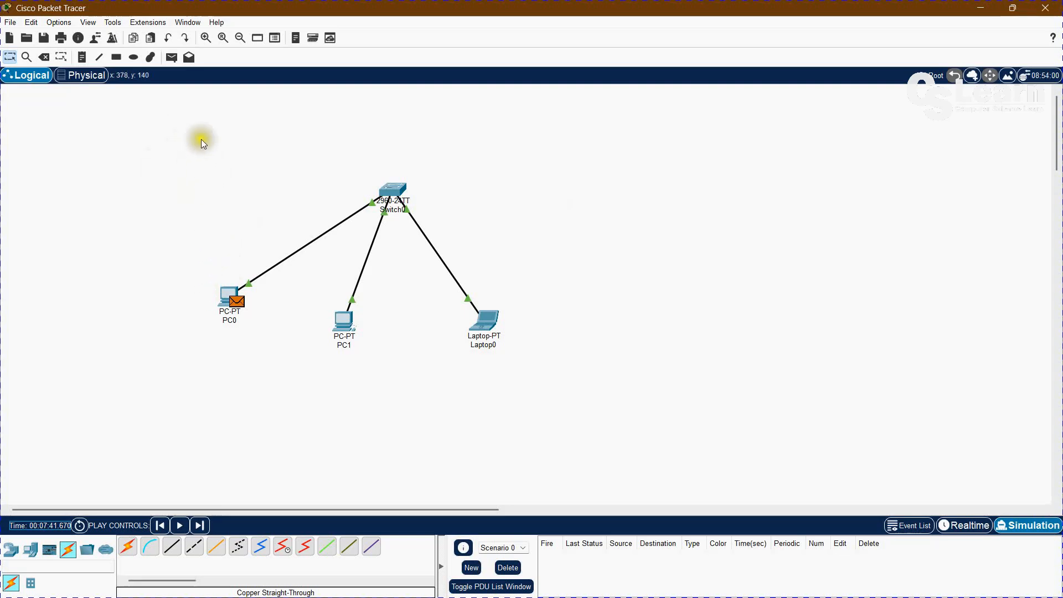
drag(161, 143, 647, 414)
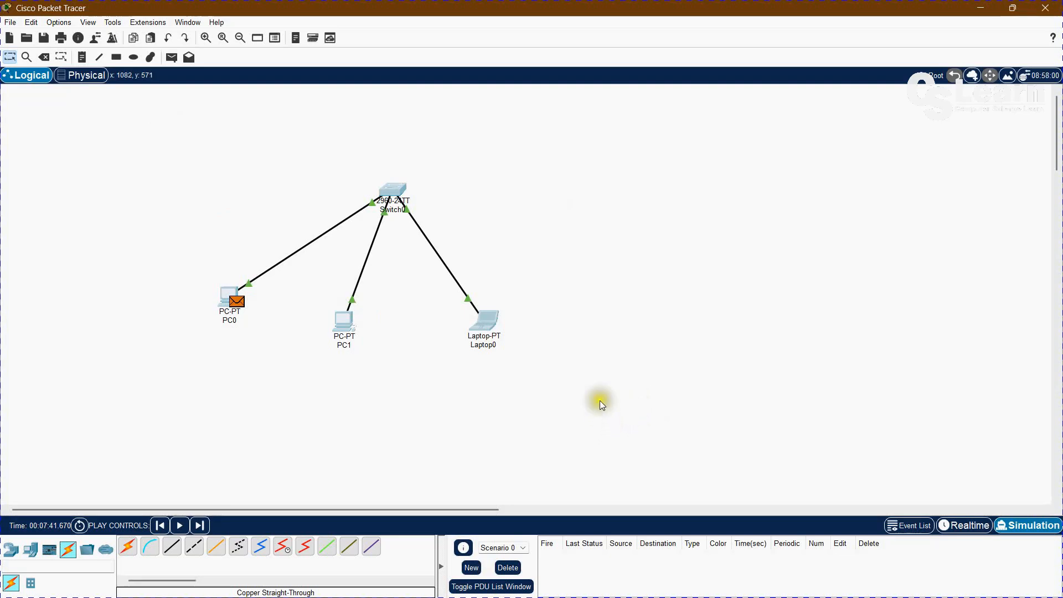
click(667, 299)
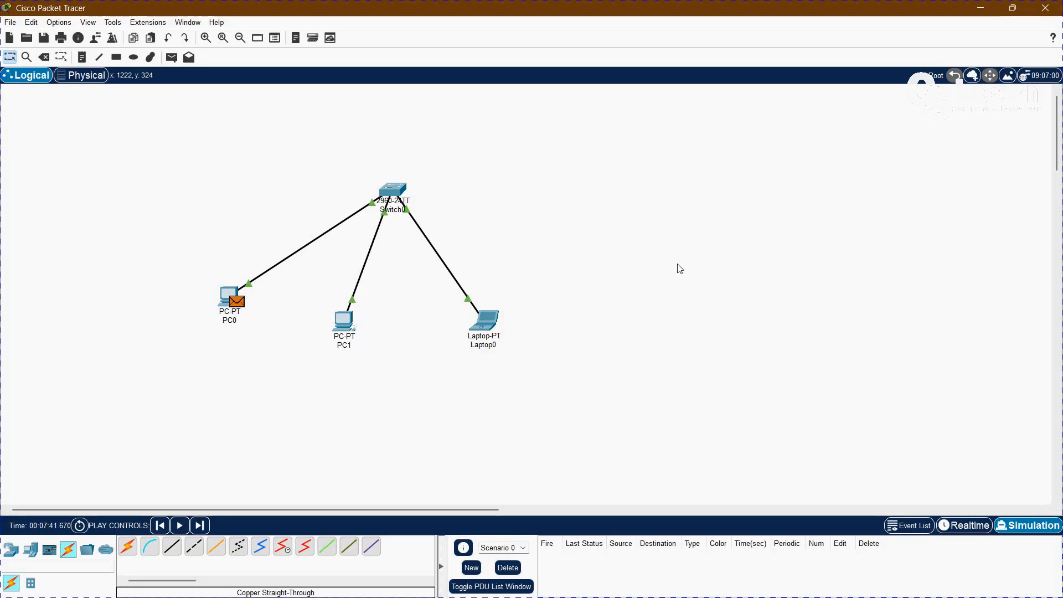
click(10, 23)
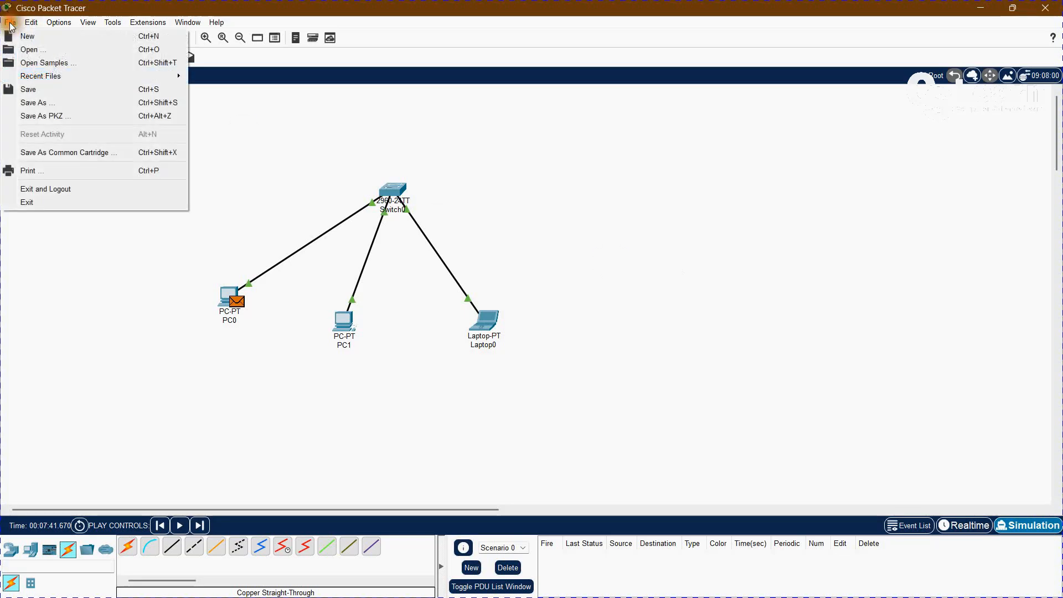
click(28, 89)
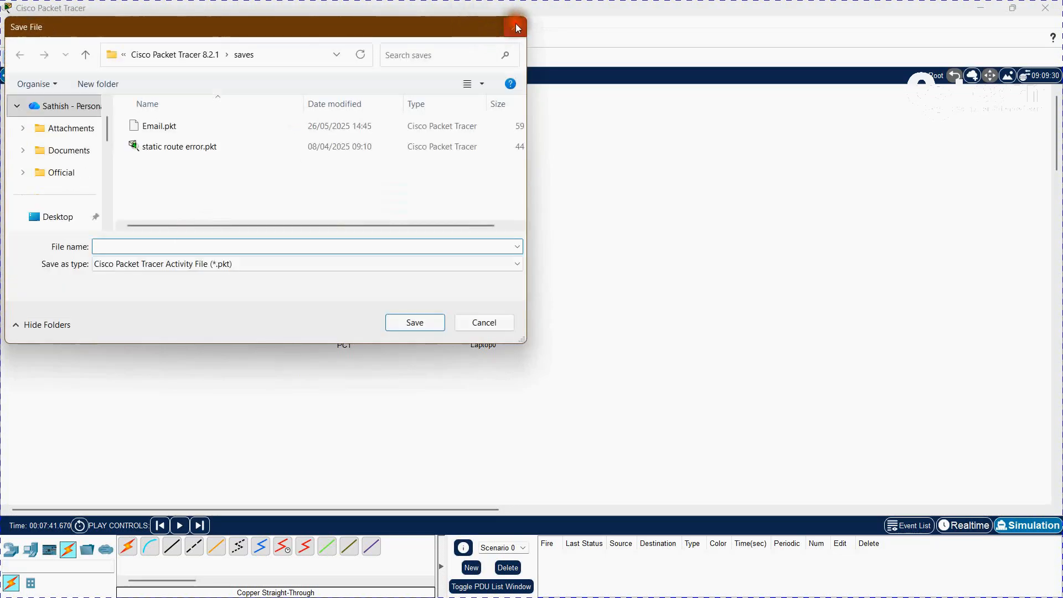
click(515, 27)
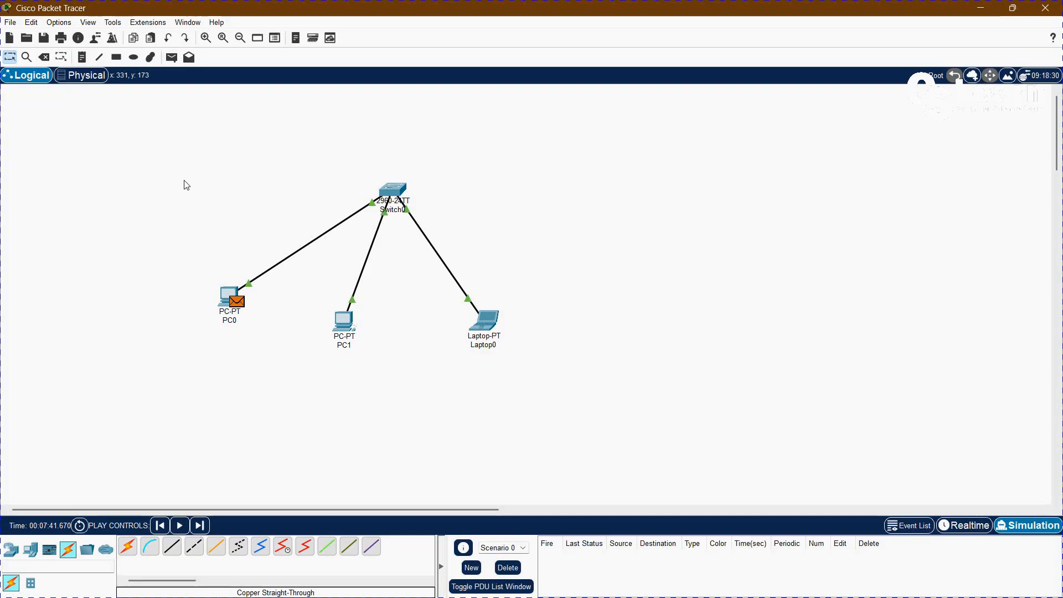
click(183, 178)
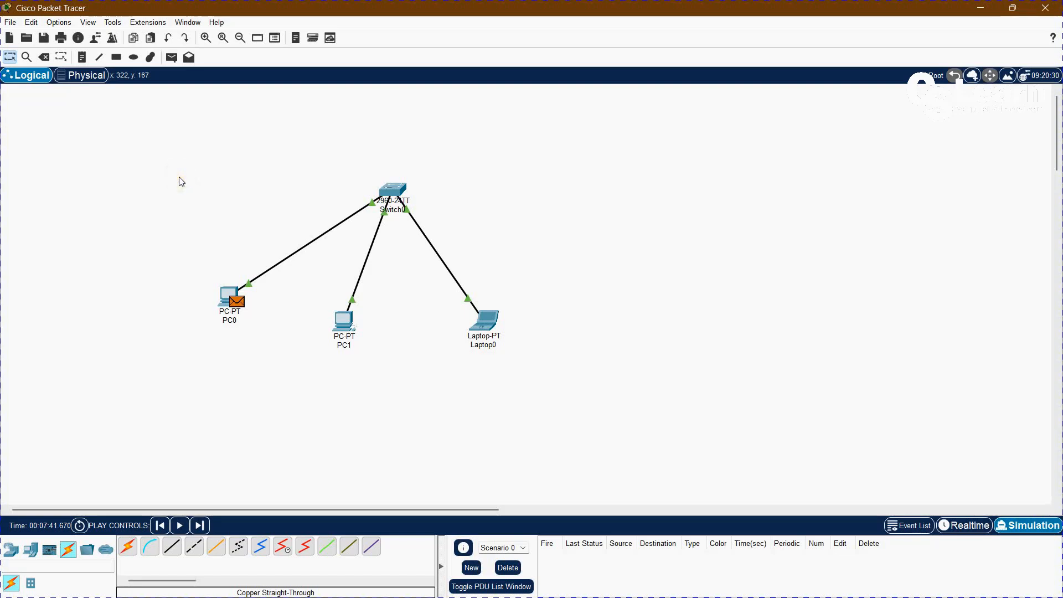